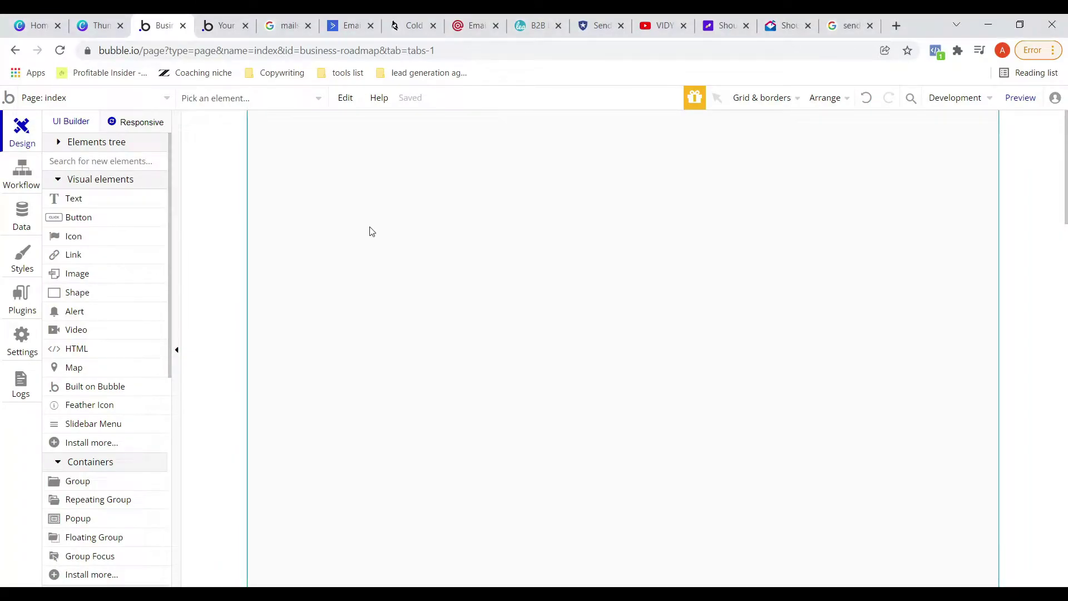
Step: Create a new page named timeline without cloning an existing page
{"action": "left_click", "coordinate": [166, 106]}
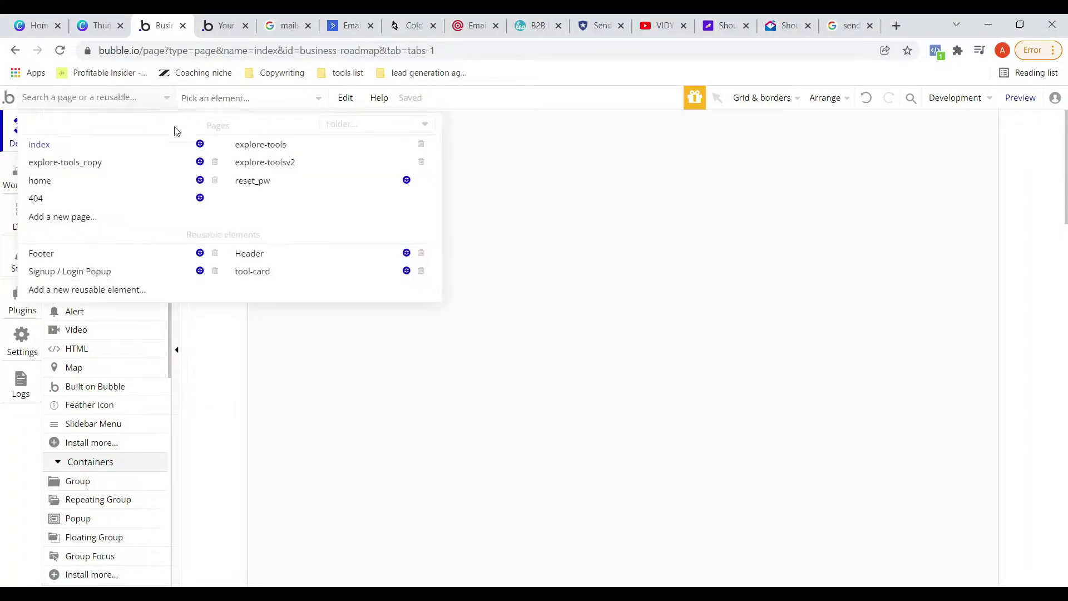
{"action": "left_click", "coordinate": [91, 217]}
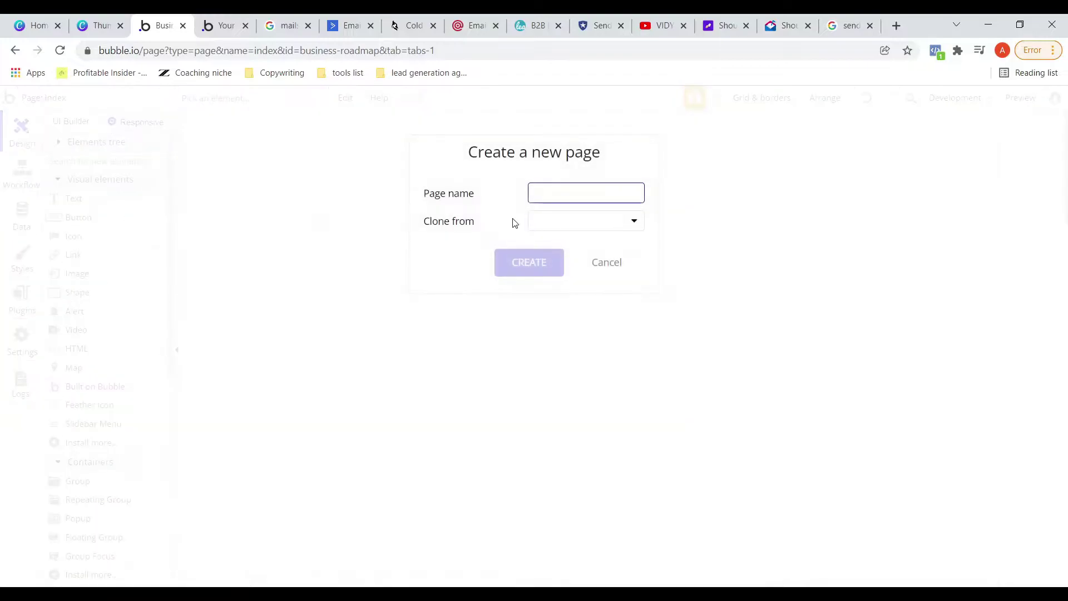
{"action": "type", "text": "timeline"}
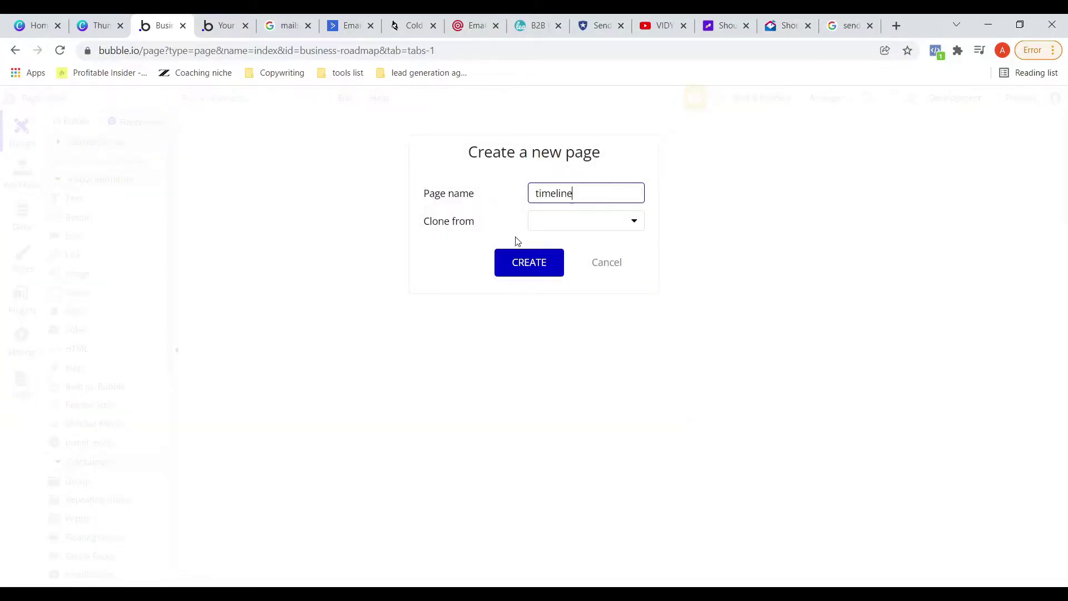
{"action": "left_click", "coordinate": [520, 269]}
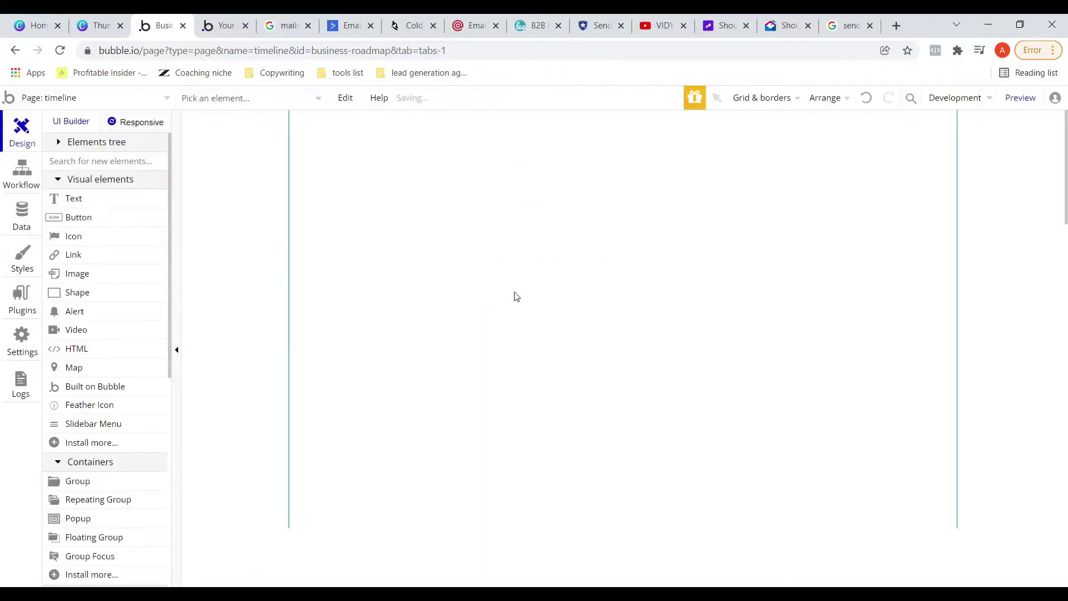
Step: Place the reusable Header element across the top of the timeline page
{"action": "scroll", "coordinate": [79, 365], "scroll_direction": "down", "scroll_amount": 8}
{"action": "left_click", "coordinate": [69, 409]}
{"action": "mouse_move", "coordinate": [344, 121]}
{"action": "left_mouse_down"}
{"action": "mouse_move", "coordinate": [877, 184]}
{"action": "mouse_move", "coordinate": [907, 165]}
{"action": "left_mouse_up"}
{"action": "left_click", "coordinate": [463, 94]}
Step: Set the timeline page's width to 1210
{"action": "double_click", "coordinate": [513, 290]}
{"action": "double_click", "coordinate": [306, 296]}
{"action": "type", "text": "1210"}
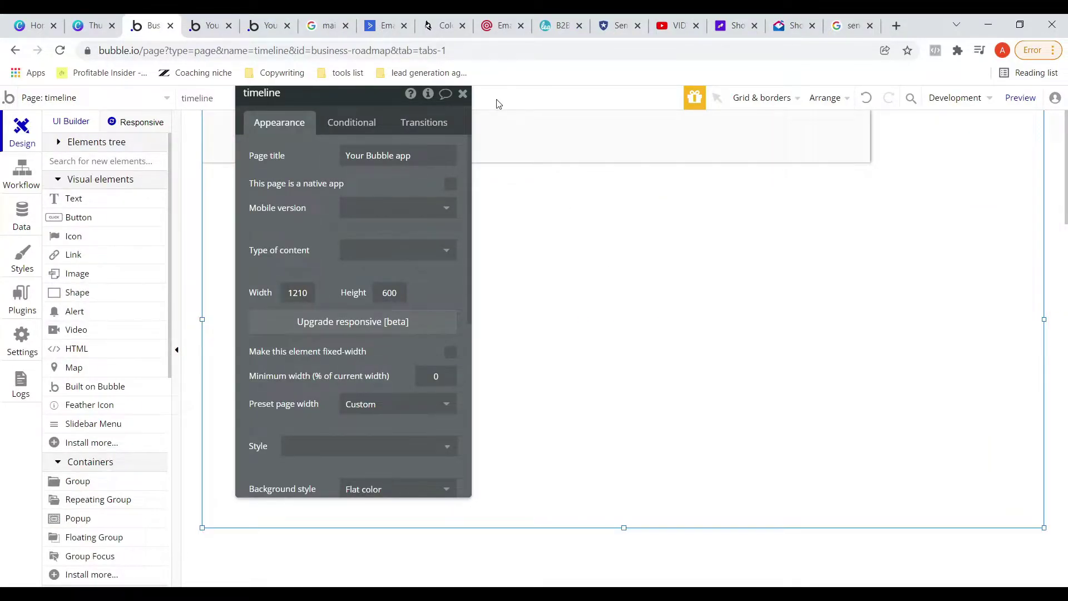
{"action": "left_click", "coordinate": [463, 94]}
Step: Set the width of the Header element on the timeline page to 1210
{"action": "left_click", "coordinate": [759, 143]}
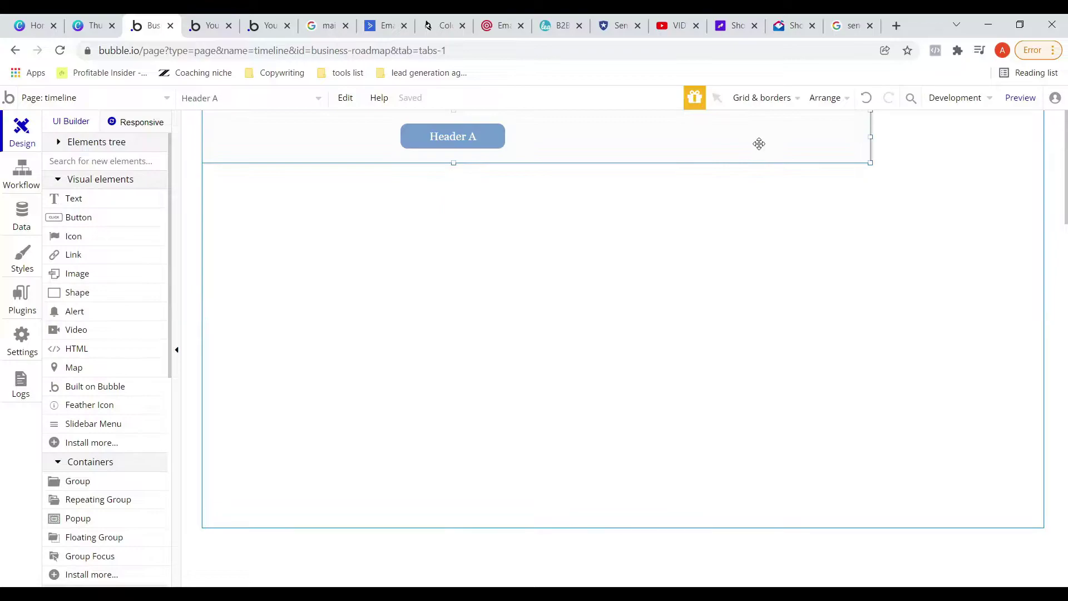
{"action": "double_click", "coordinate": [851, 134]}
{"action": "left_click", "coordinate": [284, 285]}
{"action": "type", "text": "10"}
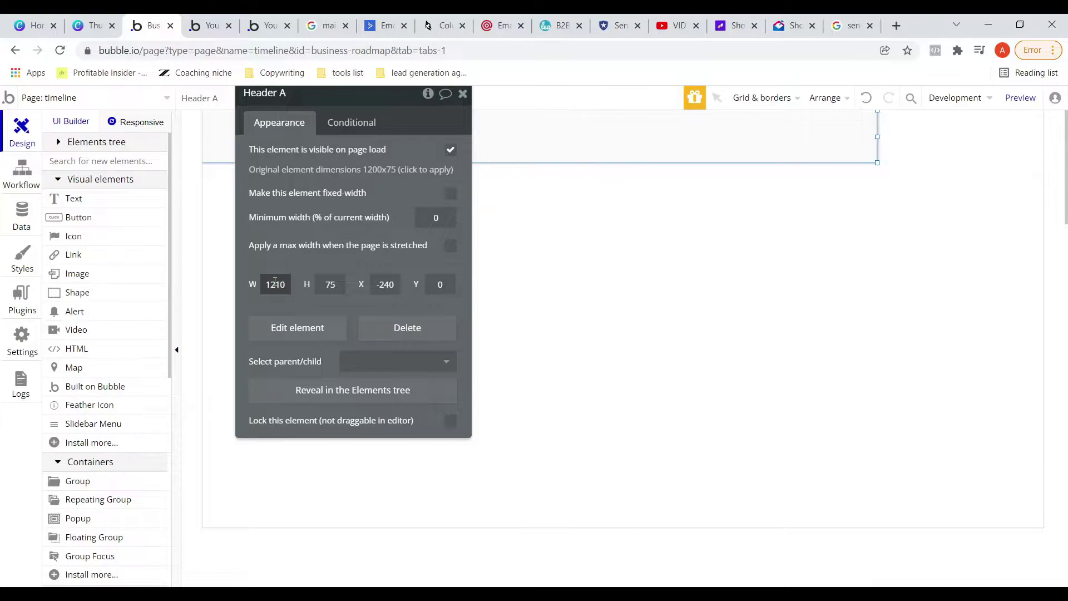
{"action": "left_click", "coordinate": [462, 93]}
{"action": "left_click", "coordinate": [441, 321]}
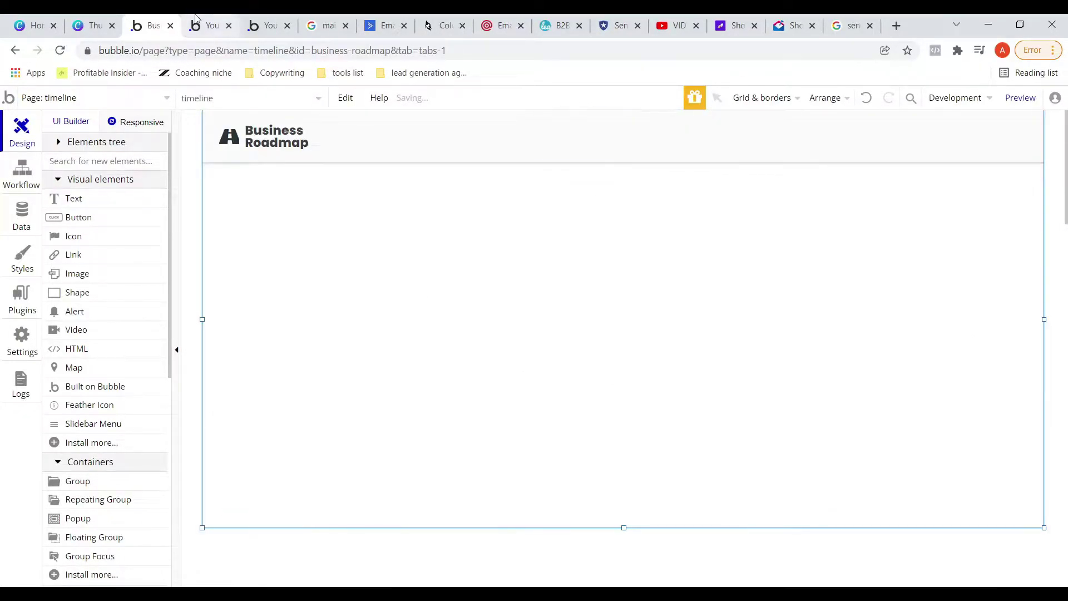
Step: Reload the preview of the timeline page to check the header, and return to the editor
{"action": "left_click", "coordinate": [212, 26]}
{"action": "key", "text": "ctrl+r"}
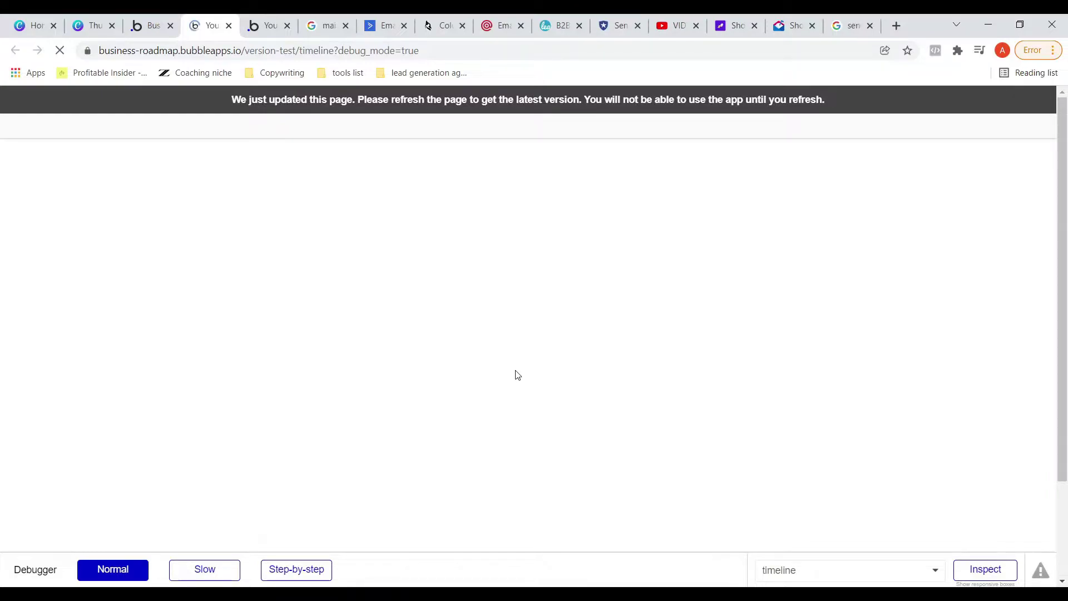
{"action": "left_click", "coordinate": [148, 26]}
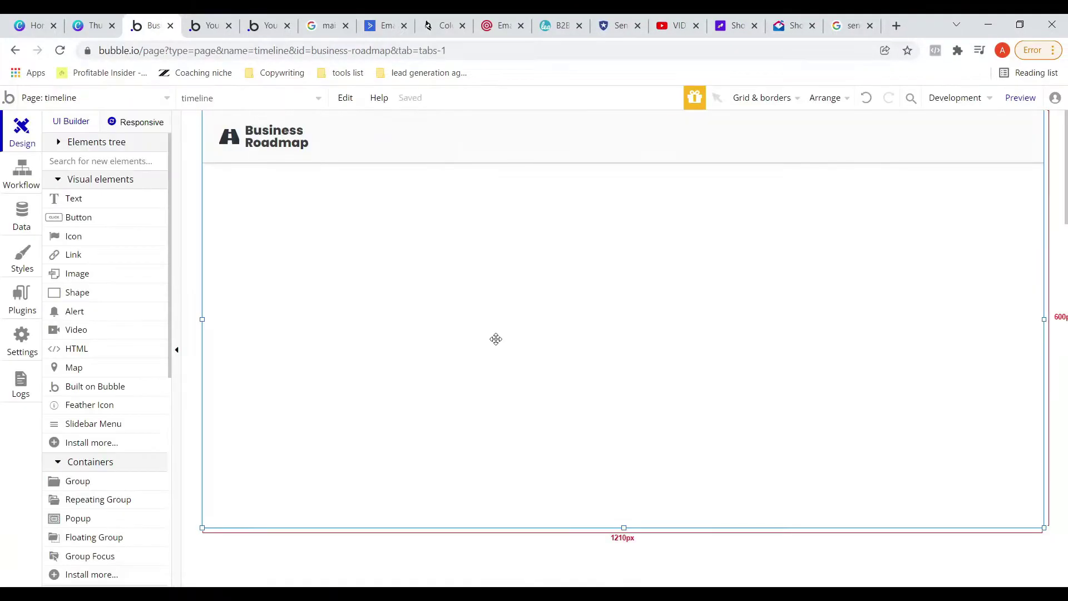
Step: Draw a repeating group below the header and widen it on both sides to about 578 by 481 px
{"action": "left_click", "coordinate": [84, 500]}
{"action": "mouse_move", "coordinate": [490, 179]}
{"action": "left_mouse_down"}
{"action": "mouse_move", "coordinate": [732, 343]}
{"action": "mouse_move", "coordinate": [756, 509]}
{"action": "left_mouse_up"}
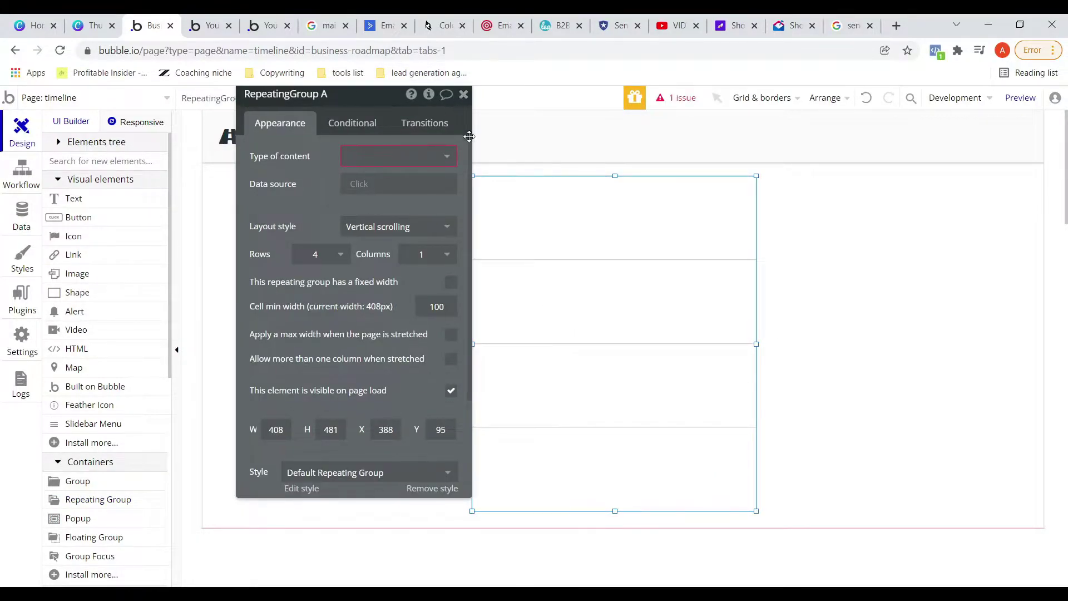
{"action": "left_click", "coordinate": [462, 95]}
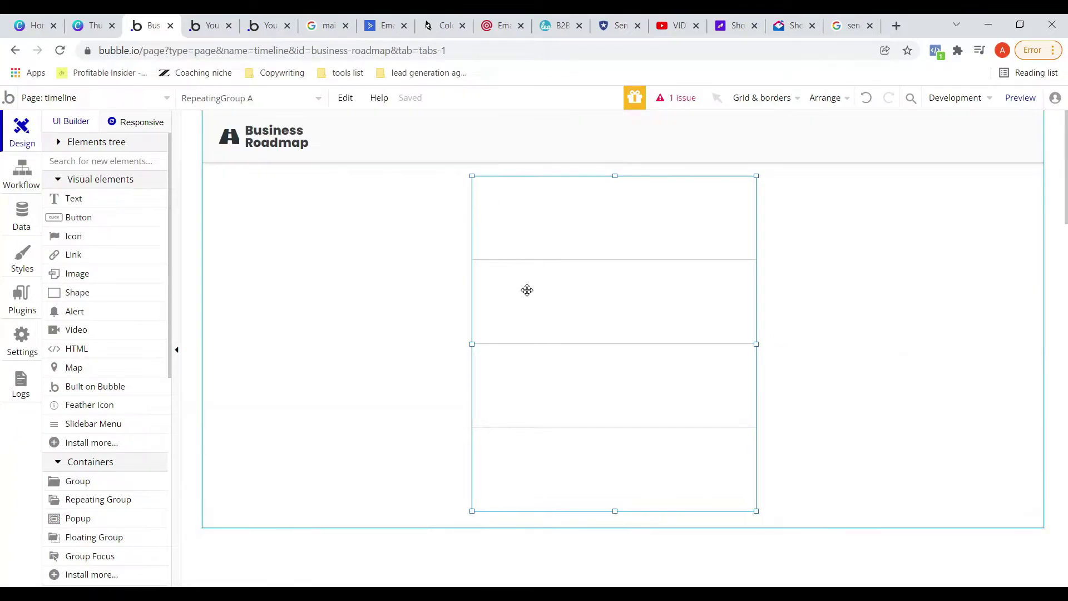
{"action": "left_click_drag", "start_coordinate": [472, 344], "coordinate": [387, 351]}
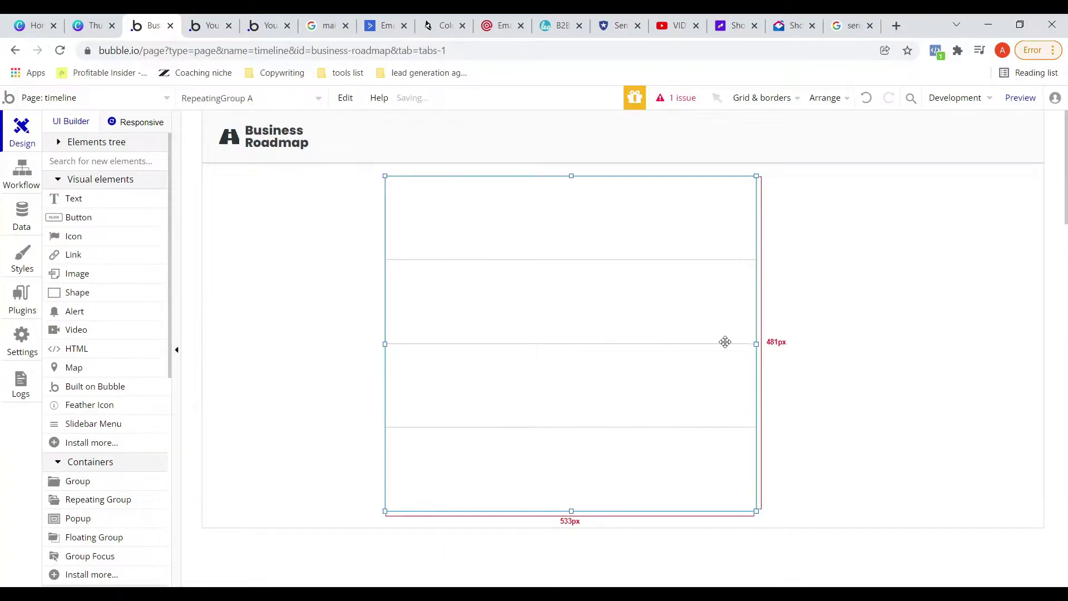
{"action": "left_click_drag", "start_coordinate": [757, 344], "coordinate": [788, 344]}
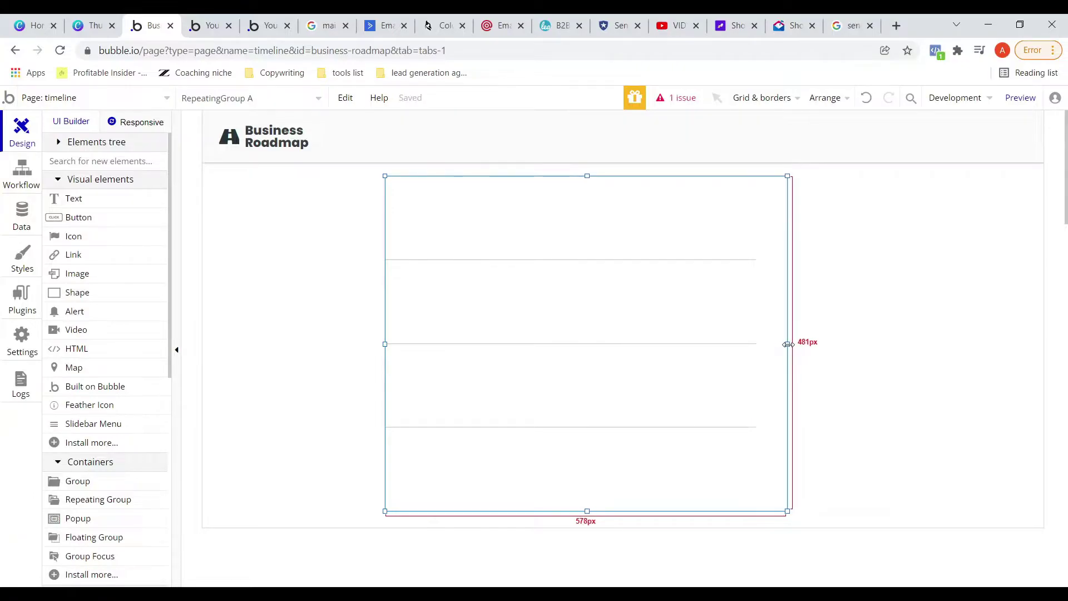
Step: Set the repeating group to 2 columns
{"action": "double_click", "coordinate": [611, 312]}
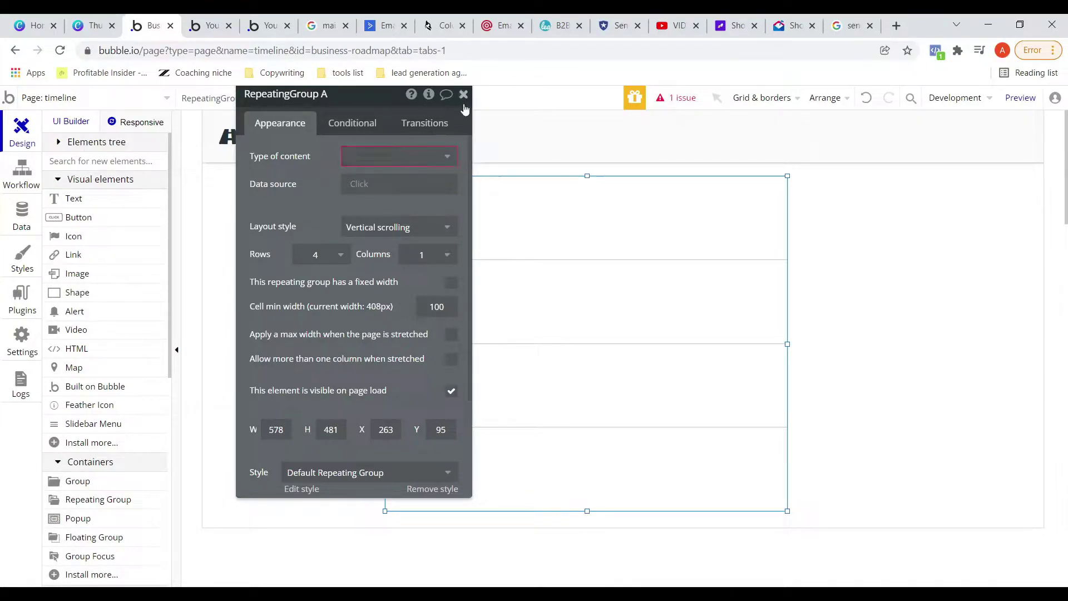
{"action": "left_click", "coordinate": [405, 256]}
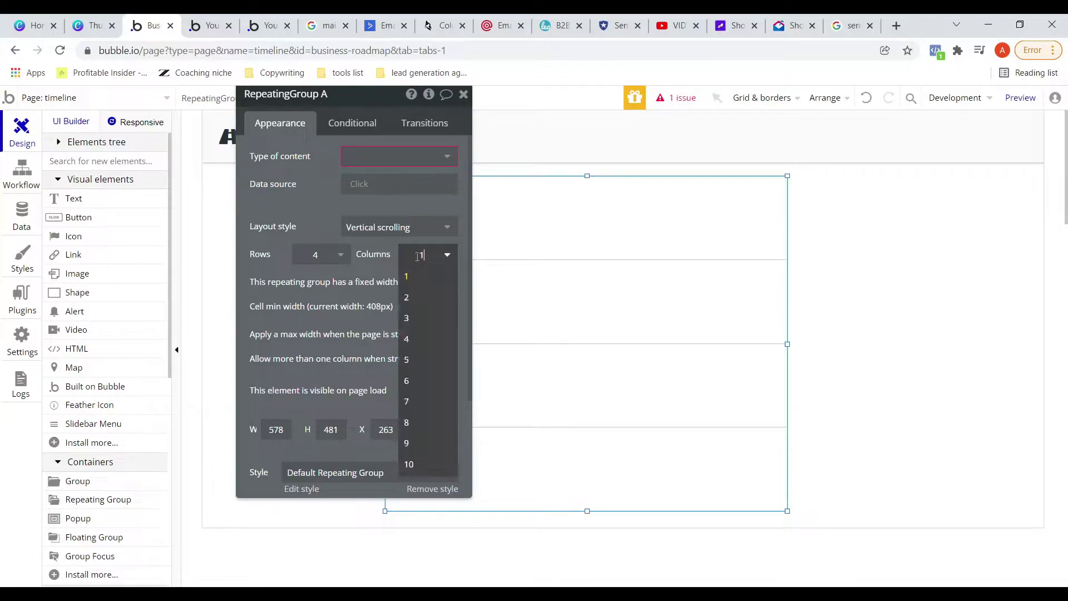
{"action": "left_click", "coordinate": [409, 297]}
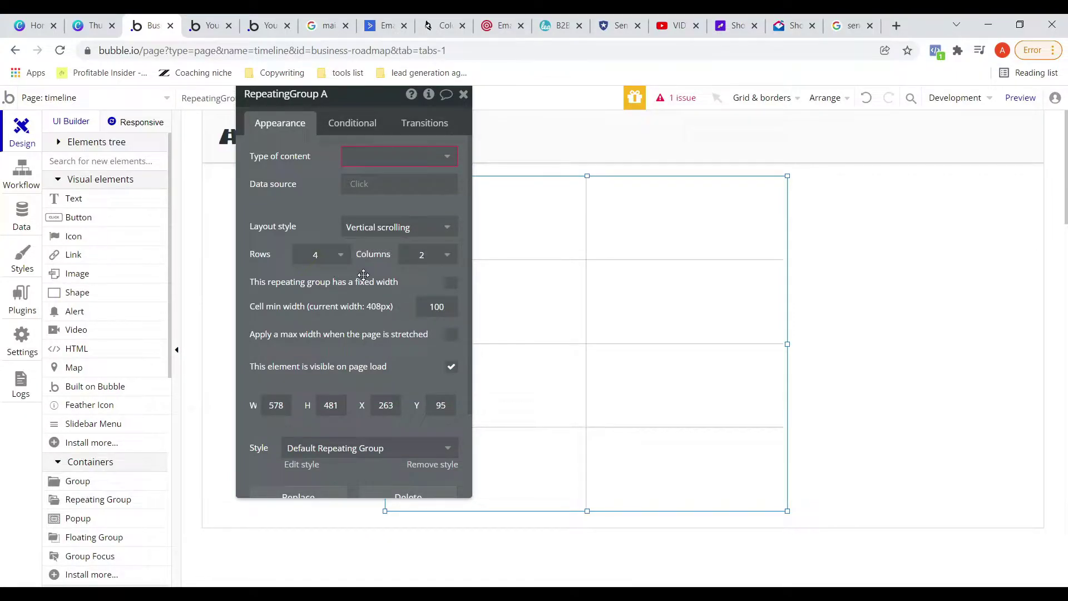
{"action": "scroll", "coordinate": [331, 294], "scroll_direction": "down", "scroll_amount": 2}
{"action": "scroll", "coordinate": [332, 294], "scroll_direction": "up", "scroll_amount": 2}
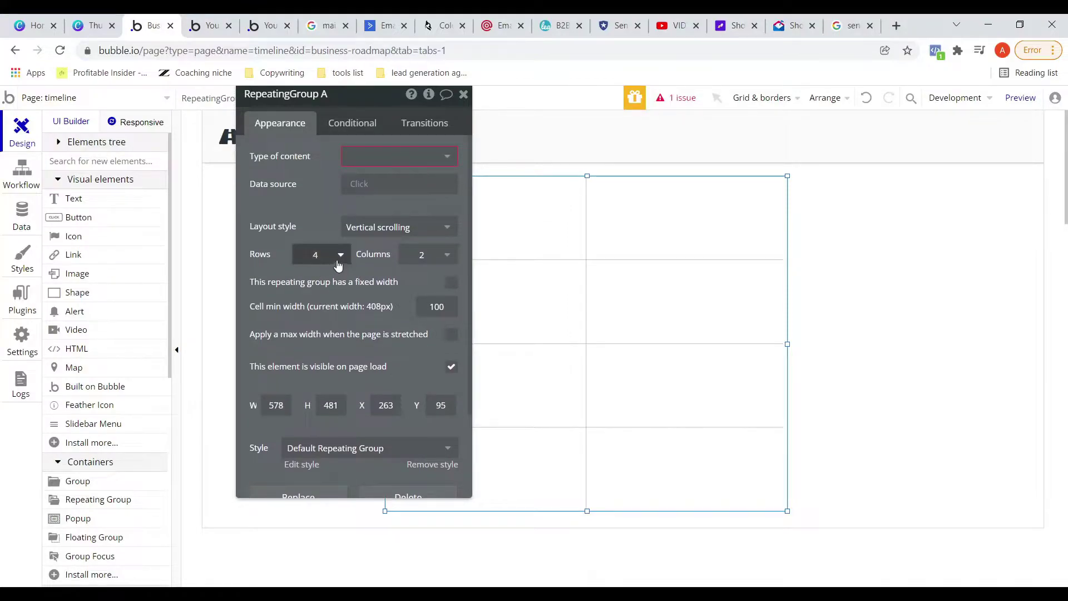
Step: Try the repeating group with 2 rows, restore it to 4 rows, and close its properties
{"action": "left_click", "coordinate": [338, 263]}
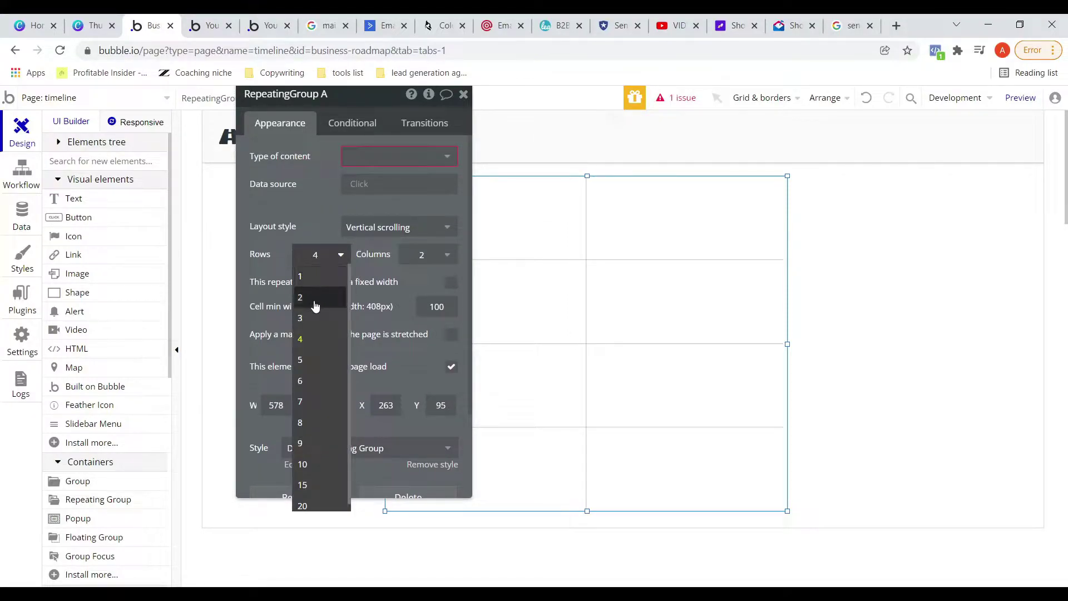
{"action": "left_click", "coordinate": [315, 304]}
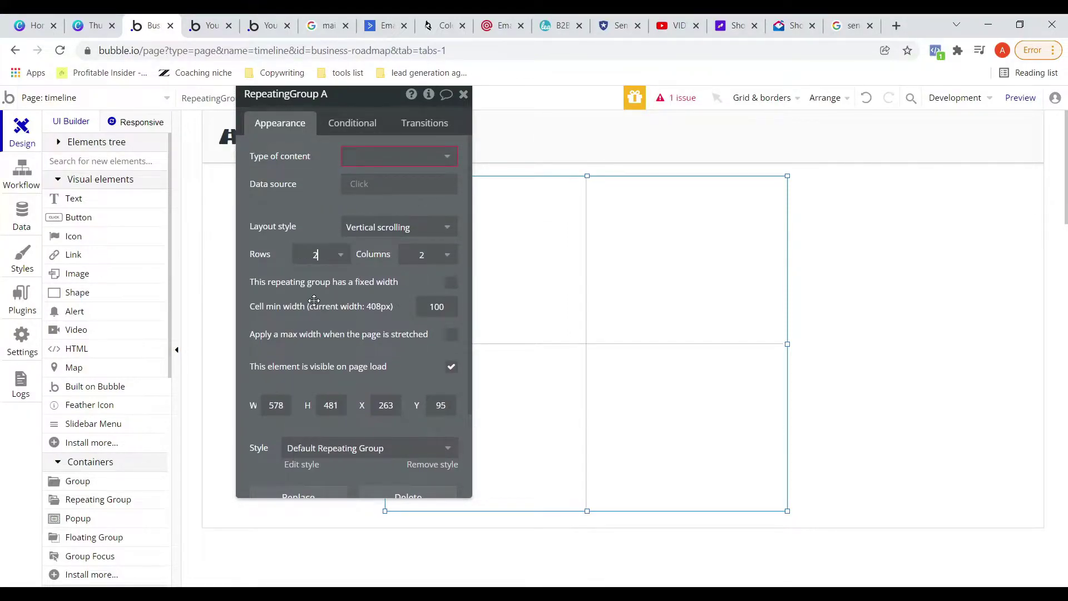
{"action": "left_click", "coordinate": [340, 255]}
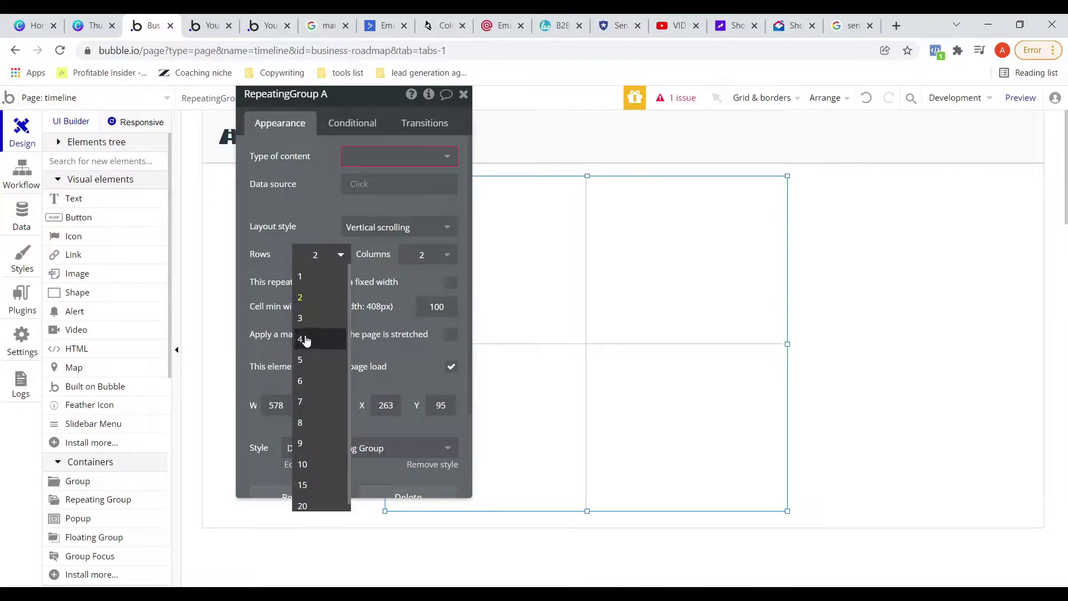
{"action": "left_click", "coordinate": [304, 338]}
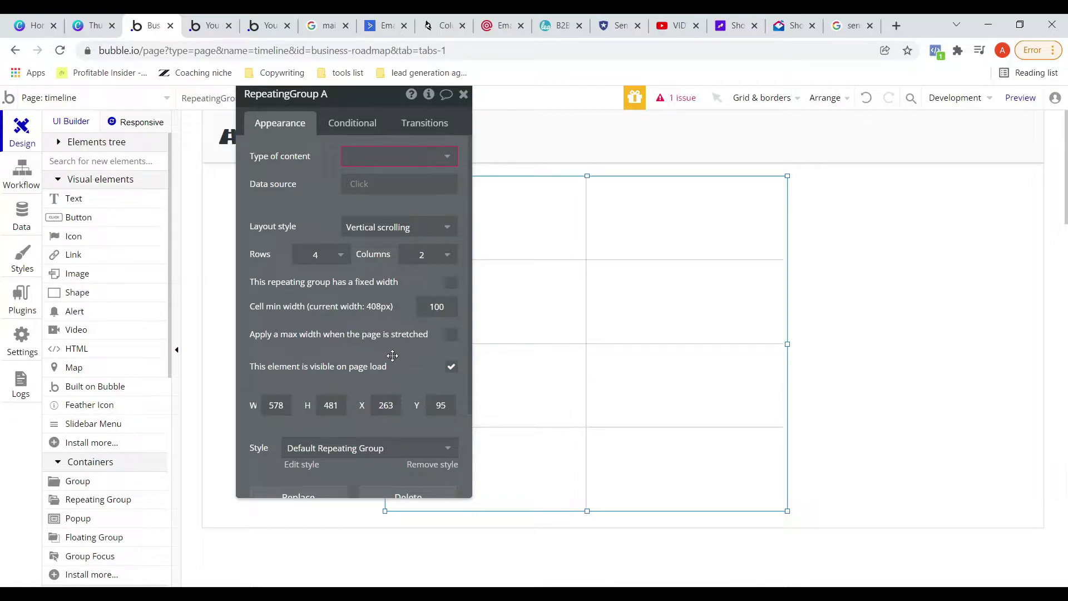
{"action": "scroll", "coordinate": [358, 375], "scroll_direction": "down", "scroll_amount": 2}
{"action": "scroll", "coordinate": [357, 379], "scroll_direction": "up", "scroll_amount": 2}
{"action": "left_click", "coordinate": [463, 95]}
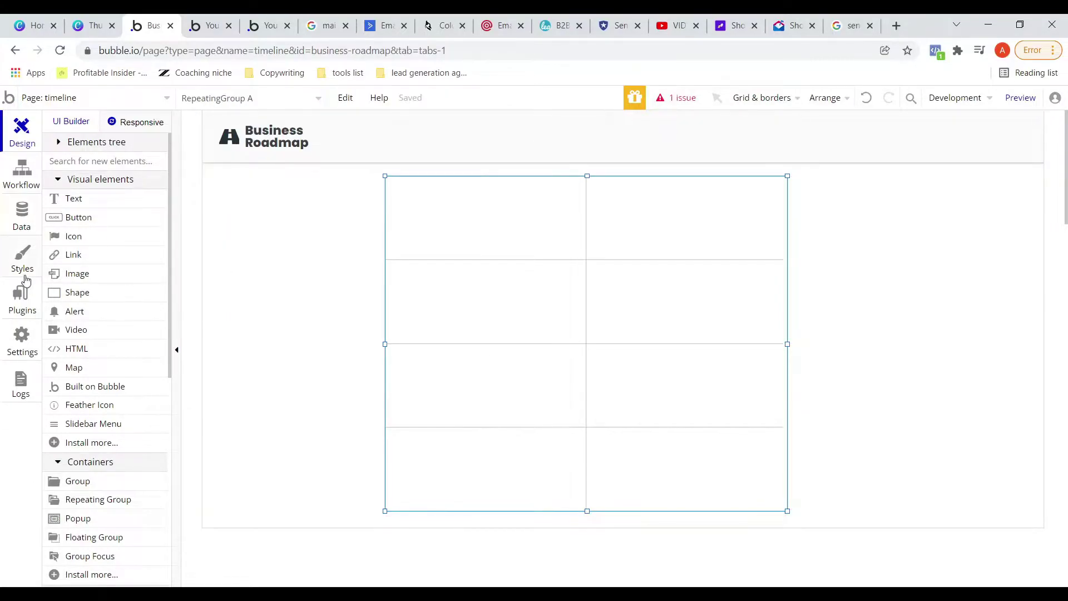
Step: Create a custom data type named timeline in the app's database, leaving it publicly visible
{"action": "left_click", "coordinate": [25, 219]}
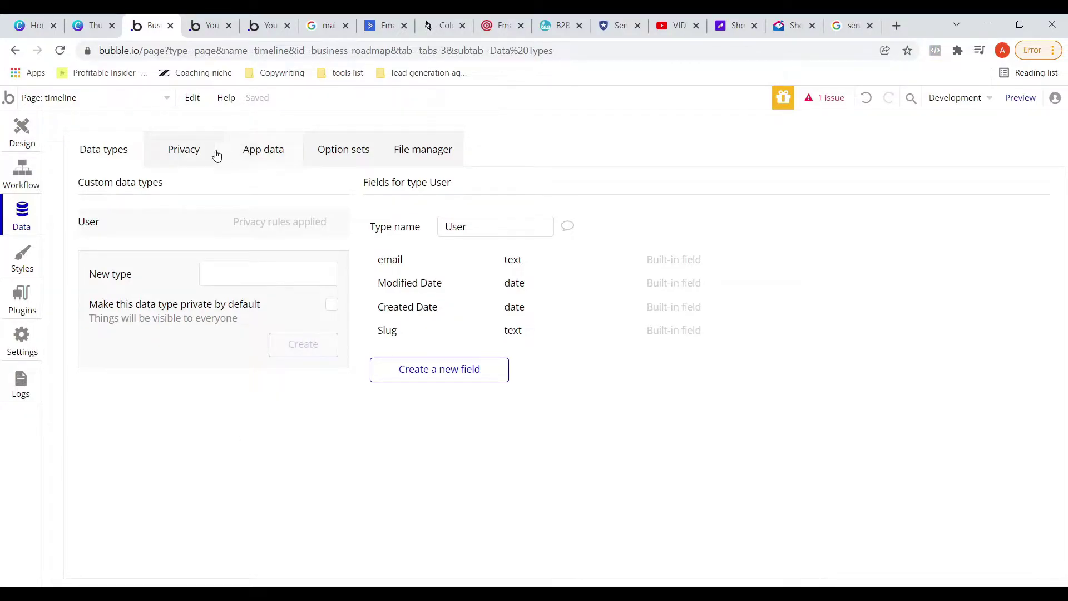
{"action": "left_click", "coordinate": [121, 156]}
{"action": "left_click", "coordinate": [214, 274]}
{"action": "type", "text": "timeil"}
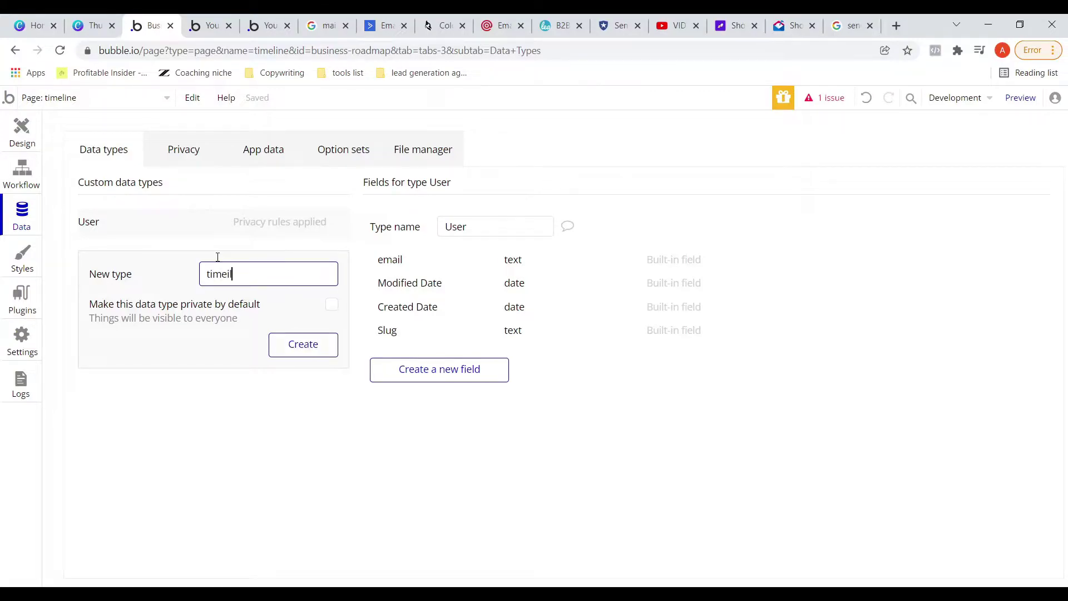
{"action": "key", "text": "BackSpace"}
{"action": "key", "text": "BackSpace"}
{"action": "type", "text": "line"}
{"action": "left_click", "coordinate": [279, 353]}
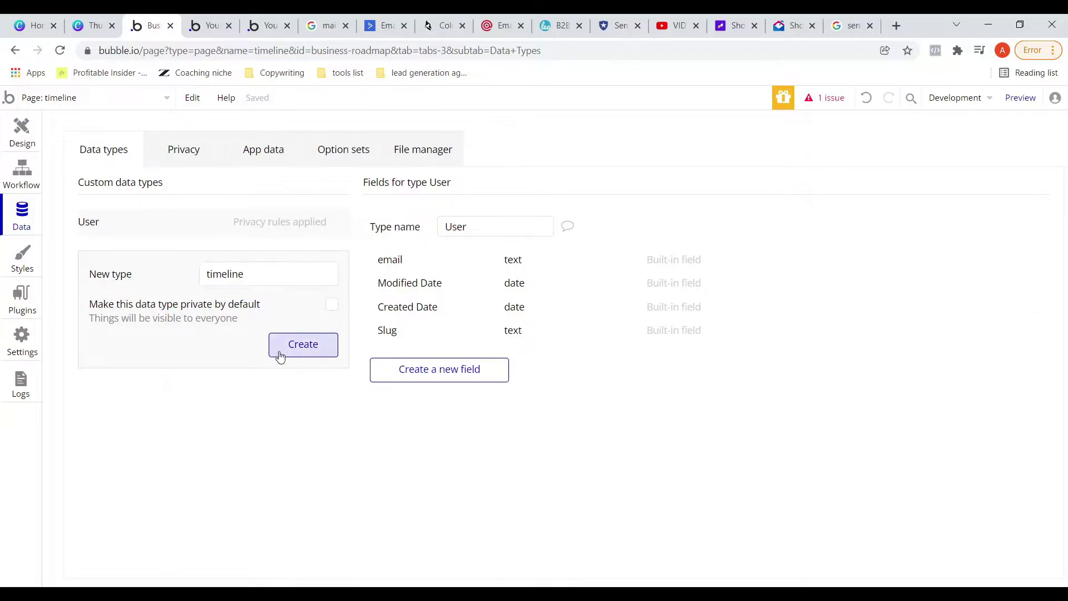
Step: Add a text field named Event to the timeline data type
{"action": "left_click", "coordinate": [406, 370]}
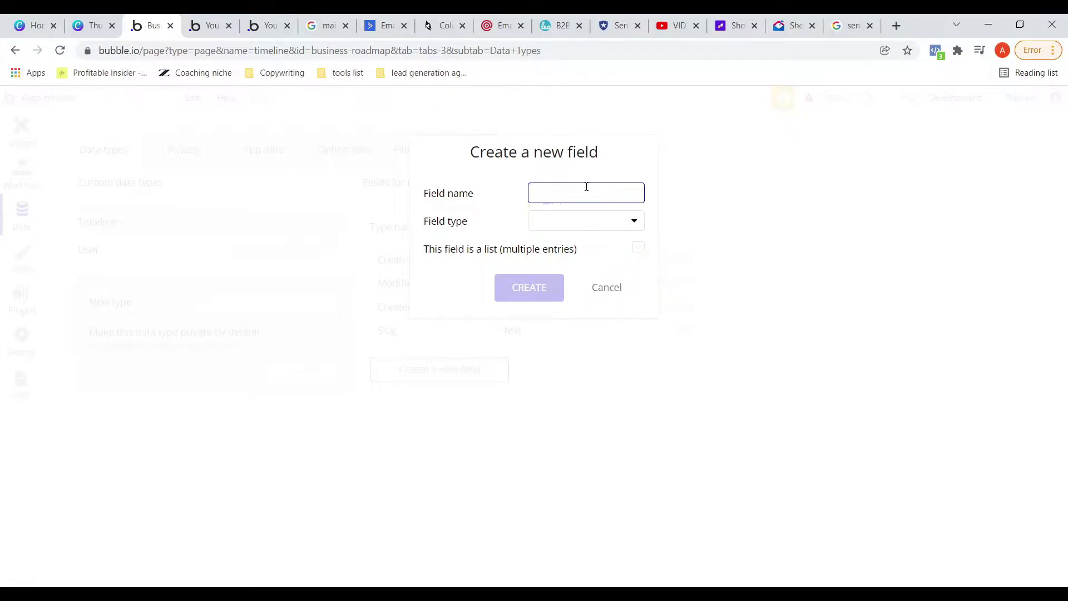
{"action": "type", "text": "Event"}
{"action": "left_click", "coordinate": [577, 222]}
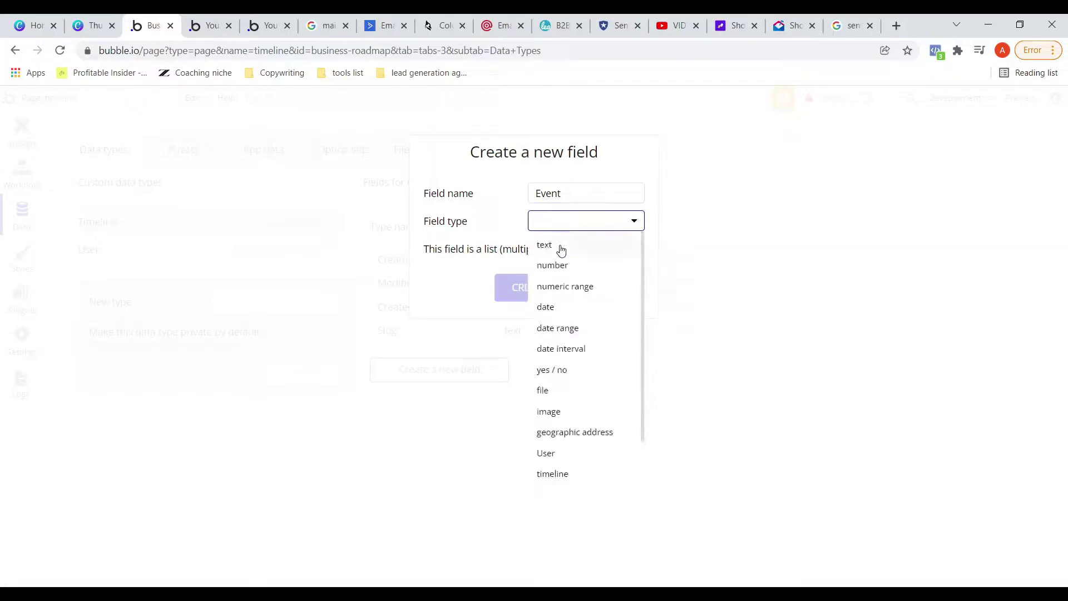
{"action": "left_click", "coordinate": [560, 248]}
{"action": "left_click", "coordinate": [546, 288]}
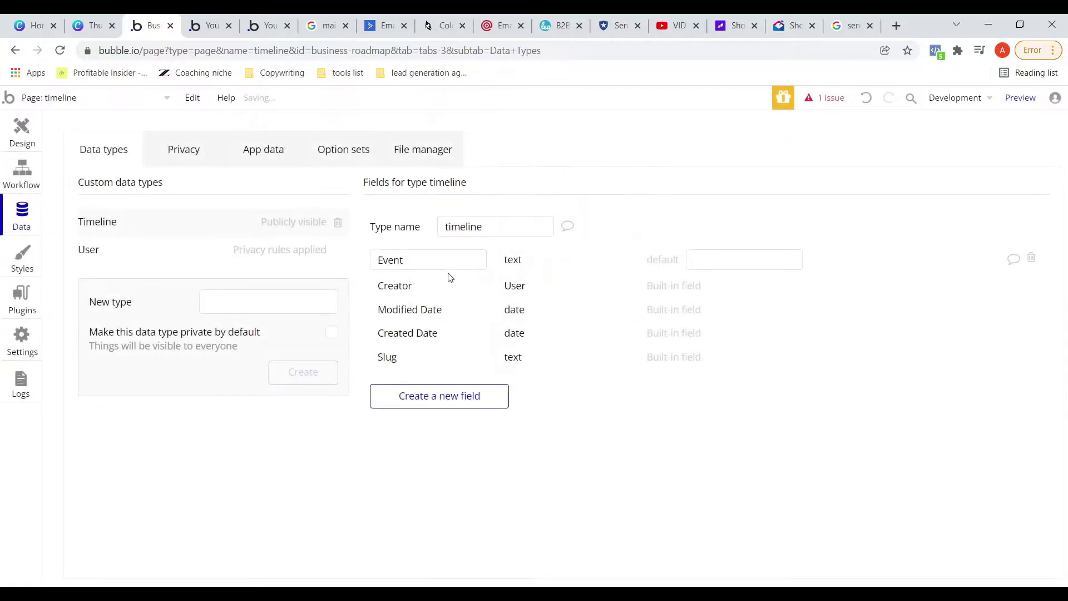
Step: Add a text field named Description to the timeline data type
{"action": "left_click", "coordinate": [436, 394]}
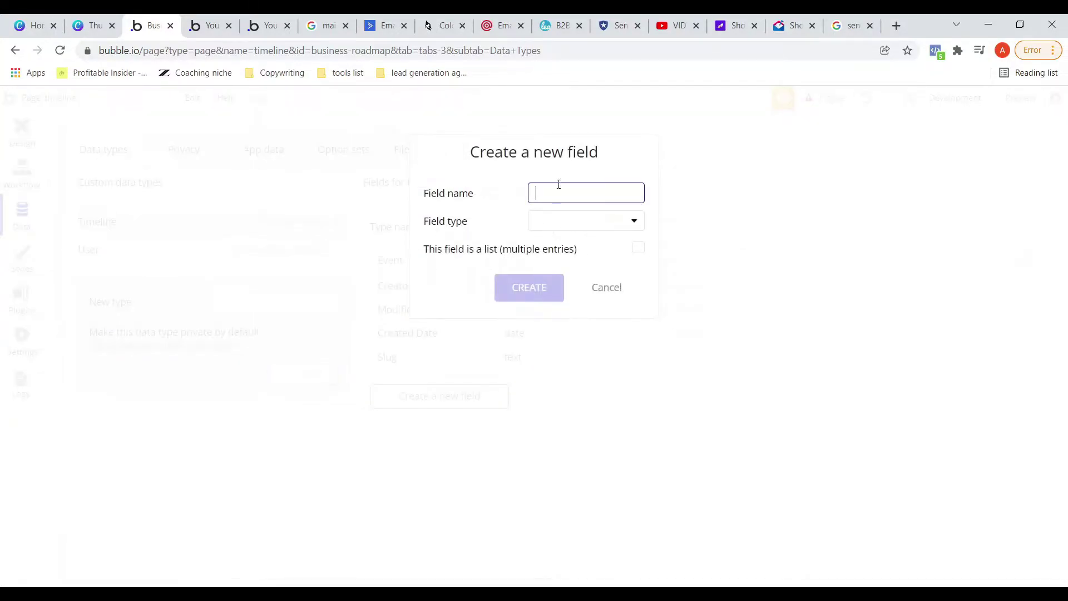
{"action": "type", "text": "Description"}
{"action": "left_click", "coordinate": [555, 221]}
{"action": "left_click", "coordinate": [551, 246]}
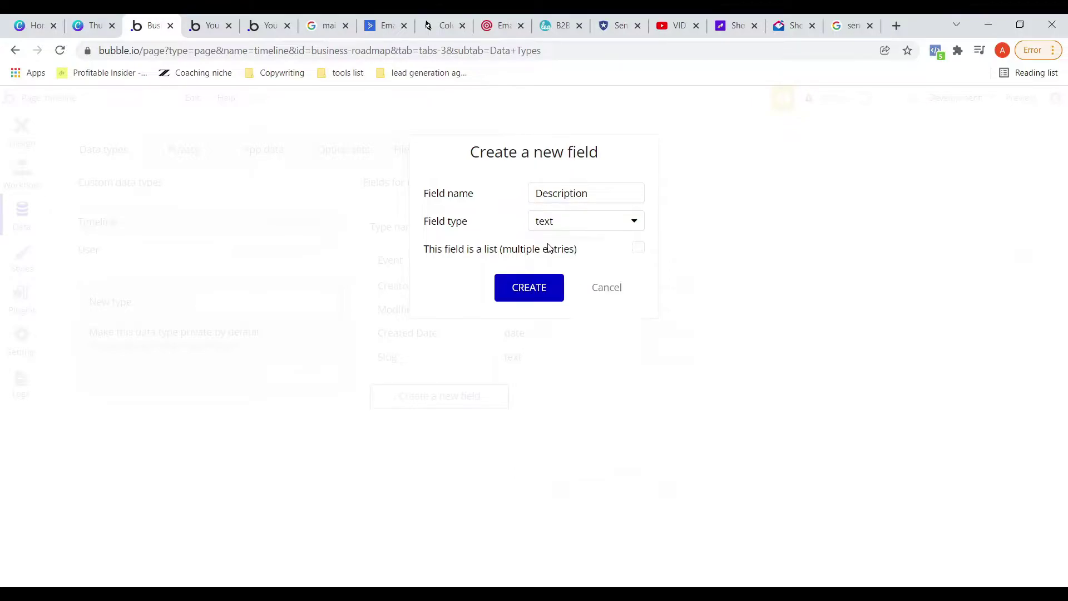
{"action": "left_click", "coordinate": [524, 289]}
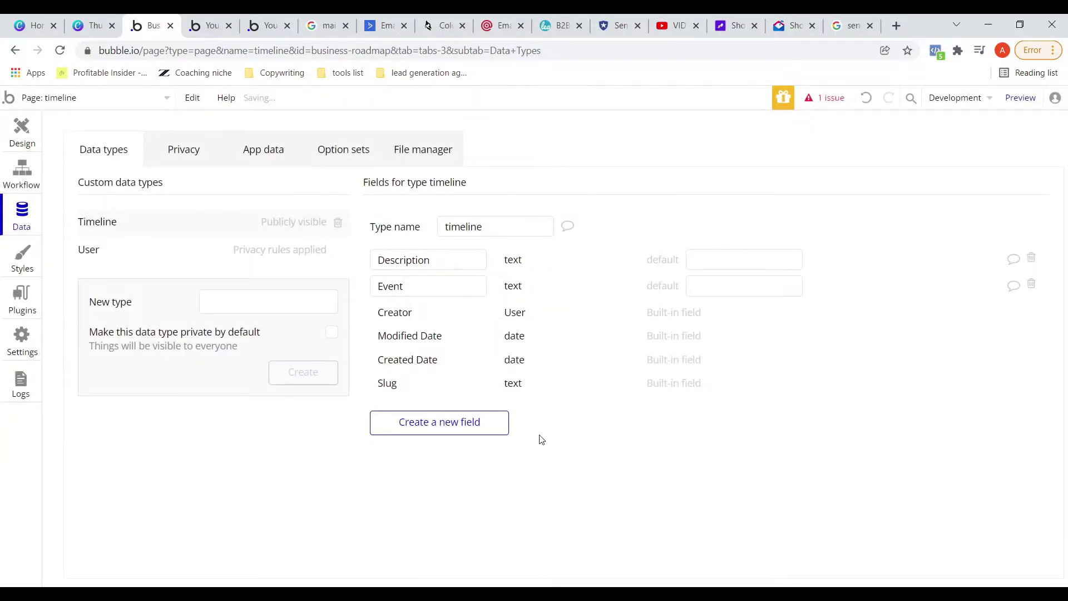
Step: Add a number field named SortField to the timeline data type
{"action": "left_click", "coordinate": [477, 425]}
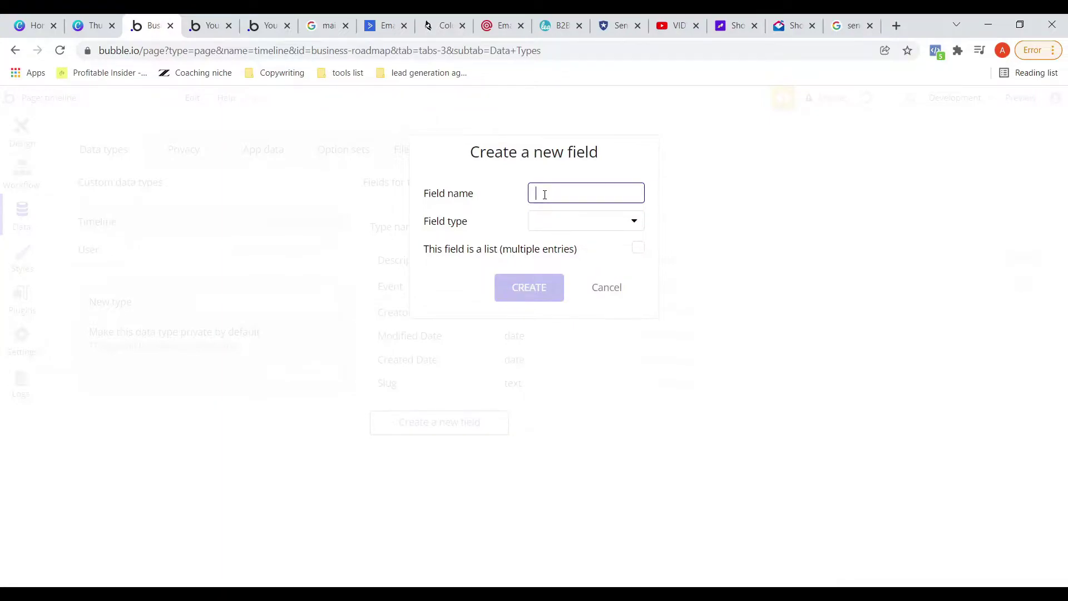
{"action": "type", "text": "SortFir"}
{"action": "left_click", "coordinate": [544, 222]}
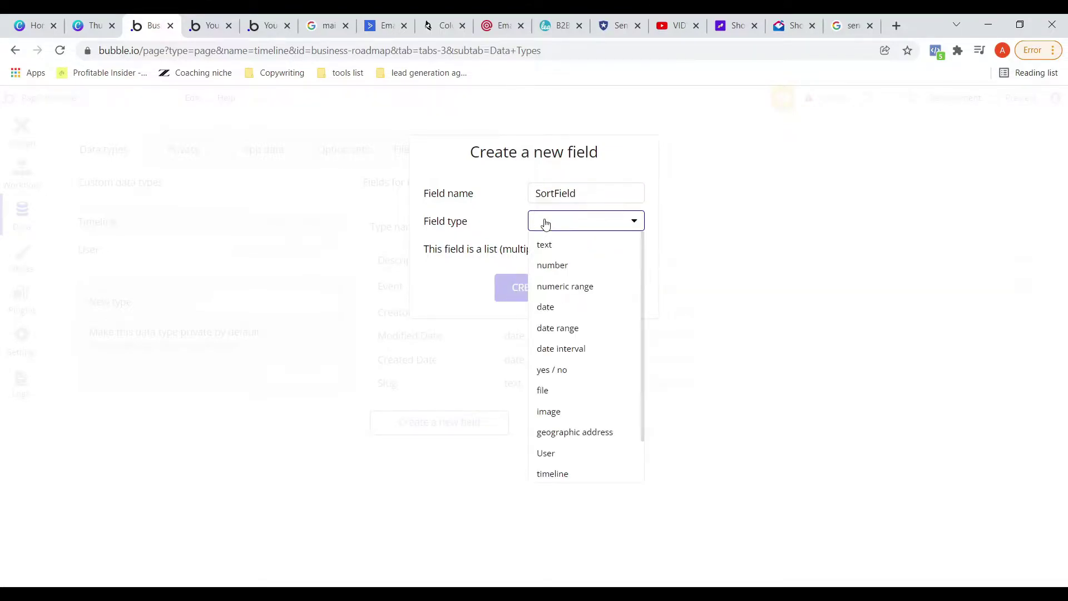
{"action": "left_click", "coordinate": [550, 266]}
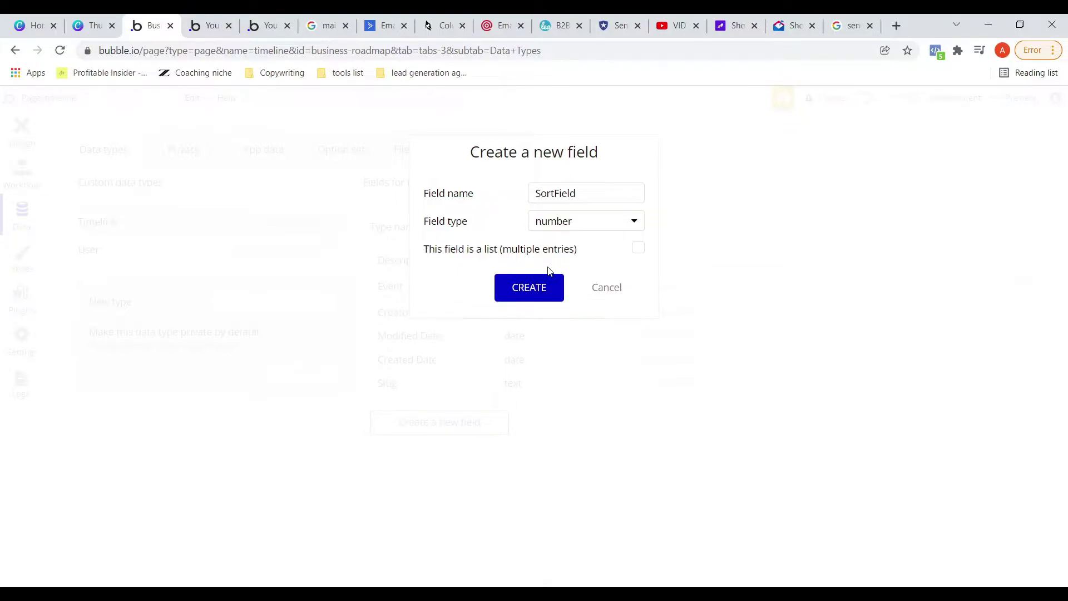
{"action": "left_click", "coordinate": [524, 293]}
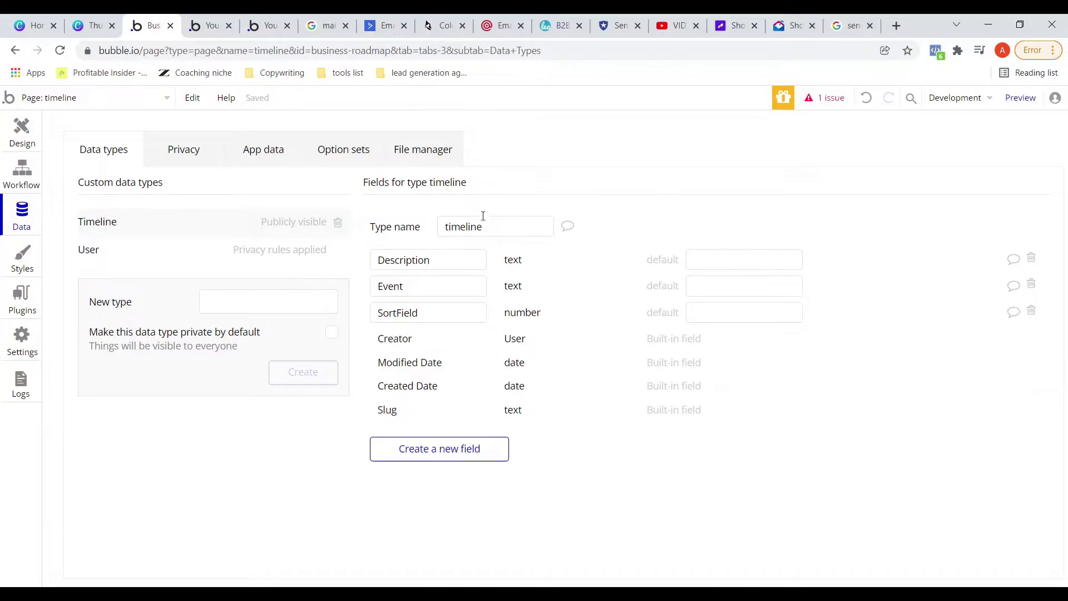
Step: Start a new timeline entry in the app data with Event set to Event1 and SortField set to 1
{"action": "left_click", "coordinate": [253, 153]}
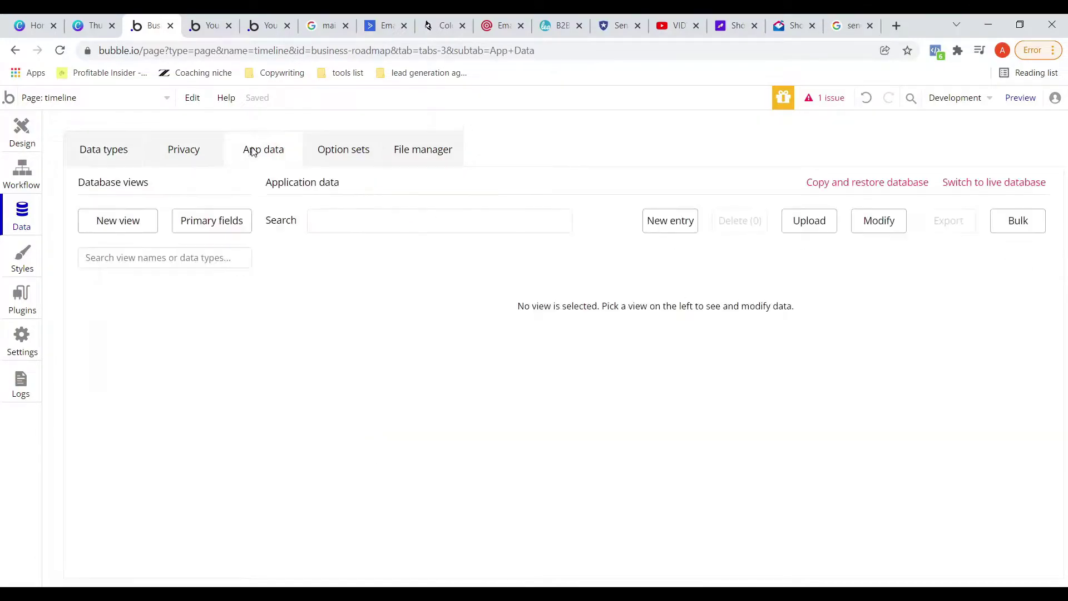
{"action": "left_click", "coordinate": [100, 299]}
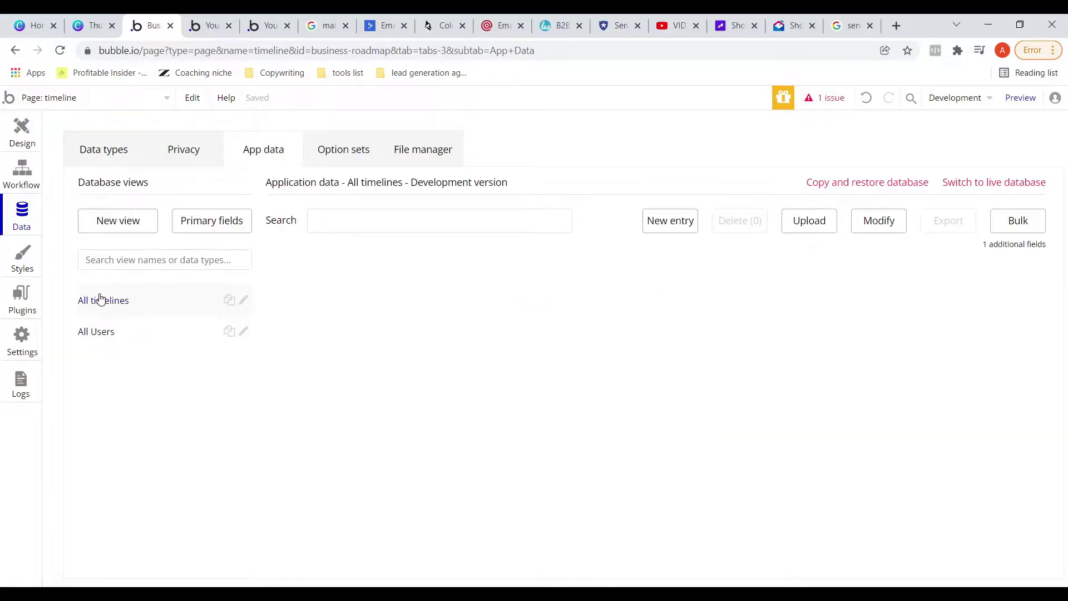
{"action": "left_click", "coordinate": [674, 223]}
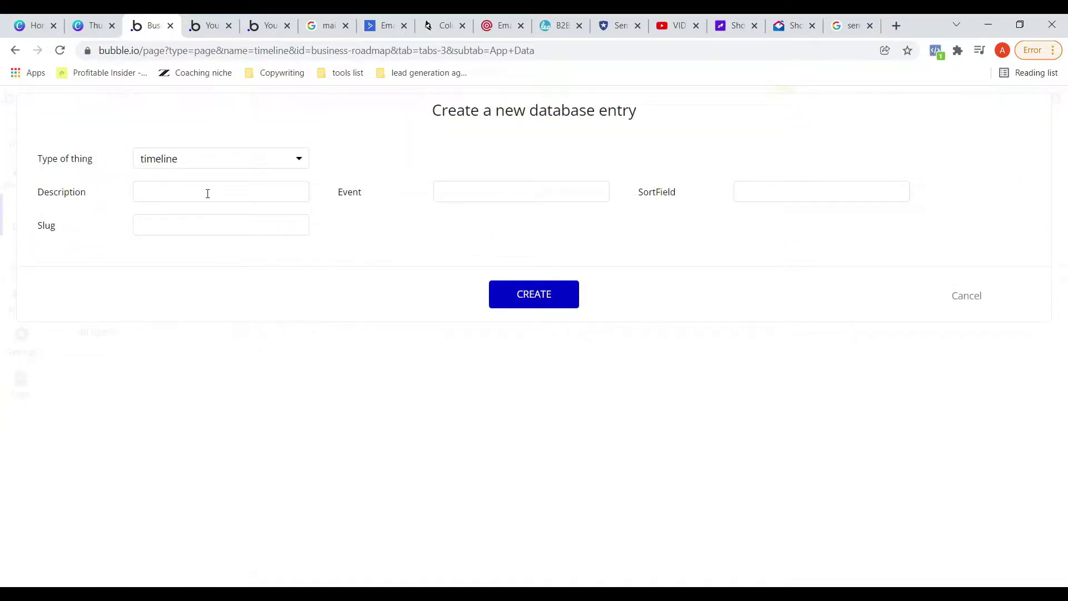
{"action": "left_click", "coordinate": [456, 195]}
{"action": "key", "text": "alt+Tab"}
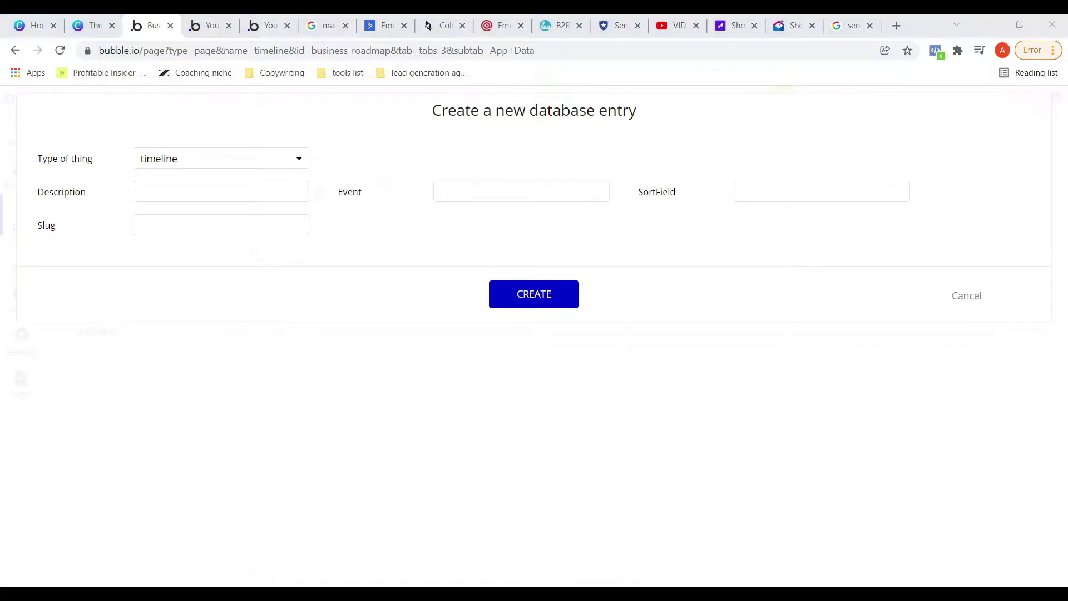
{"action": "key", "text": "alt+Tab"}
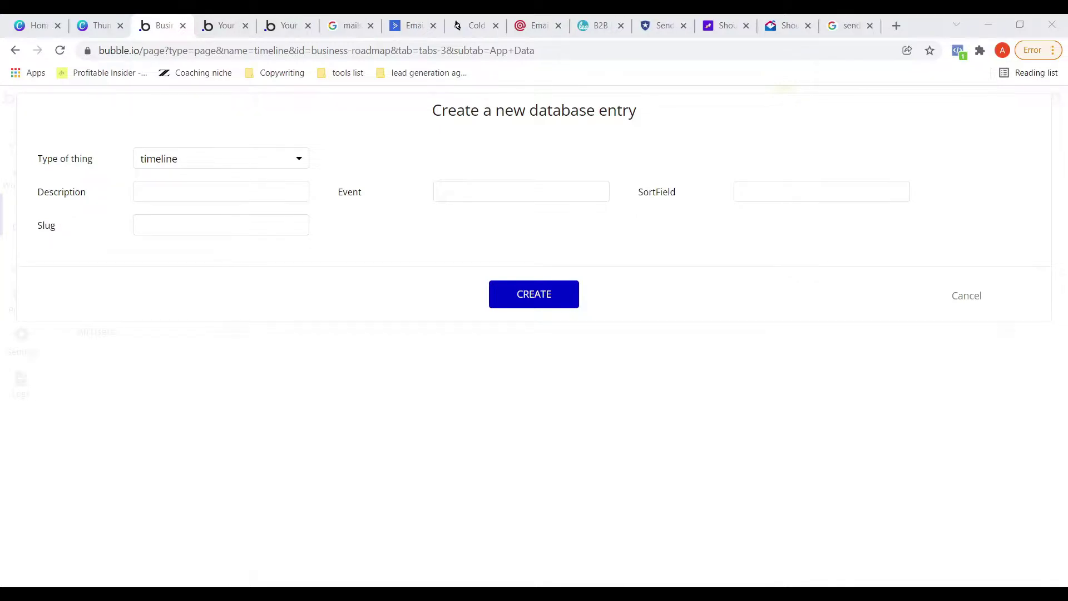
{"action": "left_click", "coordinate": [489, 199]}
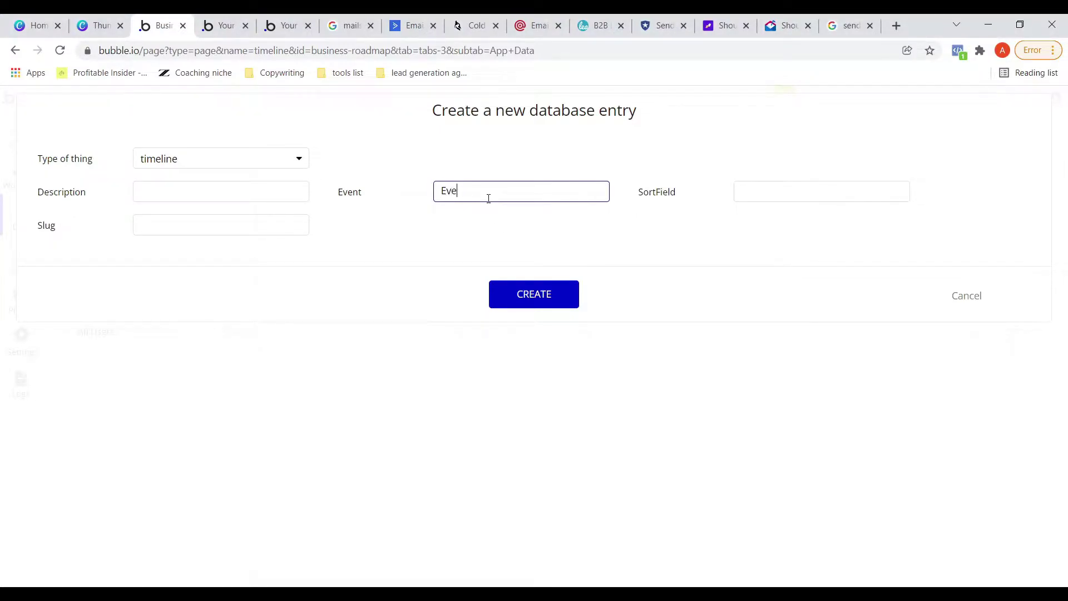
{"action": "left_click", "coordinate": [544, 249]}
{"action": "left_click", "coordinate": [743, 194]}
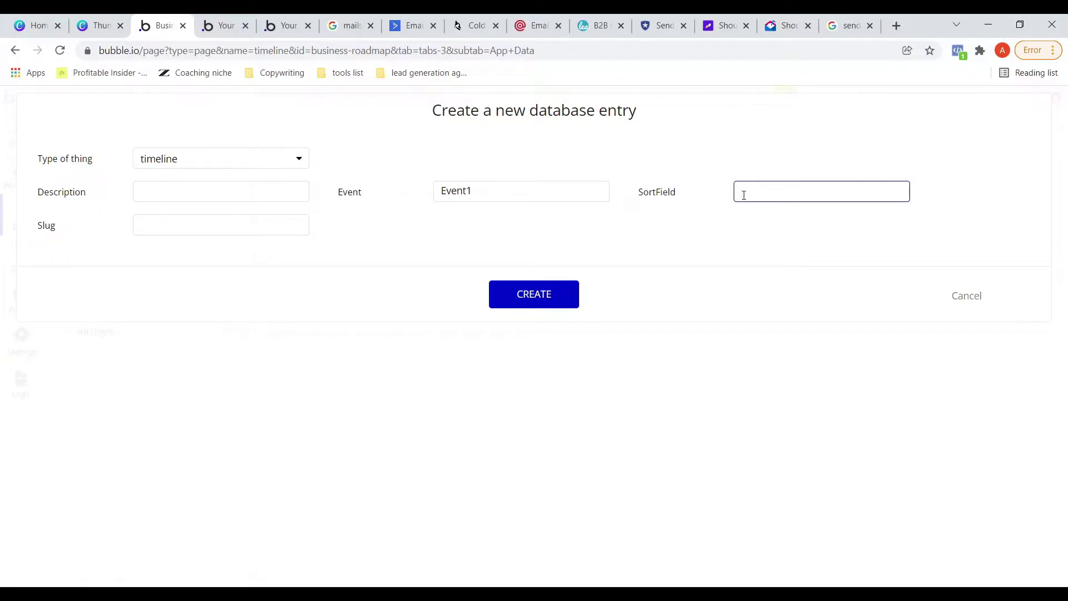
{"action": "type", "text": "1"}
{"action": "left_click", "coordinate": [663, 250]}
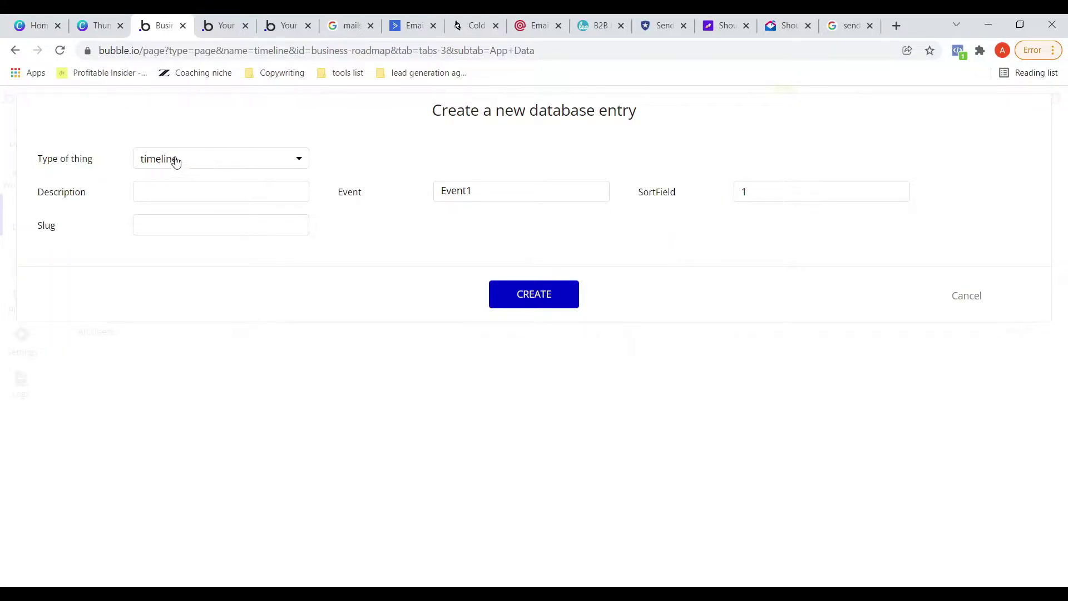
{"action": "left_click", "coordinate": [142, 189]}
Step: Search Google in a new browser tab for a lorem ipsum generator
{"action": "left_click", "coordinate": [896, 25]}
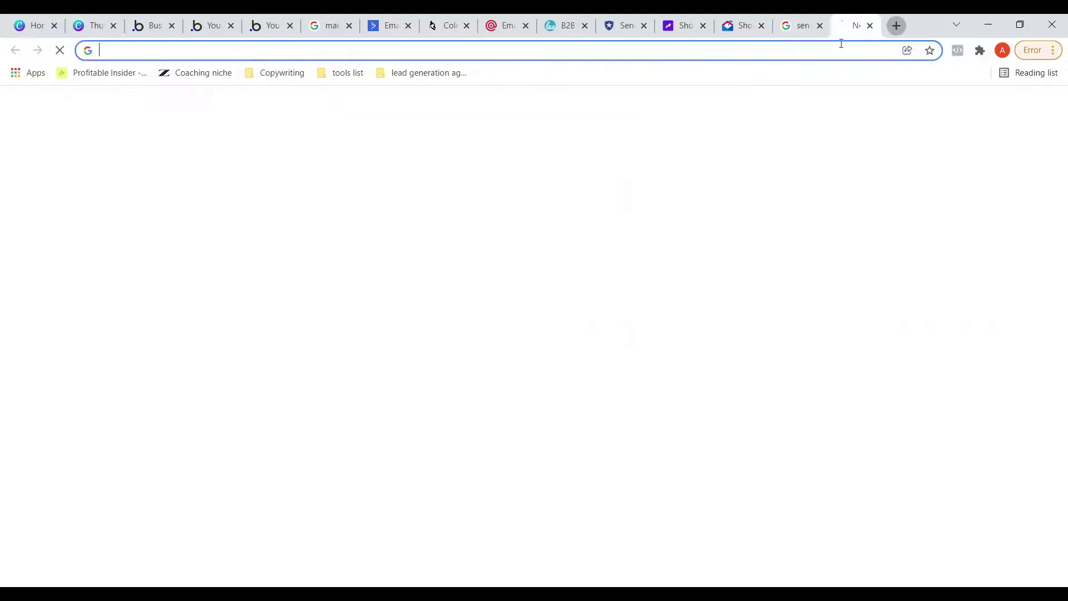
{"action": "left_click", "coordinate": [808, 50]}
{"action": "type", "text": "loru"}
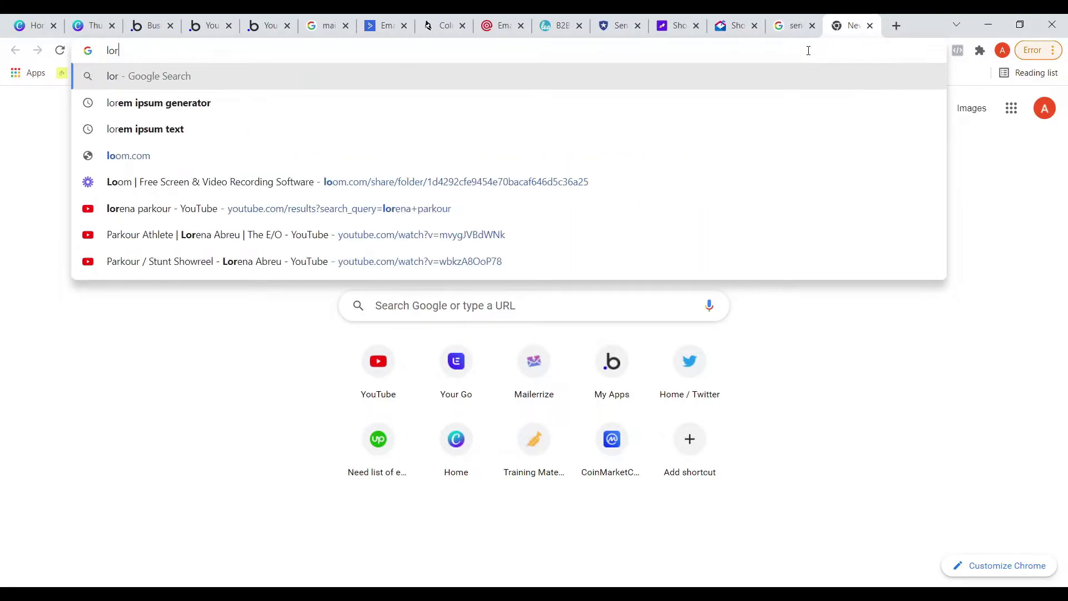
{"action": "key", "text": "Down"}
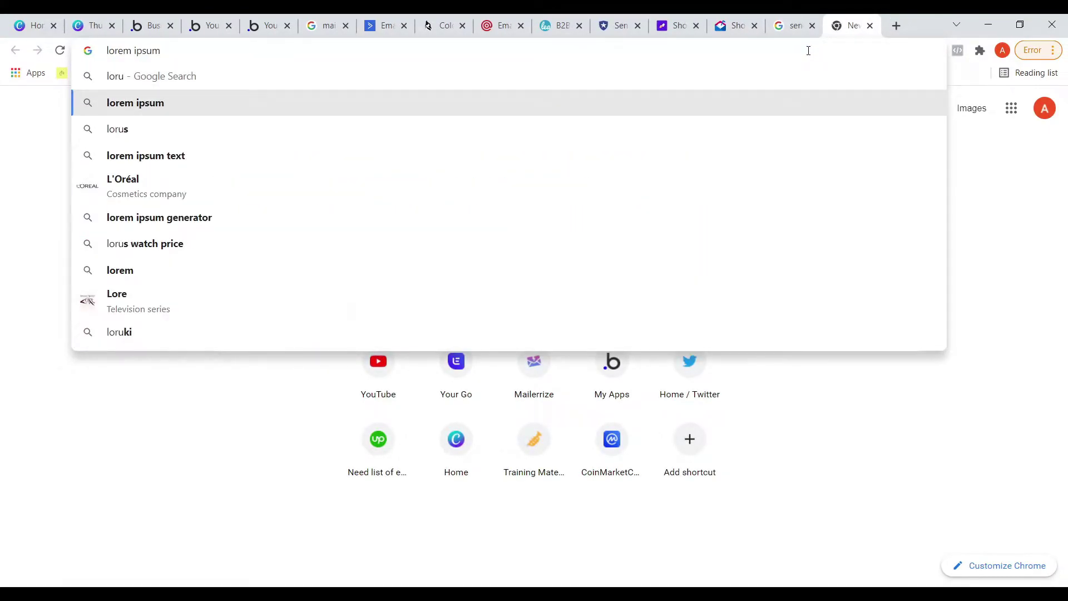
{"action": "key", "text": "Down"}
{"action": "key", "text": "Down"}
{"action": "key", "text": "Down"}
{"action": "key", "text": "Down"}
{"action": "key", "text": "Return"}
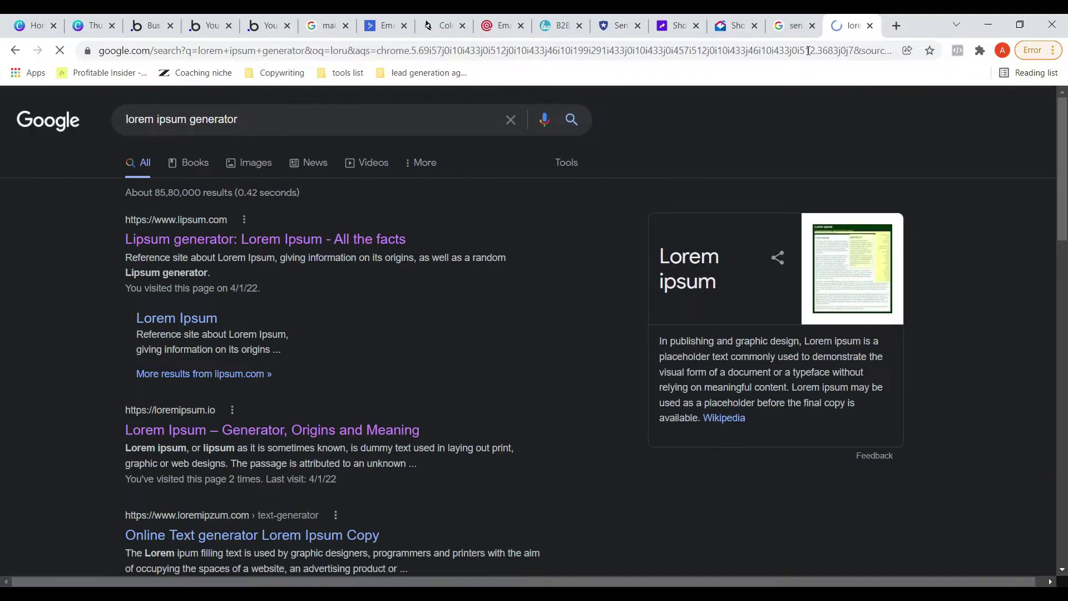
Step: Open the loremipsum.io site and copy the first sentence of its placeholder text
{"action": "left_click", "coordinate": [209, 442]}
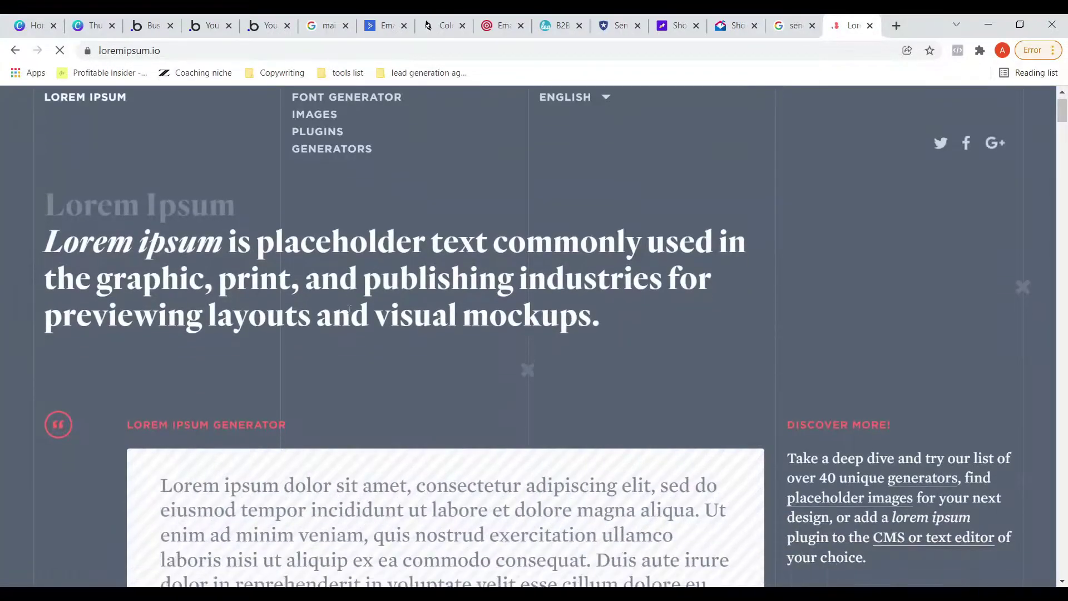
{"action": "scroll", "coordinate": [347, 313], "scroll_direction": "down", "scroll_amount": 3}
{"action": "scroll", "coordinate": [347, 314], "scroll_direction": "down", "scroll_amount": 1}
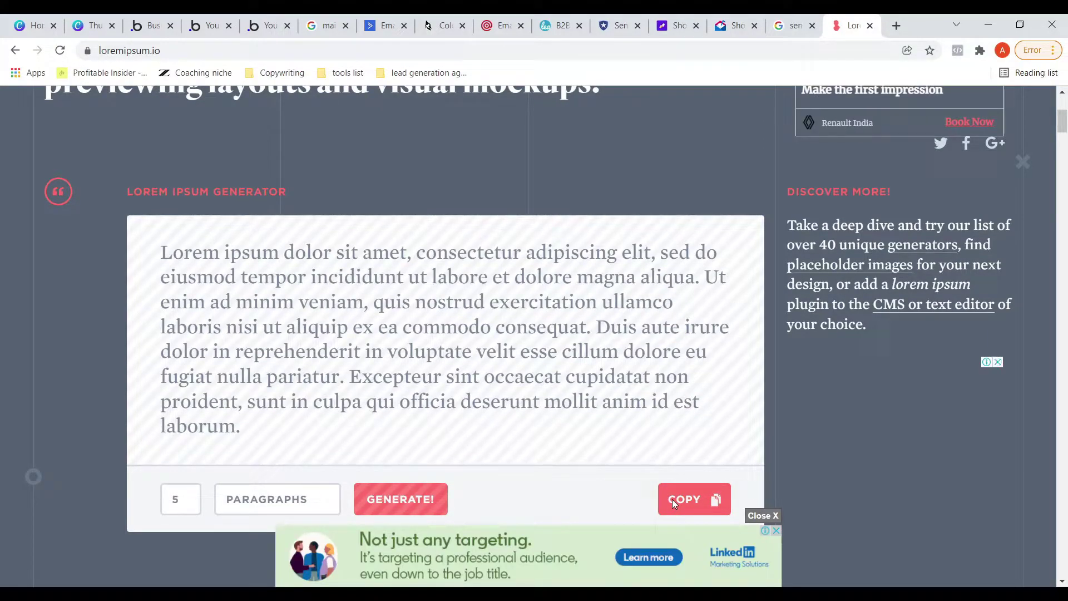
{"action": "left_click_drag", "start_coordinate": [163, 251], "coordinate": [706, 277]}
{"action": "key", "text": "ctrl+c"}
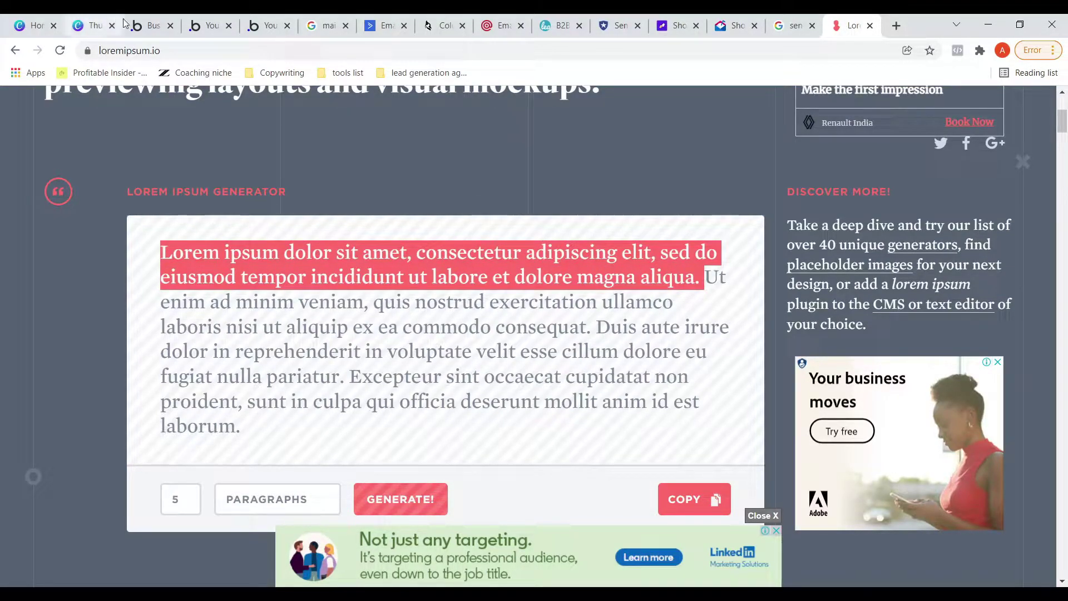
Step: Switch back to the Bubble editor, fill the entry's Description with the copied lorem ipsum sentence and create the Event1 entry
{"action": "left_click", "coordinate": [146, 26]}
{"action": "left_click", "coordinate": [243, 193]}
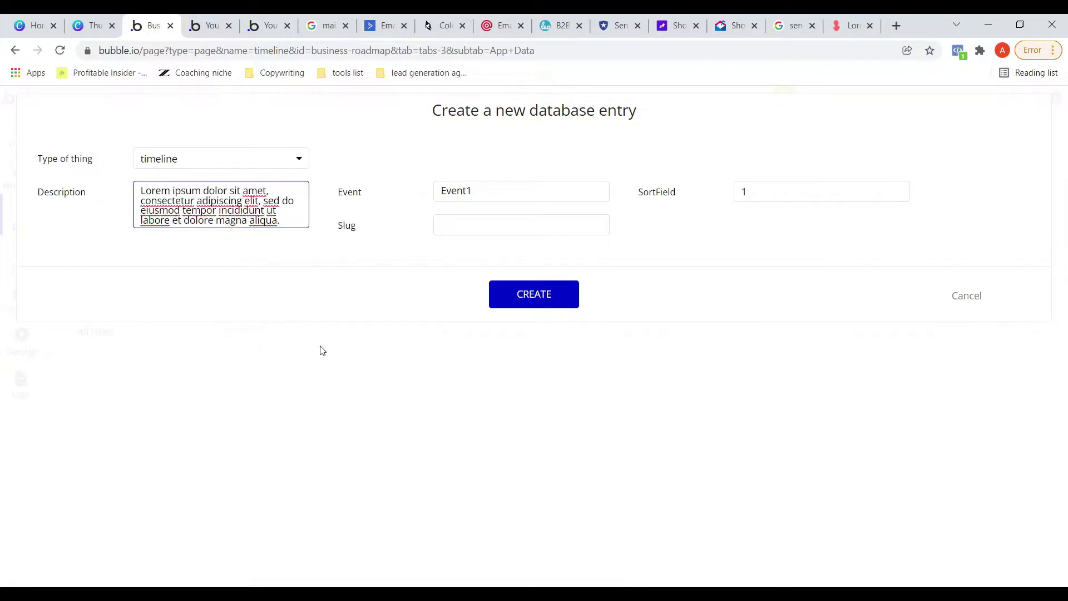
{"action": "left_click", "coordinate": [342, 309]}
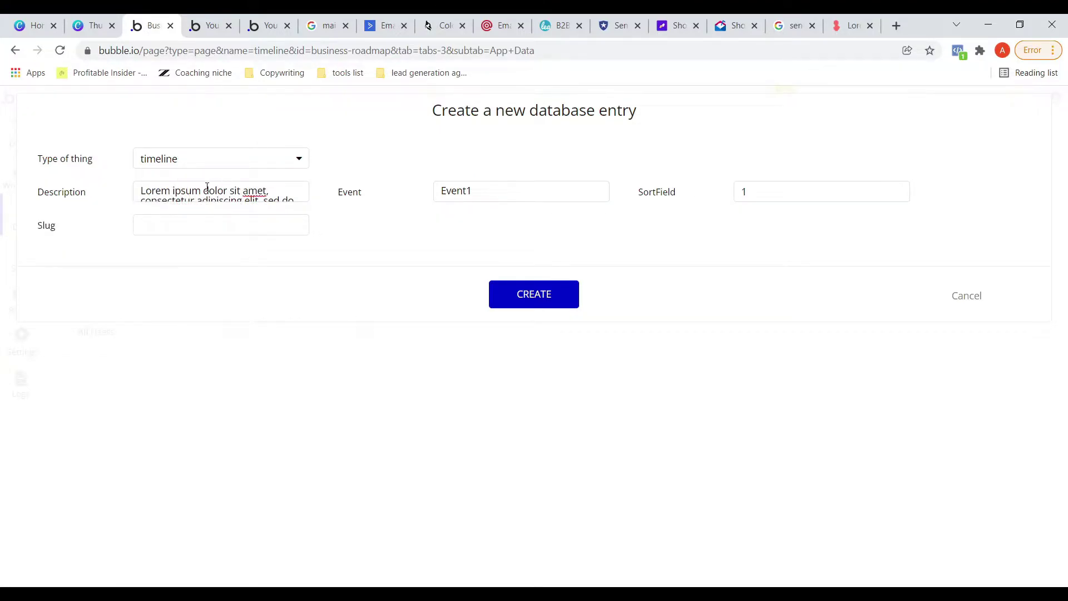
{"action": "left_click", "coordinate": [534, 301]}
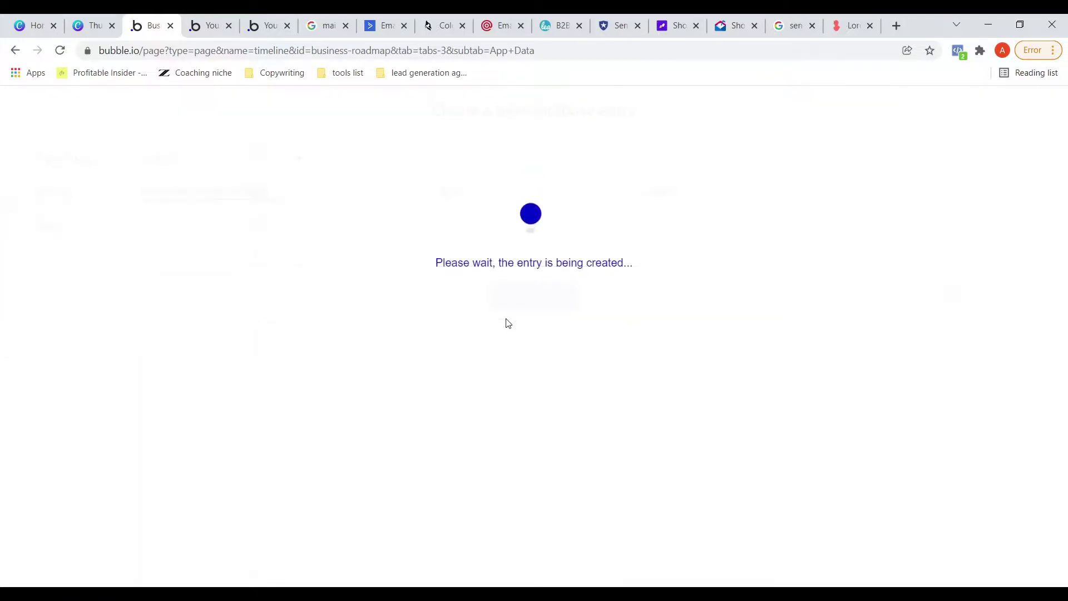
{"action": "left_click", "coordinate": [515, 272]}
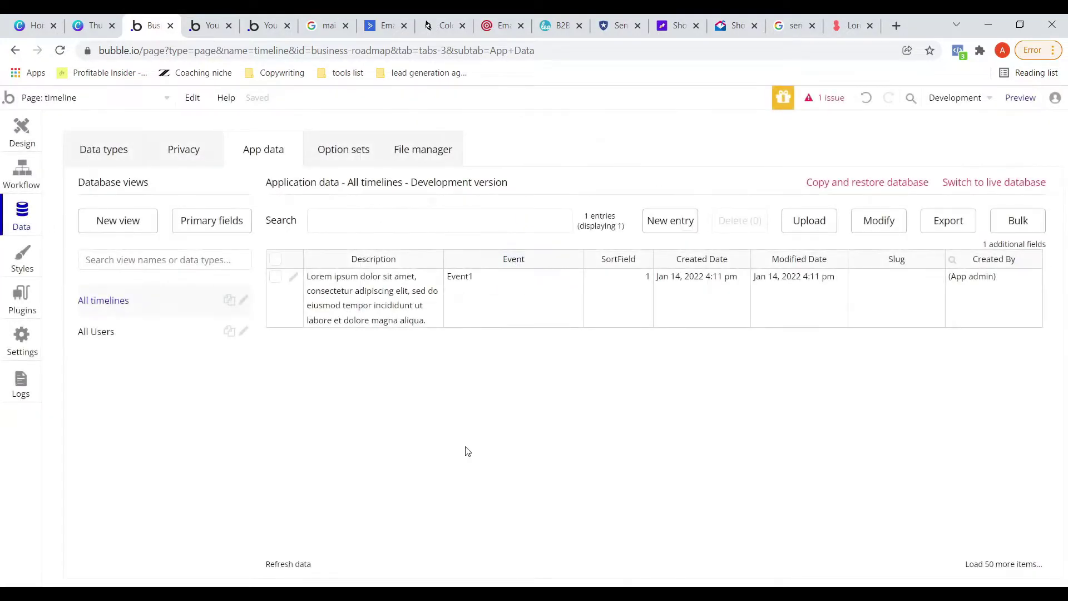
Step: Create a timeline entry with Event 2 as the event and the copied lorem ipsum sentence as its description
{"action": "left_click", "coordinate": [669, 222]}
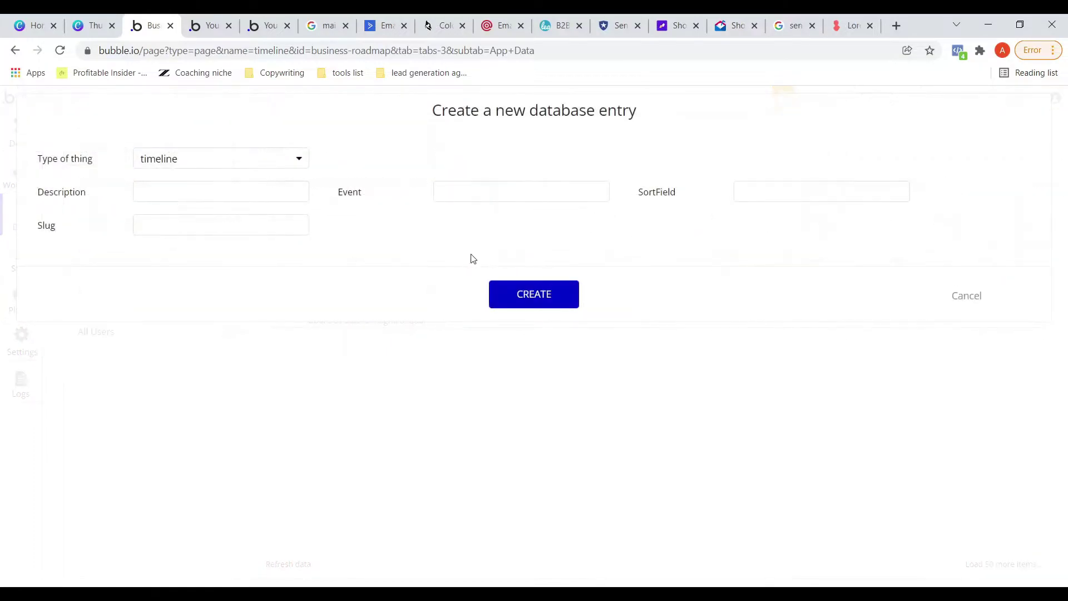
{"action": "left_click", "coordinate": [443, 192]}
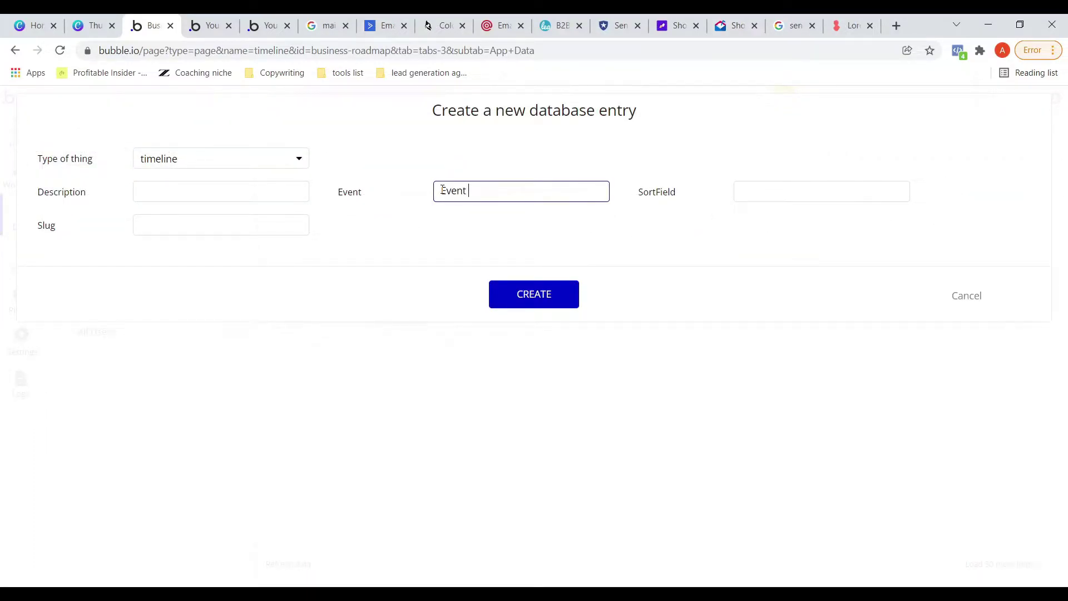
{"action": "left_click", "coordinate": [785, 198]}
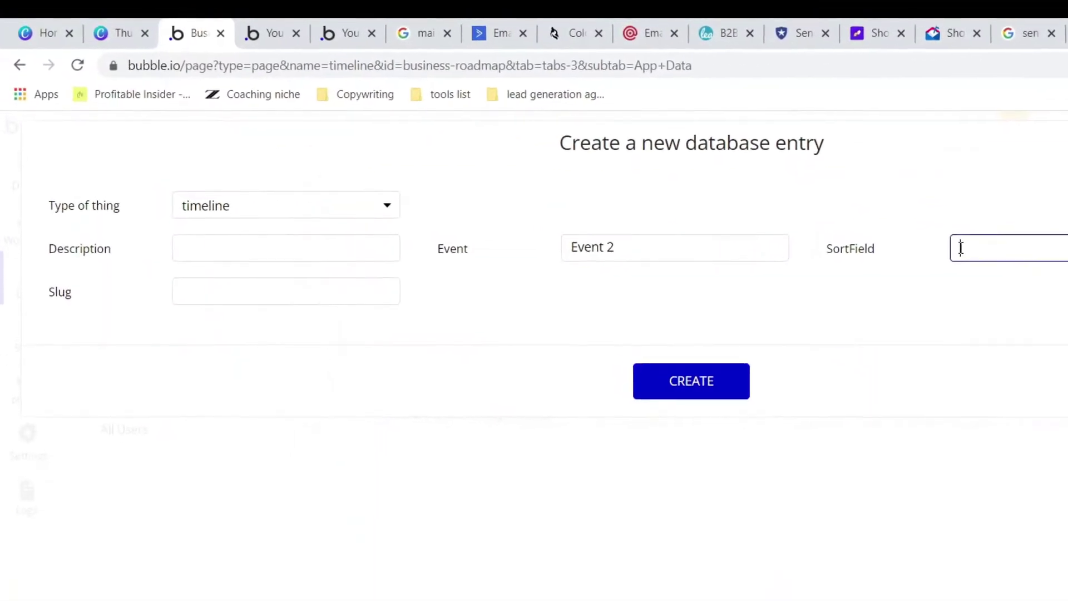
{"action": "left_click", "coordinate": [296, 245]}
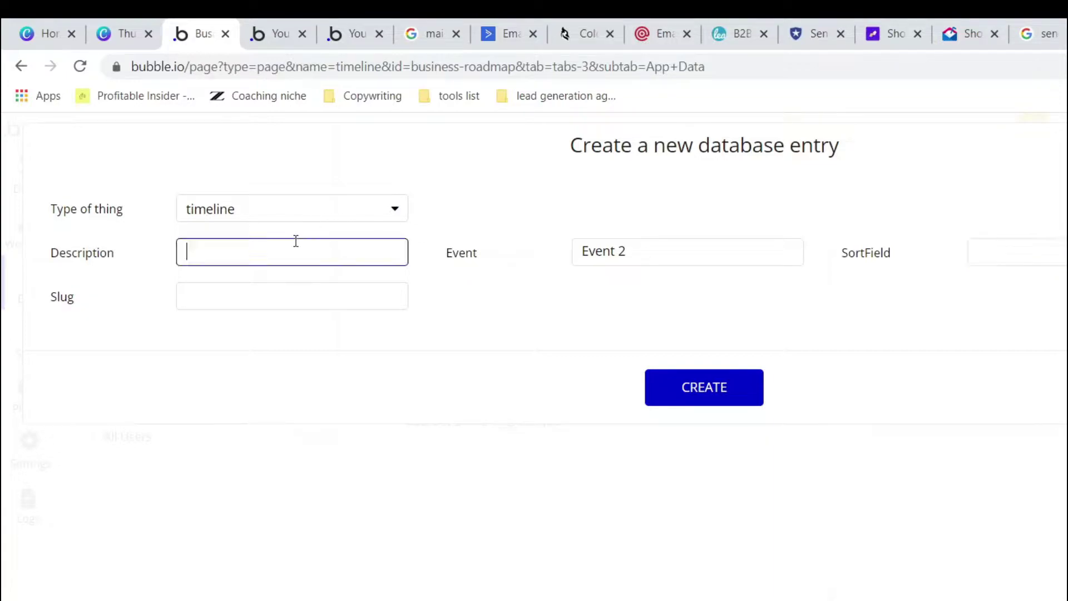
{"action": "key", "text": "ctrl+v"}
{"action": "left_click", "coordinate": [671, 390]}
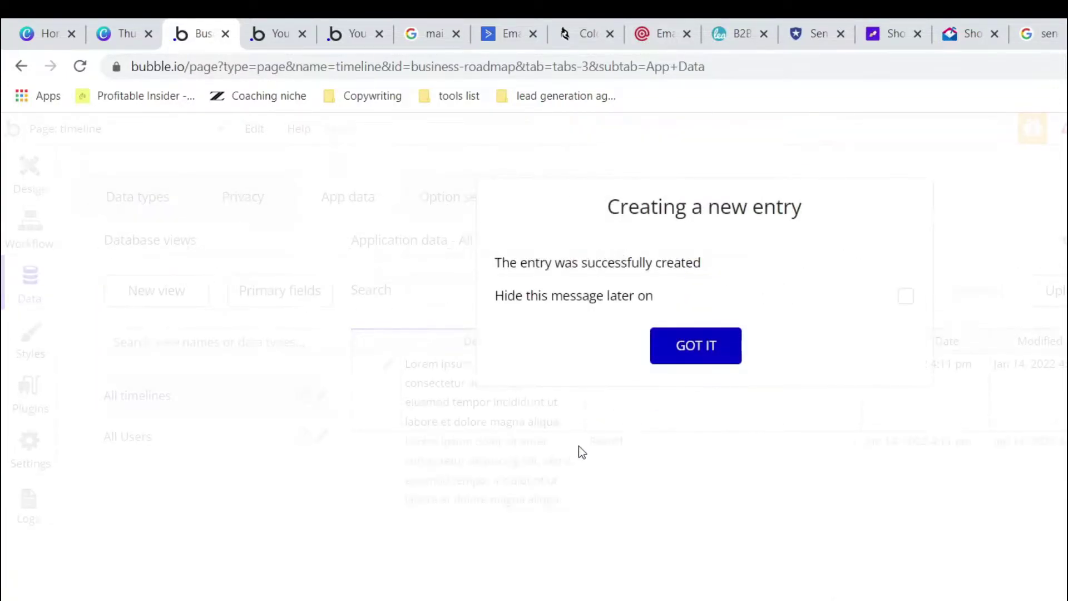
{"action": "left_click", "coordinate": [685, 356]}
Step: Create a timeline entry with Event 3 as the event and the copied lorem ipsum sentence as its description
{"action": "left_click", "coordinate": [870, 303]}
{"action": "left_click", "coordinate": [603, 253]}
{"action": "type", "text": "Event 5"}
{"action": "left_click", "coordinate": [375, 255]}
{"action": "double_click", "coordinate": [633, 254]}
{"action": "type", "text": "3"}
{"action": "key", "text": "shift+Tab"}
{"action": "key", "text": "ctrl+v"}
{"action": "left_click", "coordinate": [698, 385]}
{"action": "left_click", "coordinate": [693, 352]}
Step: Create a timeline entry with Event 4 as the event and the copied lorem ipsum sentence as its description
{"action": "left_click", "coordinate": [906, 295]}
{"action": "left_click", "coordinate": [616, 255]}
{"action": "type", "text": "Event 4"}
{"action": "left_click", "coordinate": [332, 252]}
{"action": "key", "text": "ctrl+v"}
{"action": "left_click", "coordinate": [691, 387]}
{"action": "left_click", "coordinate": [691, 350]}
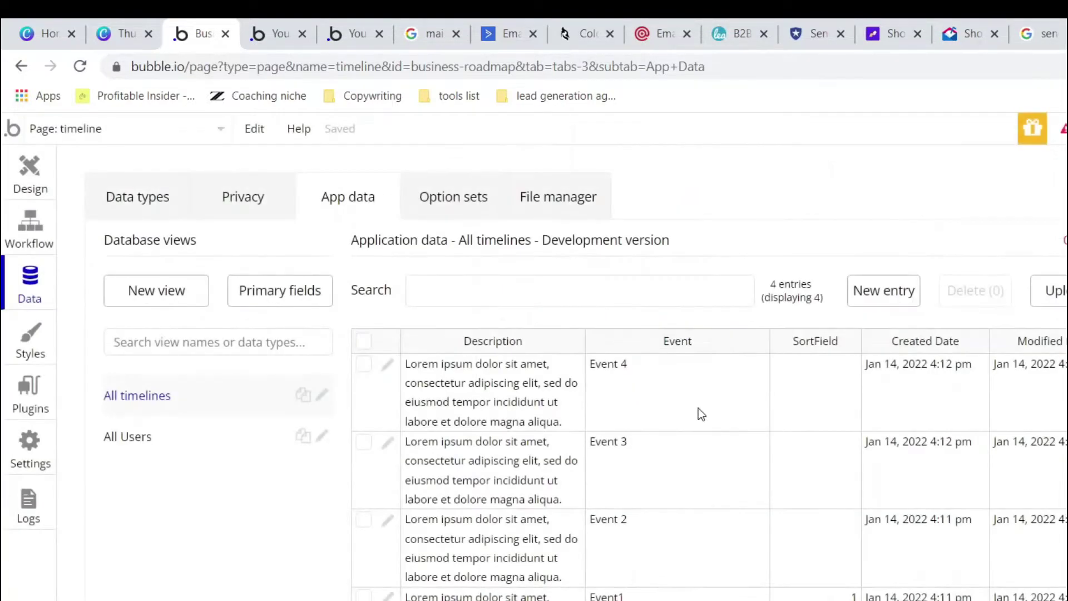
Step: Create a timeline entry with Event 5 as the event and the copied lorem ipsum sentence as its description
{"action": "left_click", "coordinate": [880, 294]}
{"action": "left_click", "coordinate": [598, 264]}
{"action": "type", "text": "Event 5"}
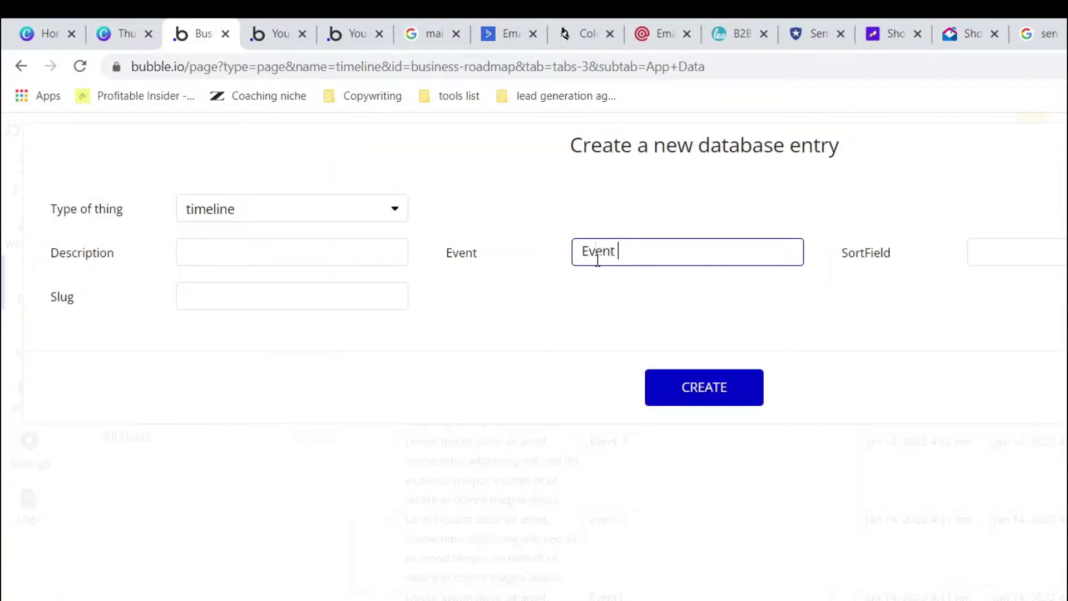
{"action": "left_click", "coordinate": [341, 264]}
{"action": "key", "text": "ctrl+v"}
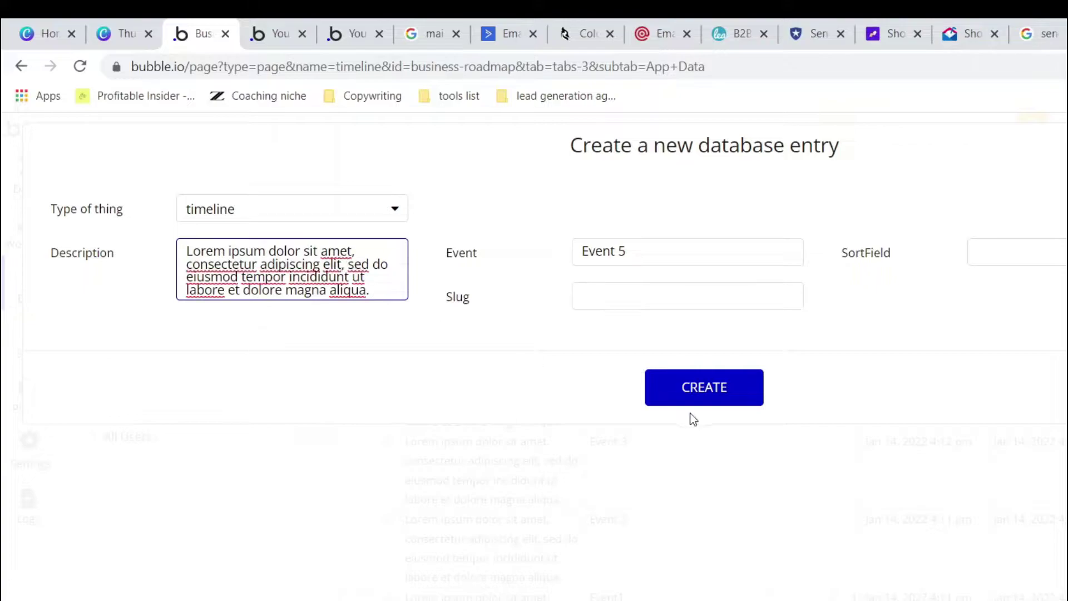
{"action": "left_click", "coordinate": [695, 397]}
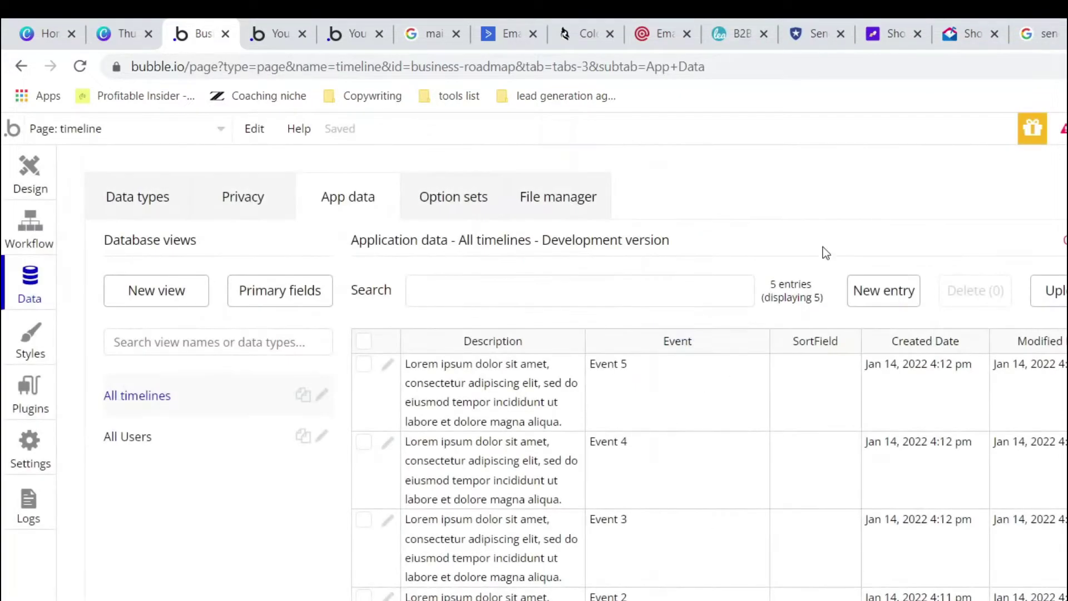
Step: Return to the page design and set the repeating group's type of content to timeline
{"action": "left_click", "coordinate": [26, 170]}
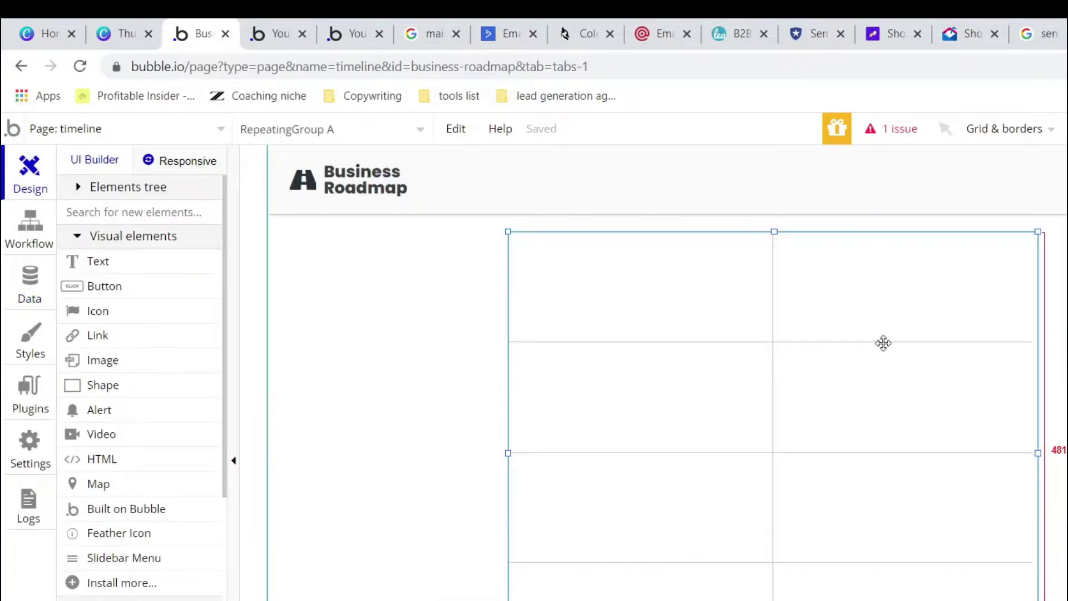
{"action": "double_click", "coordinate": [944, 320]}
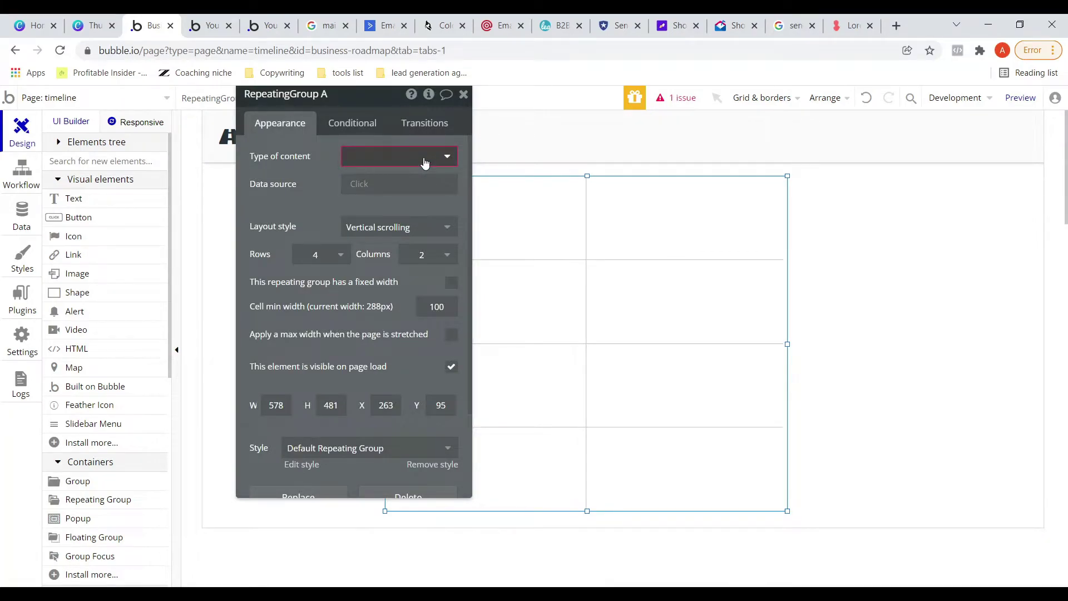
{"action": "left_click", "coordinate": [424, 162]}
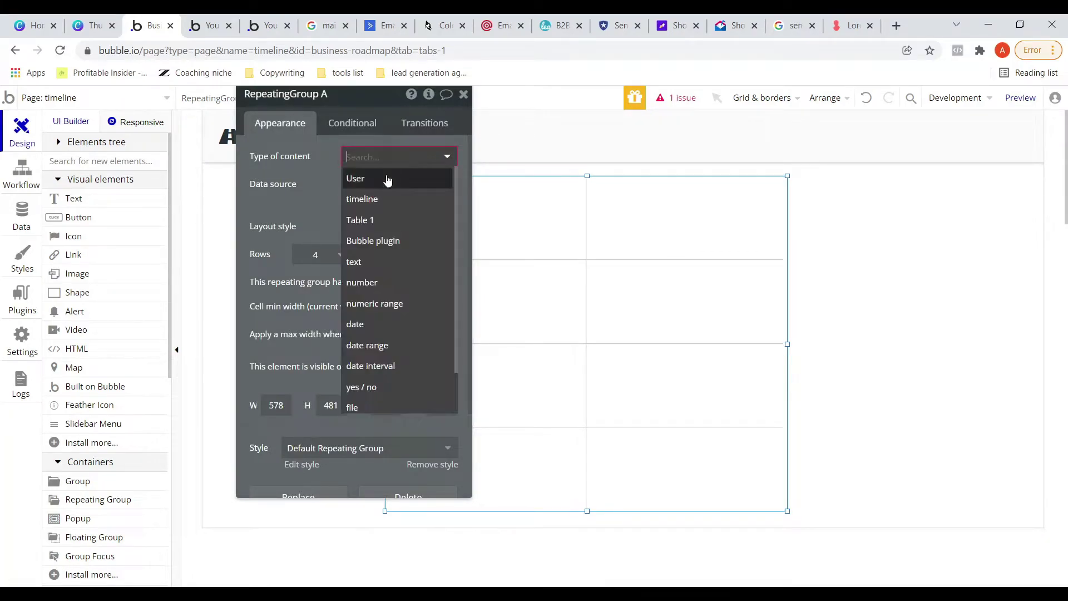
{"action": "left_click", "coordinate": [350, 200]}
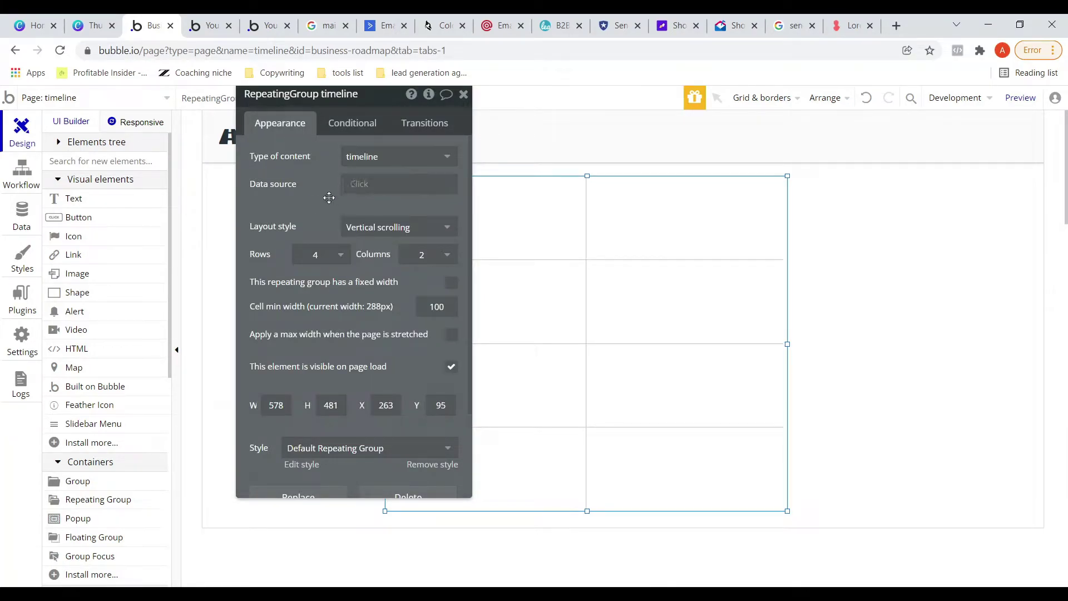
Step: Set the repeating group's data source to a search for the timeline type, without constraints
{"action": "left_click", "coordinate": [359, 185]}
{"action": "left_click", "coordinate": [358, 241]}
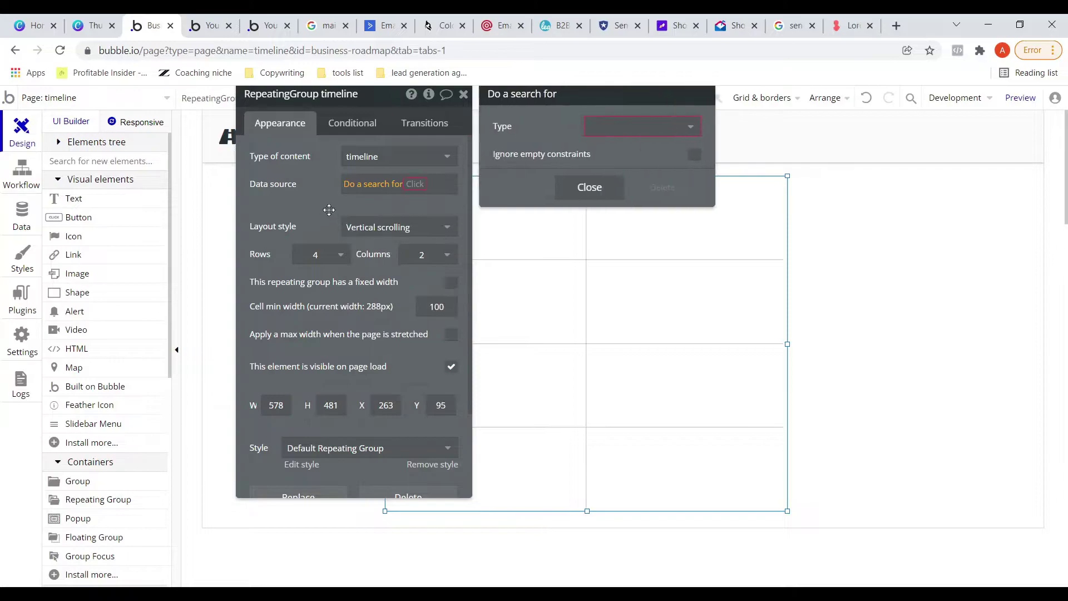
{"action": "left_click", "coordinate": [599, 126]}
{"action": "left_click", "coordinate": [597, 169]}
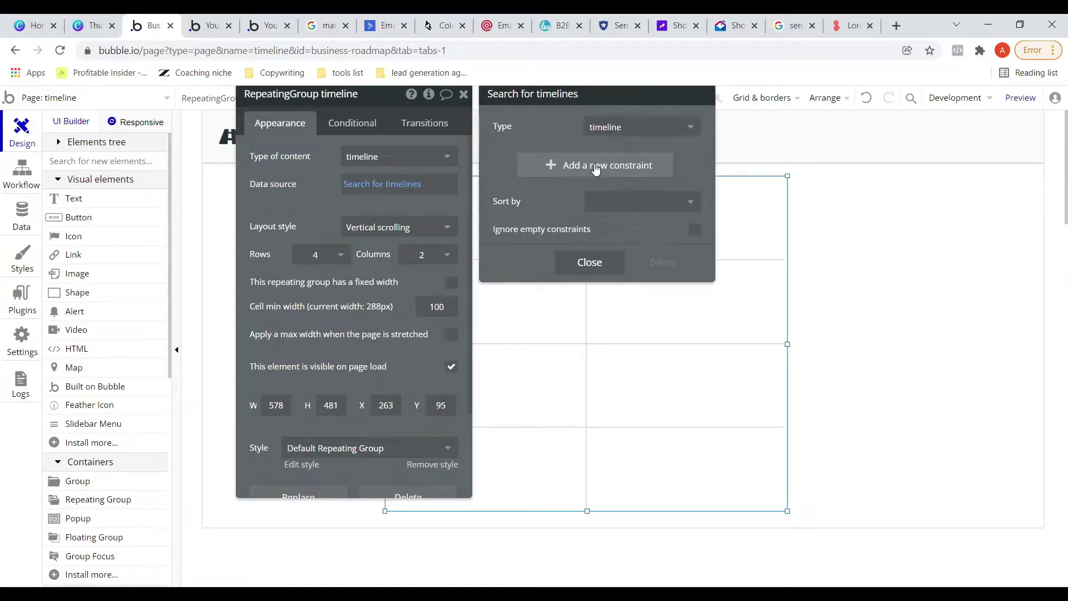
{"action": "left_click", "coordinate": [590, 264]}
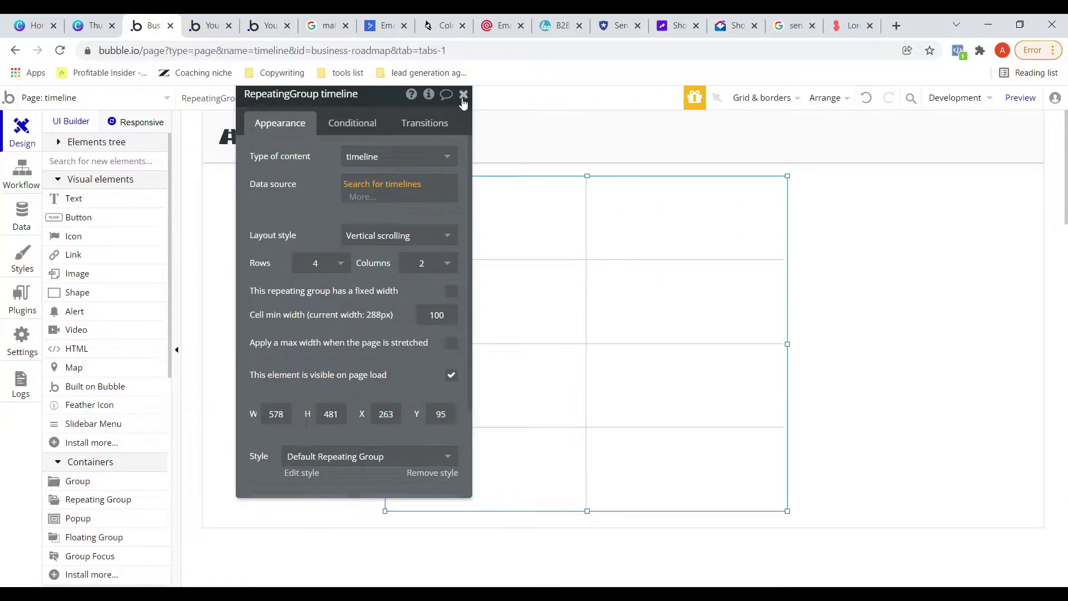
{"action": "left_click", "coordinate": [464, 96]}
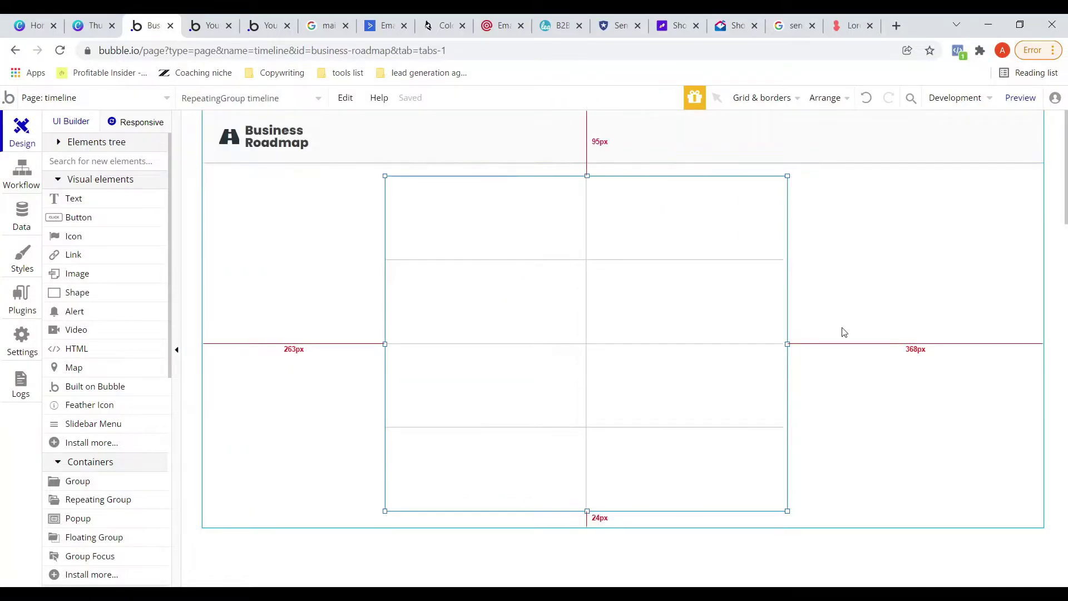
{"action": "left_click", "coordinate": [513, 222]}
{"action": "double_click", "coordinate": [512, 222]}
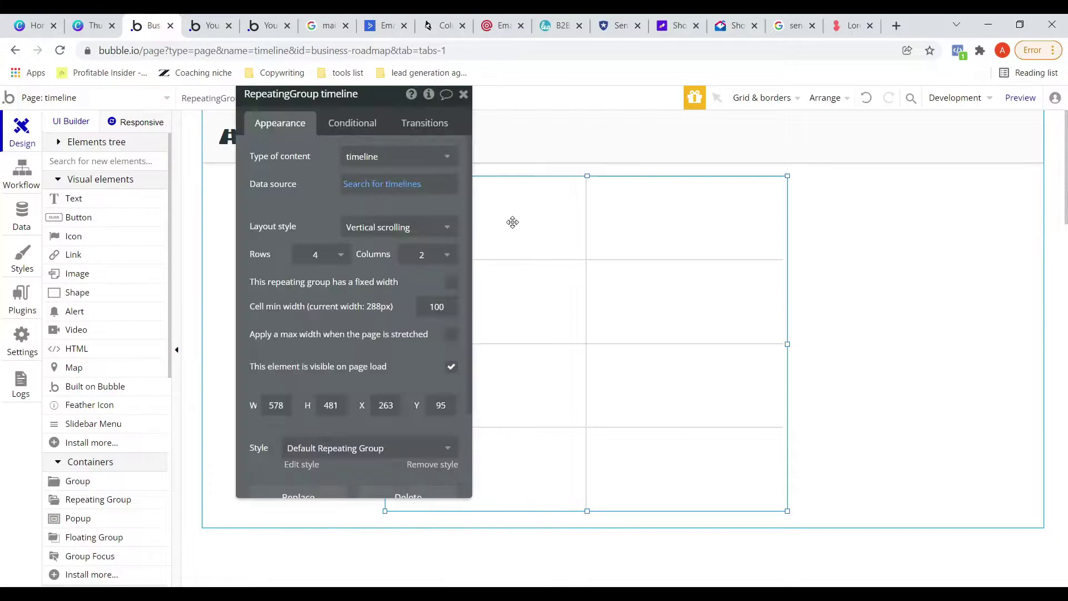
{"action": "left_click", "coordinate": [464, 96]}
{"action": "left_click", "coordinate": [273, 240]}
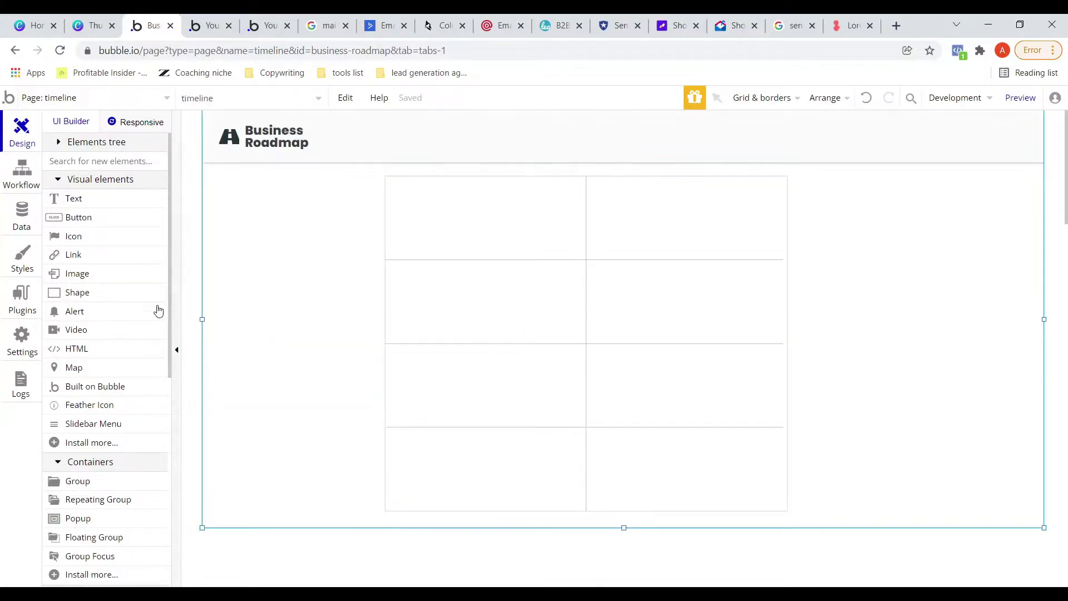
Step: Draw a group about 200 by 100 px inside the first cell of the repeating group
{"action": "left_click", "coordinate": [75, 199]}
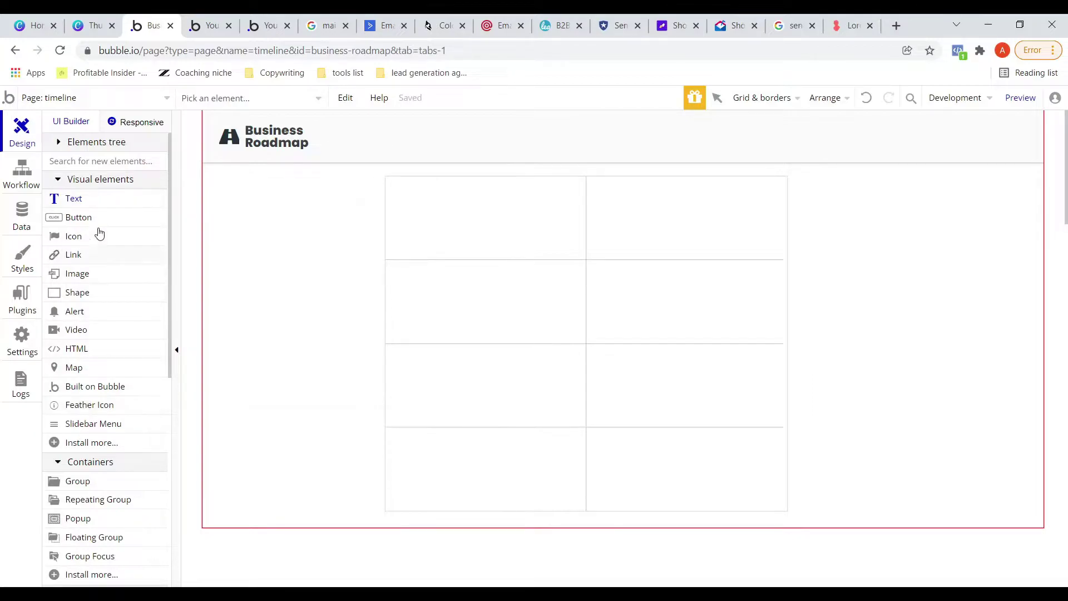
{"action": "type", "text": "gr"}
{"action": "left_click", "coordinate": [78, 199]}
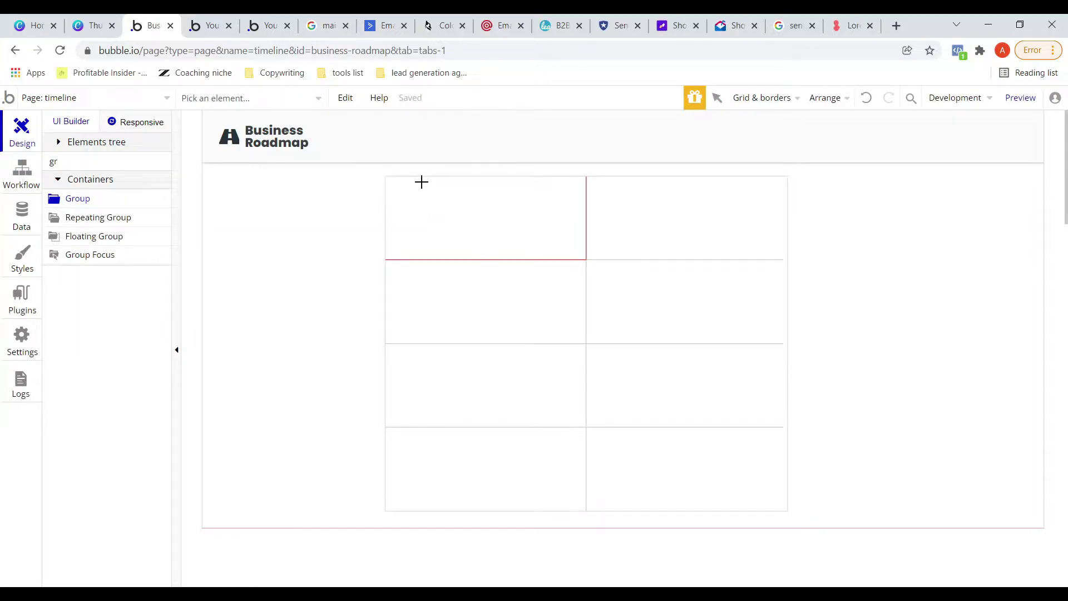
{"action": "mouse_move", "coordinate": [421, 181]}
{"action": "left_mouse_down"}
{"action": "mouse_move", "coordinate": [508, 208]}
{"action": "mouse_move", "coordinate": [561, 251]}
{"action": "left_mouse_up"}
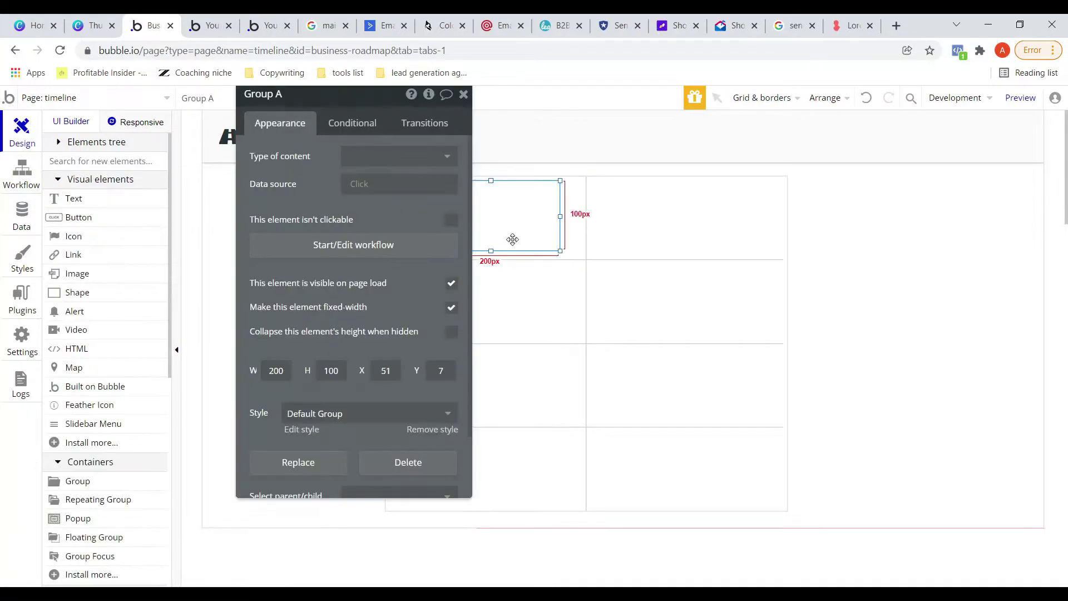
{"action": "left_click", "coordinate": [465, 95]}
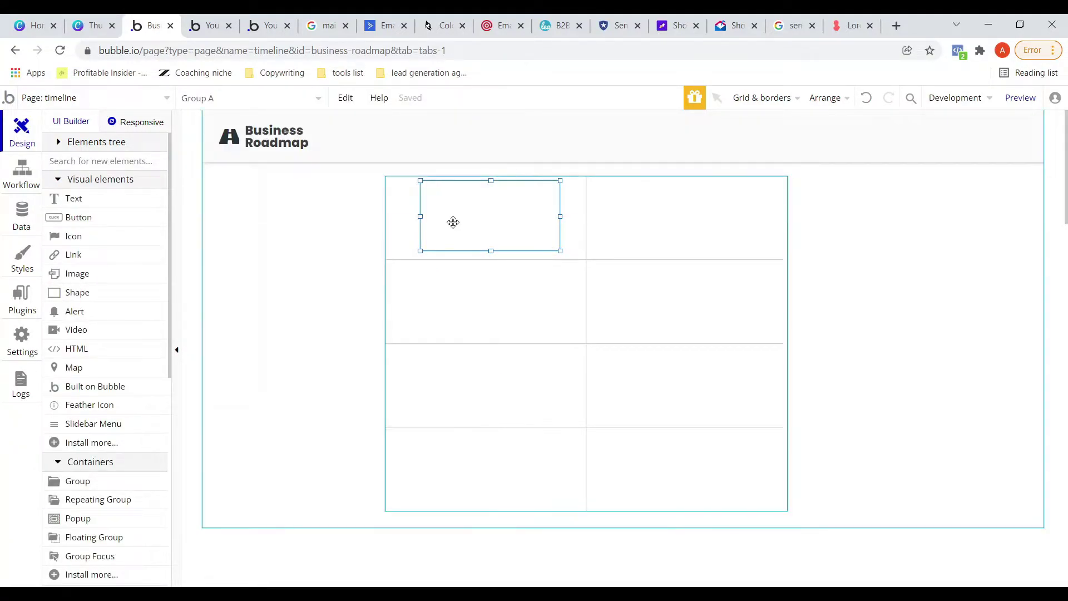
Step: Center the group horizontally and vertically within the first cell
{"action": "left_click_drag", "start_coordinate": [449, 222], "coordinate": [445, 223]}
{"action": "right_click", "coordinate": [479, 208]}
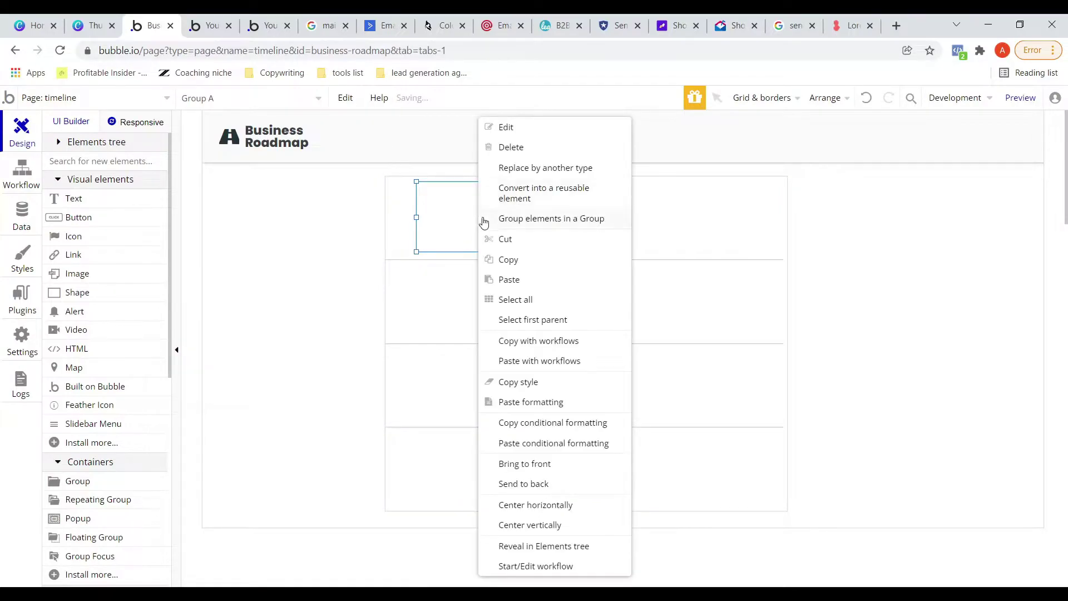
{"action": "left_click", "coordinate": [524, 508]}
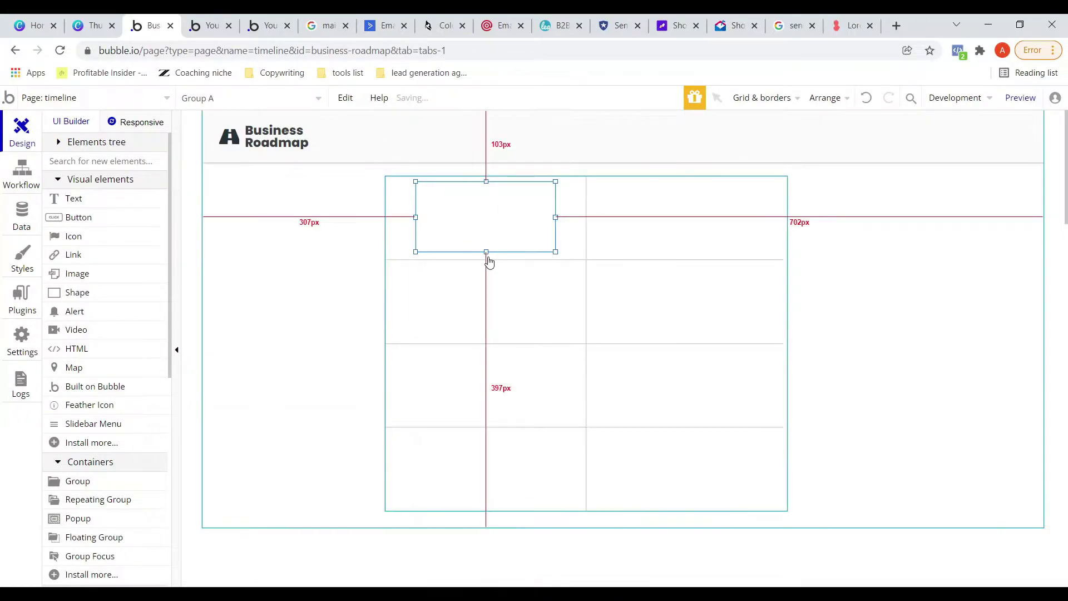
{"action": "right_click", "coordinate": [488, 224]}
{"action": "left_click", "coordinate": [571, 524]}
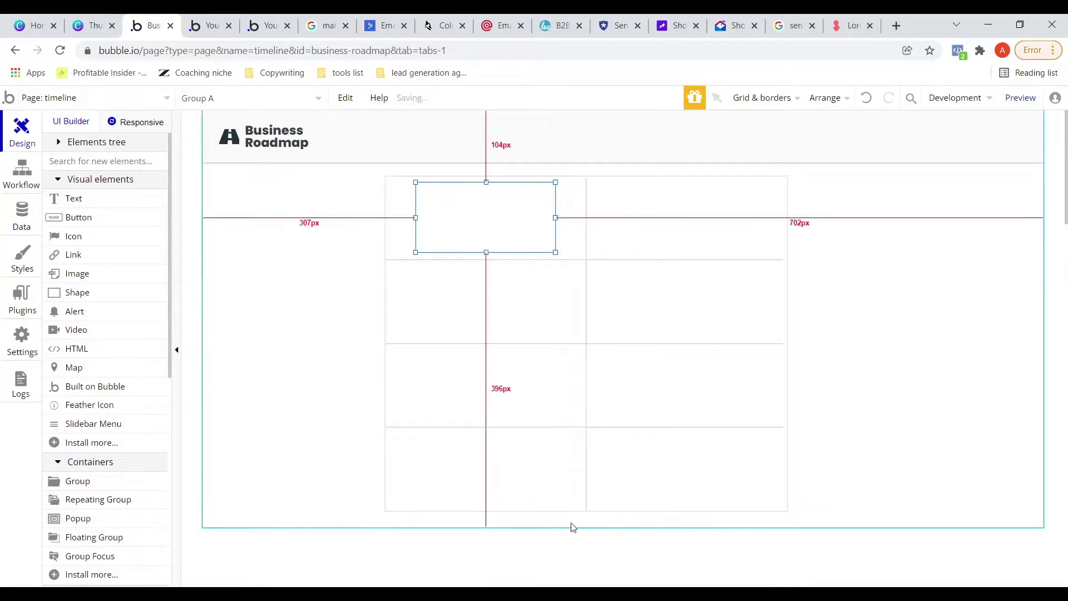
Step: Add a text element along the group's upper edge, name it Text Event and clear its placeholder text
{"action": "left_click", "coordinate": [88, 201]}
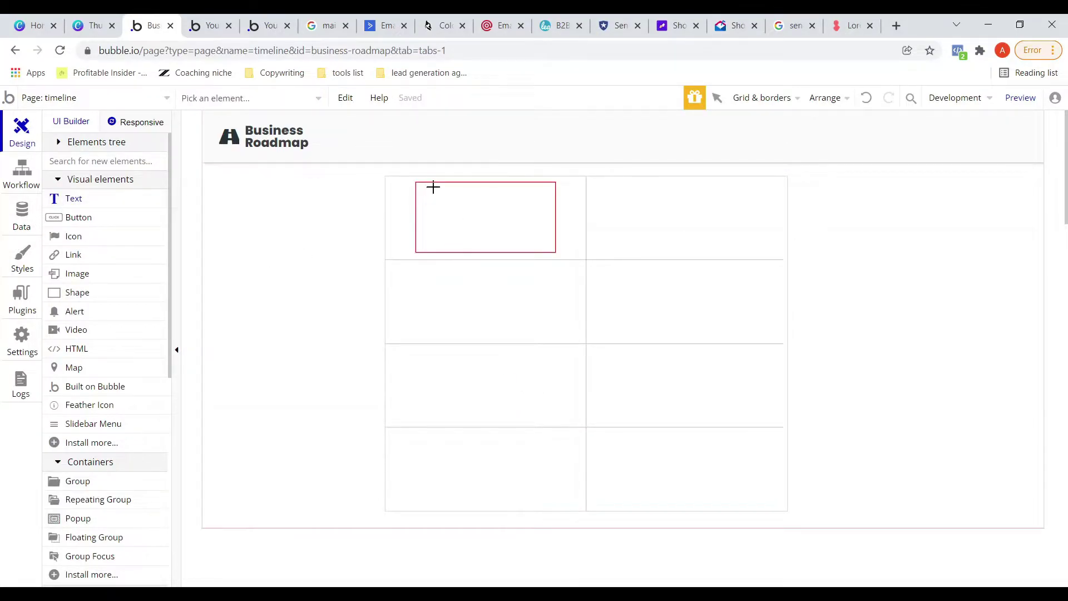
{"action": "left_click_drag", "start_coordinate": [434, 185], "coordinate": [496, 207]}
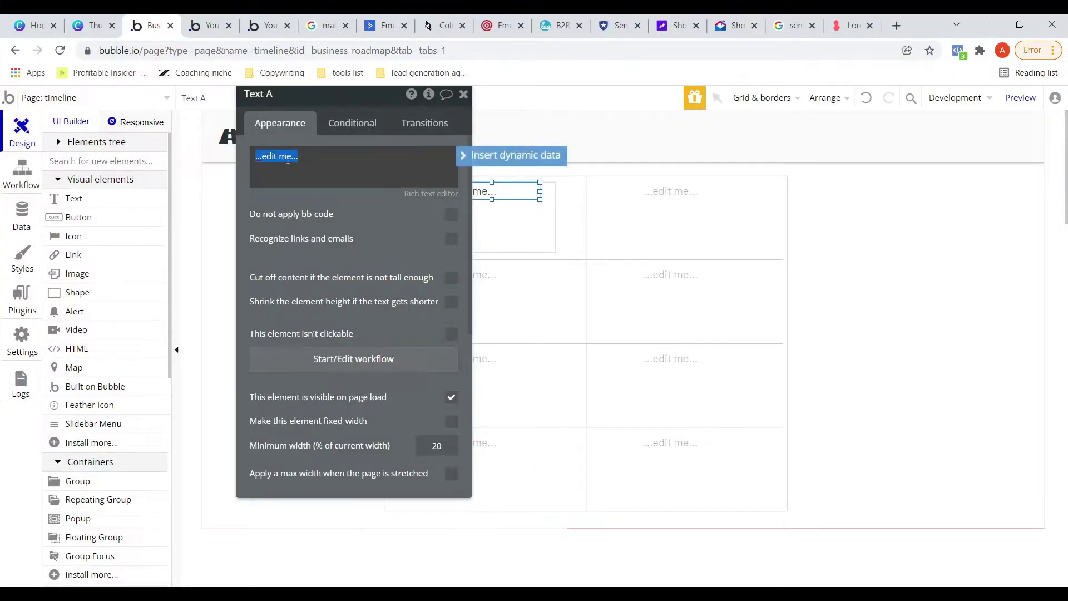
{"action": "left_click", "coordinate": [300, 96]}
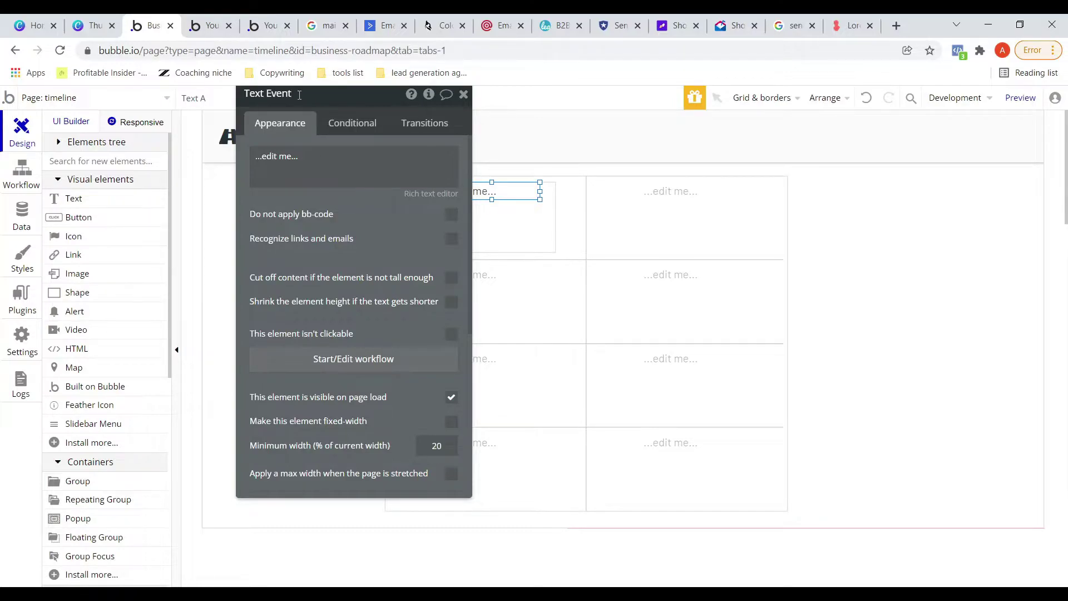
{"action": "left_click", "coordinate": [314, 153]}
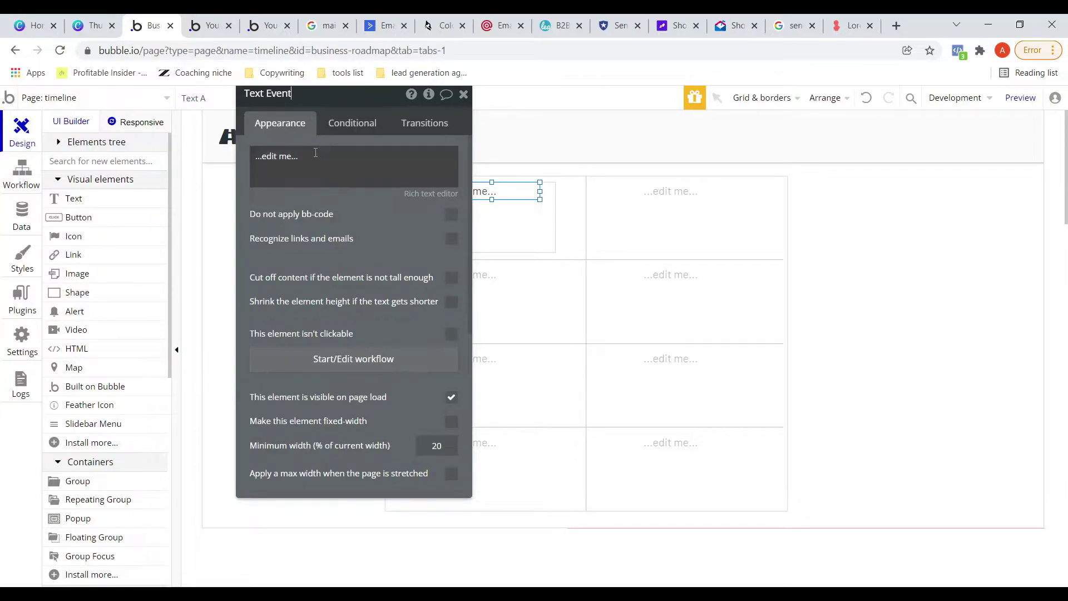
{"action": "left_click", "coordinate": [548, 161]}
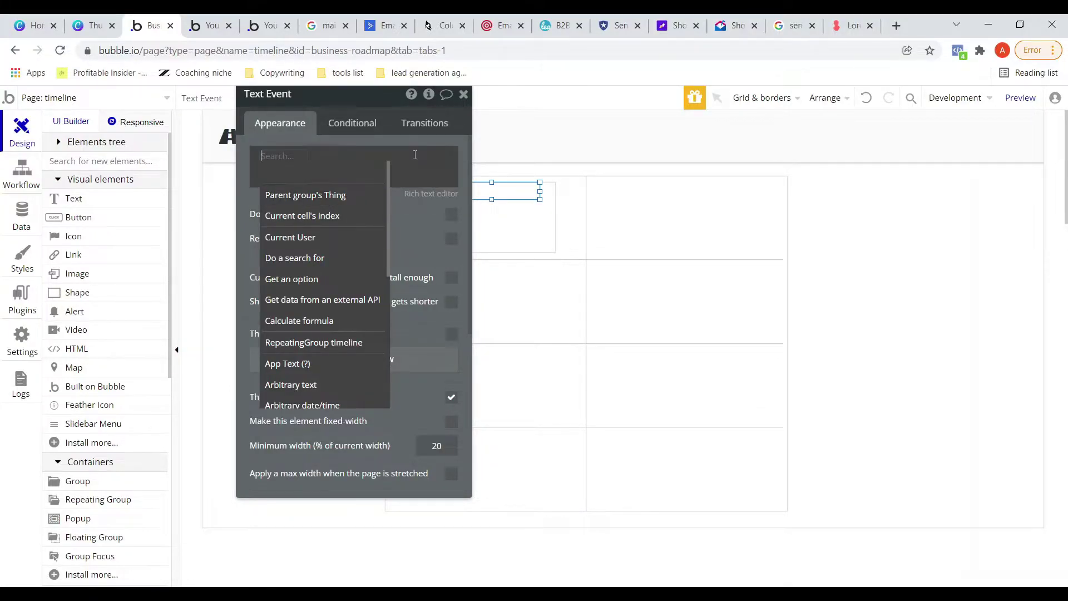
{"action": "key", "text": "Escape"}
{"action": "left_click", "coordinate": [464, 94]}
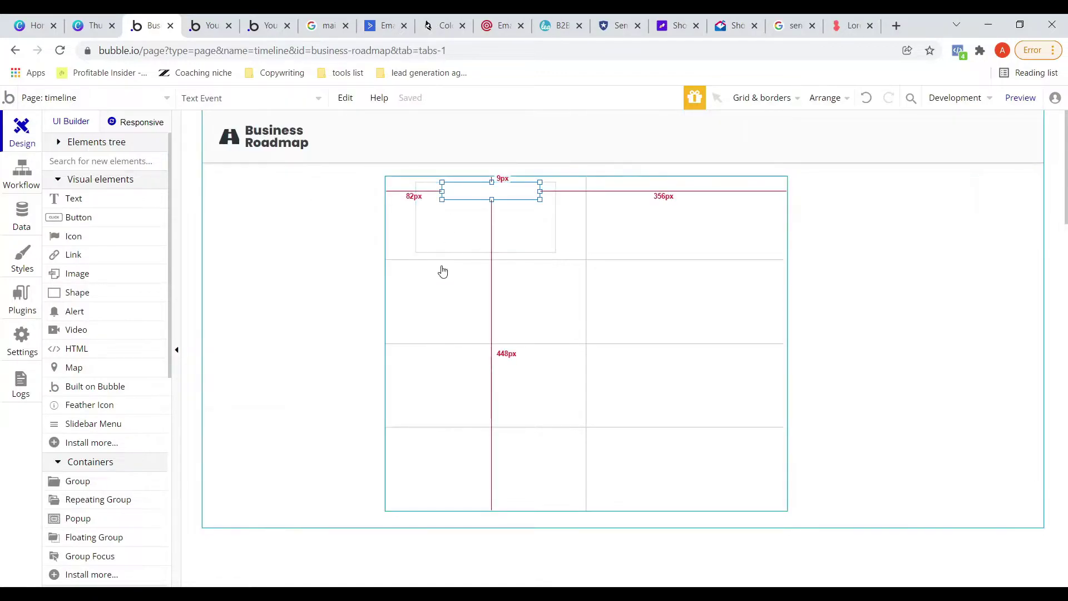
Step: Draw a second text element about 193 by 61 px in the group, below Text Event
{"action": "left_click", "coordinate": [458, 222]}
{"action": "left_click", "coordinate": [96, 200]}
{"action": "left_click_drag", "start_coordinate": [422, 203], "coordinate": [555, 226]}
{"action": "left_click", "coordinate": [465, 95]}
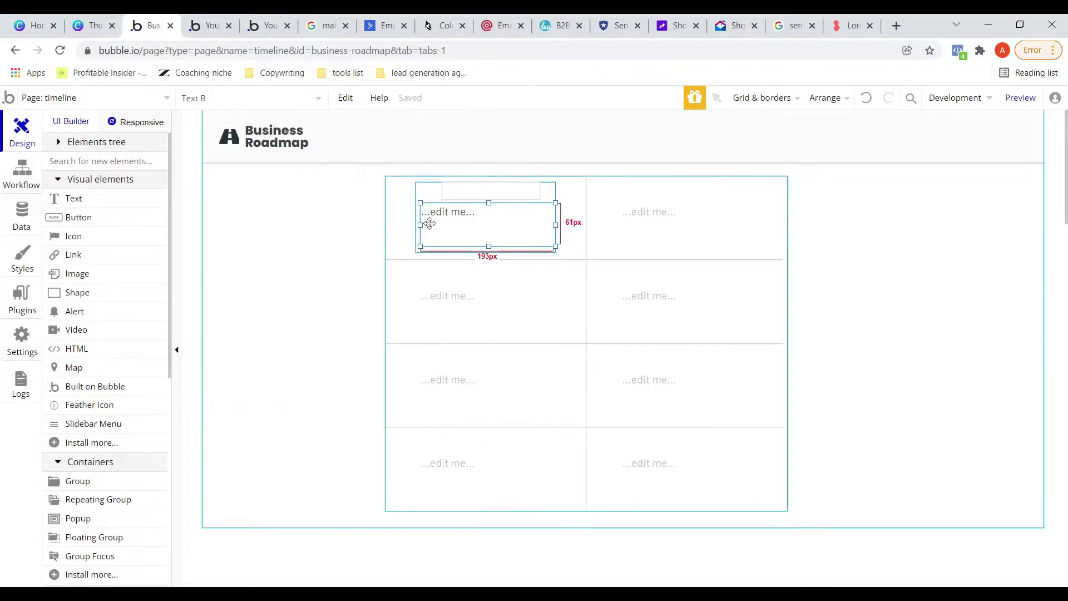
Step: Stretch the second text element to 200 px wide so it fills the group's area below Text Event
{"action": "left_click_drag", "start_coordinate": [422, 226], "coordinate": [415, 227]}
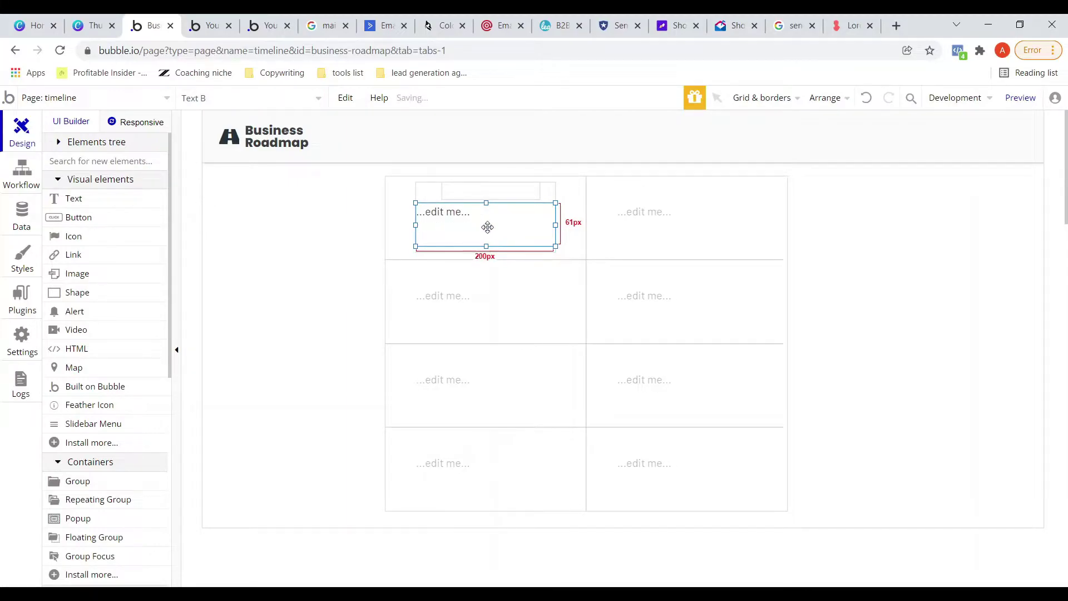
{"action": "left_click_drag", "start_coordinate": [487, 203], "coordinate": [487, 199]}
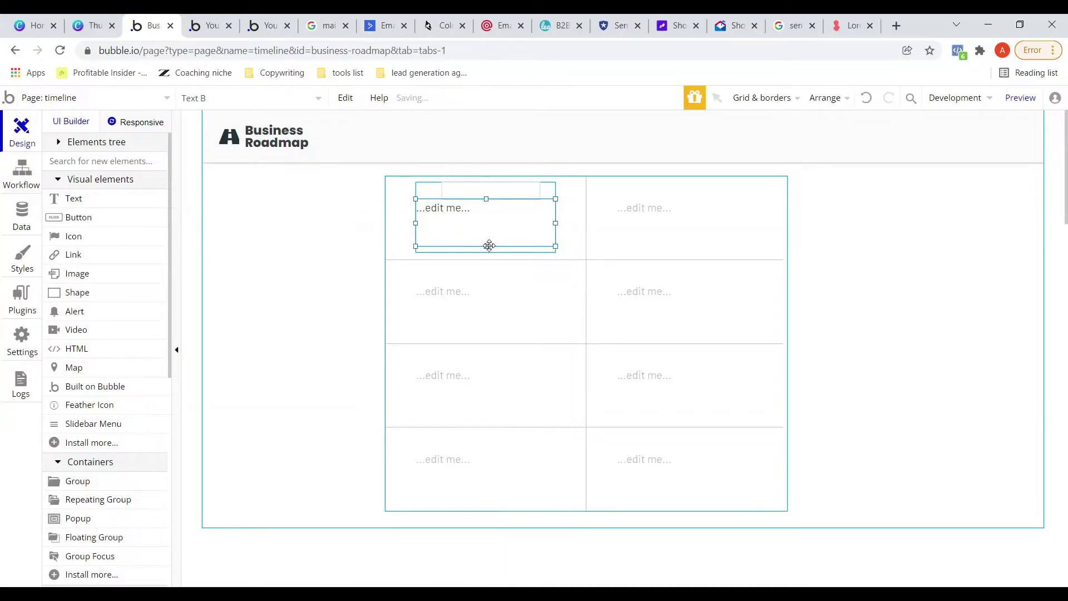
{"action": "left_click_drag", "start_coordinate": [486, 246], "coordinate": [487, 251]}
{"action": "left_click", "coordinate": [567, 235]}
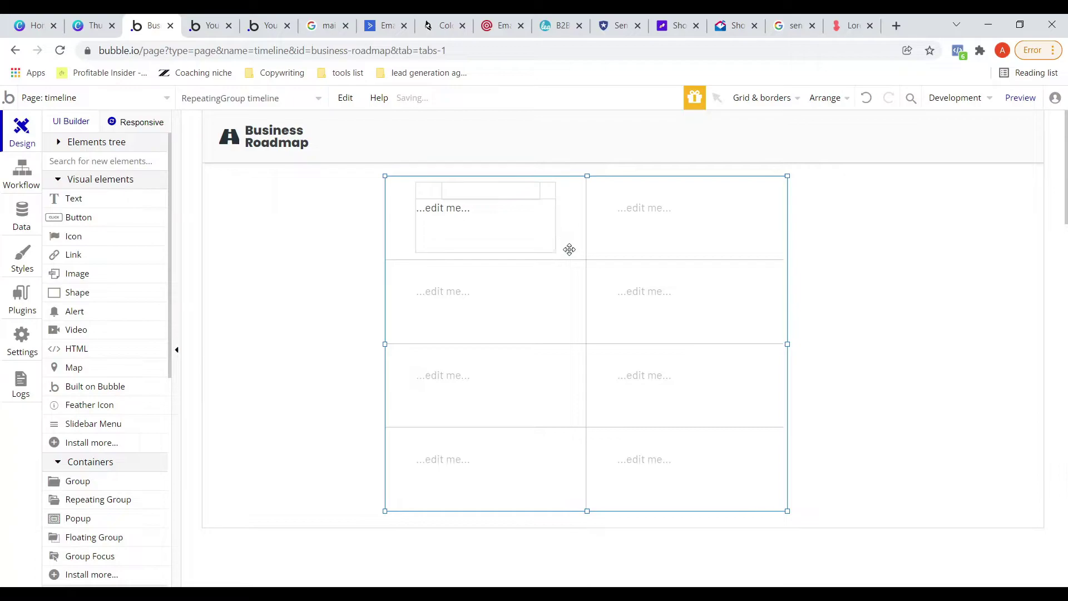
Step: Set the group's type of content to timeline and its data source to Current cell's timeline
{"action": "left_click", "coordinate": [509, 190]}
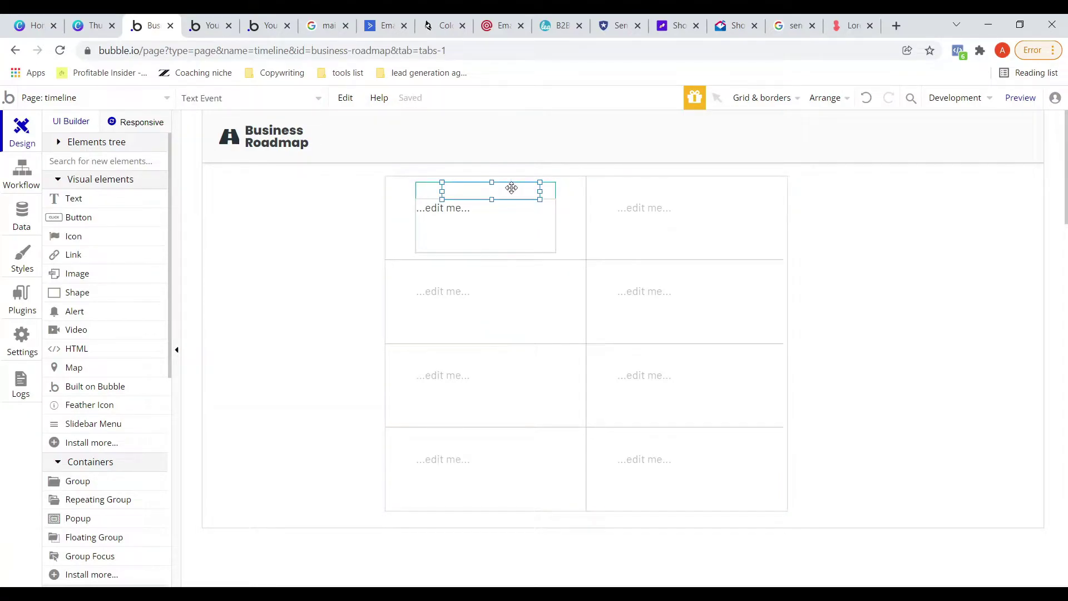
{"action": "double_click", "coordinate": [549, 189]}
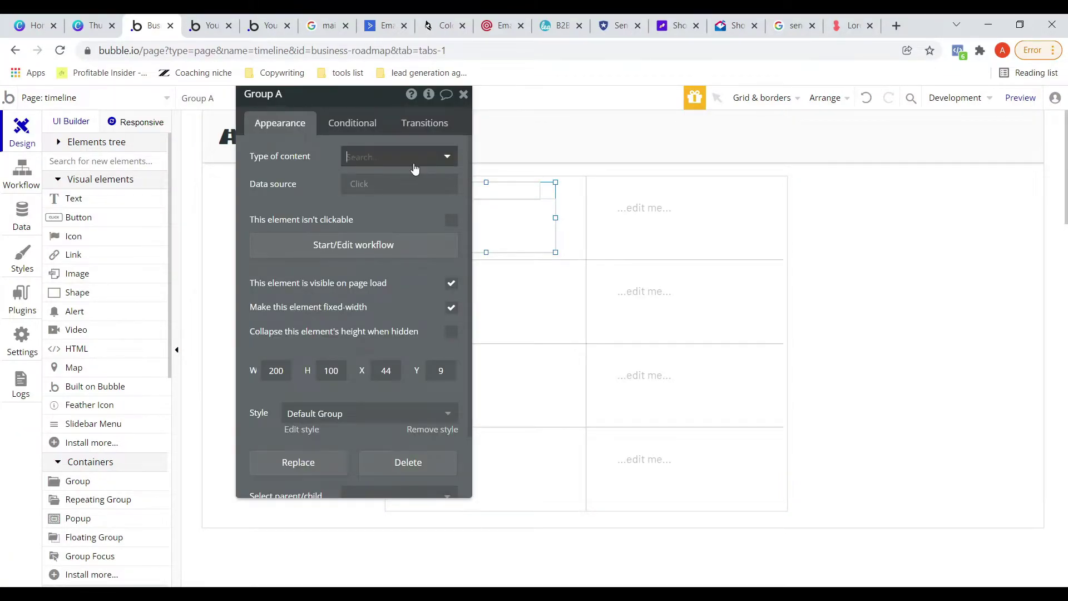
{"action": "left_click", "coordinate": [420, 162]}
{"action": "left_click", "coordinate": [356, 221]}
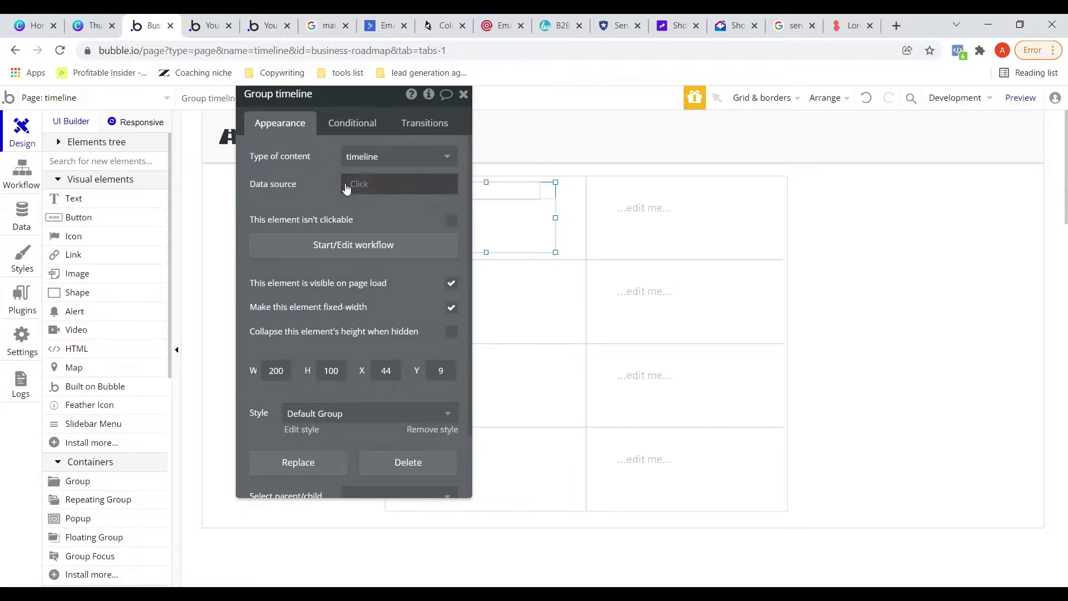
{"action": "left_click", "coordinate": [350, 184]}
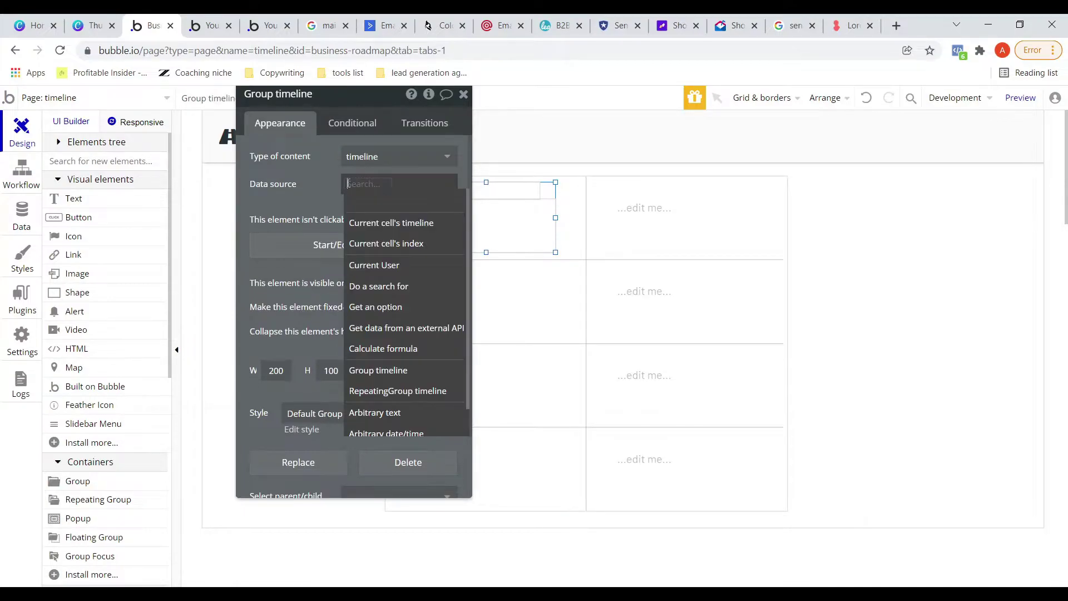
{"action": "left_click", "coordinate": [372, 224]}
{"action": "left_click", "coordinate": [464, 95]}
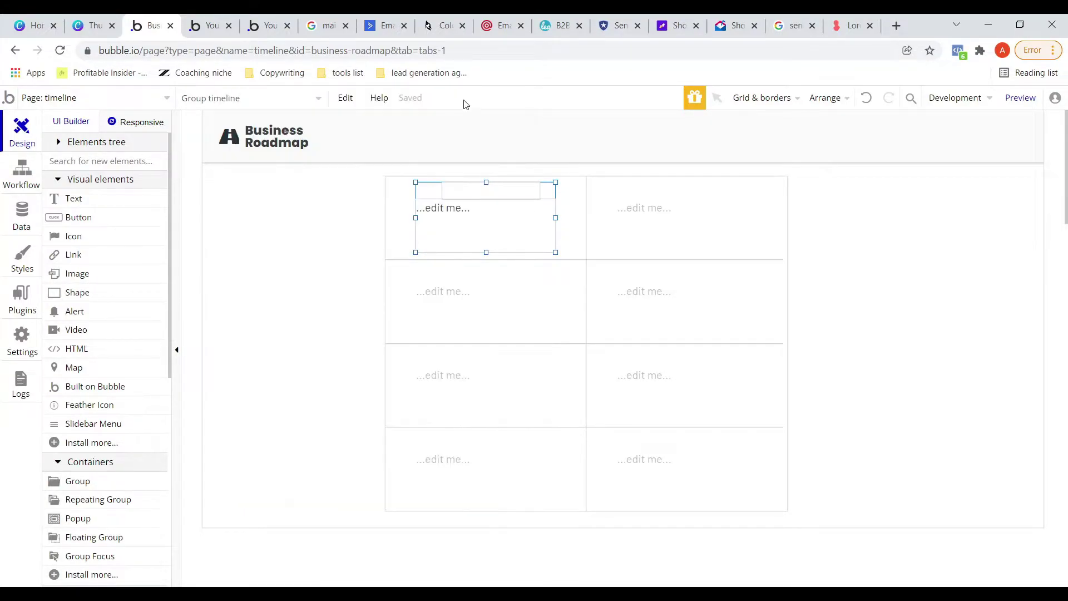
Step: Set the content of Text Event to the dynamic value Parent group's timeline's Event
{"action": "left_click", "coordinate": [466, 187]}
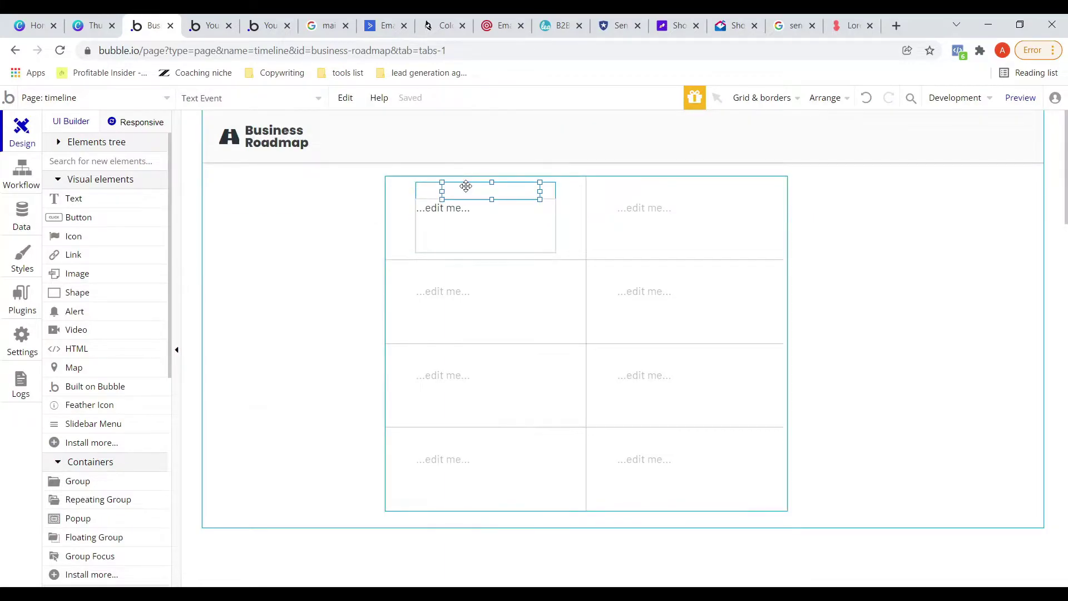
{"action": "left_click", "coordinate": [466, 187]}
{"action": "left_click", "coordinate": [269, 158]}
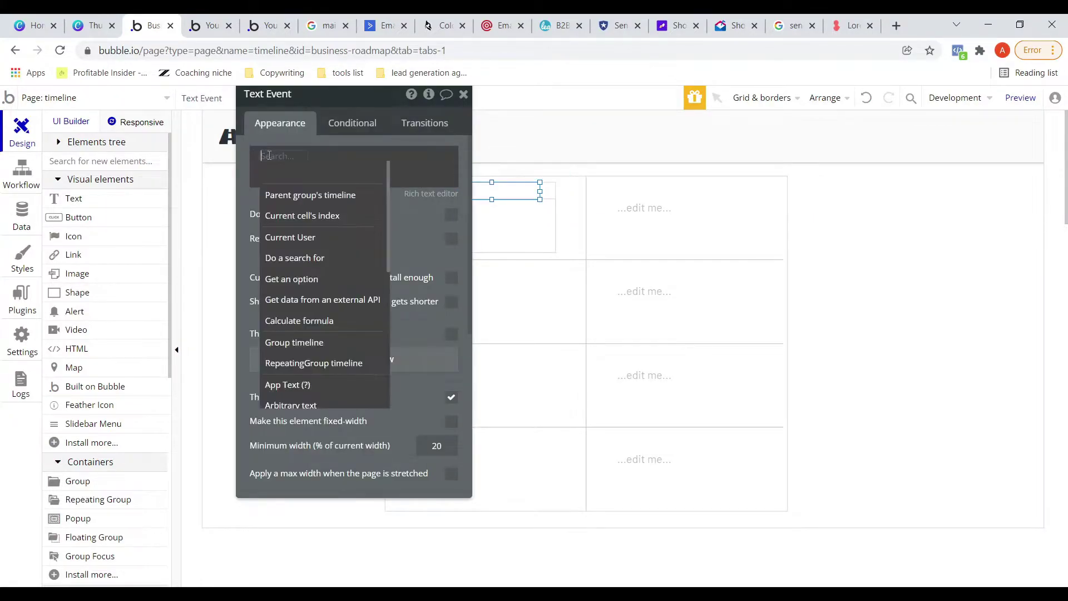
{"action": "left_click", "coordinate": [286, 195]}
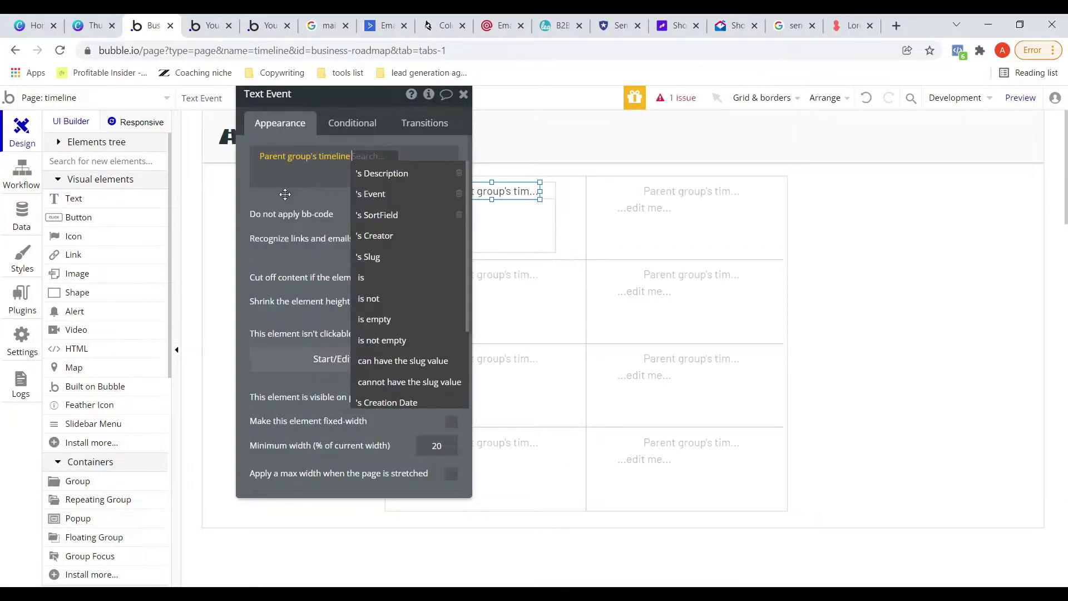
{"action": "left_click", "coordinate": [383, 196]}
{"action": "left_click", "coordinate": [464, 96]}
Step: Replace the placeholder of the text element below Text Event with the dynamic value Parent group's timeline's Description
{"action": "double_click", "coordinate": [465, 214]}
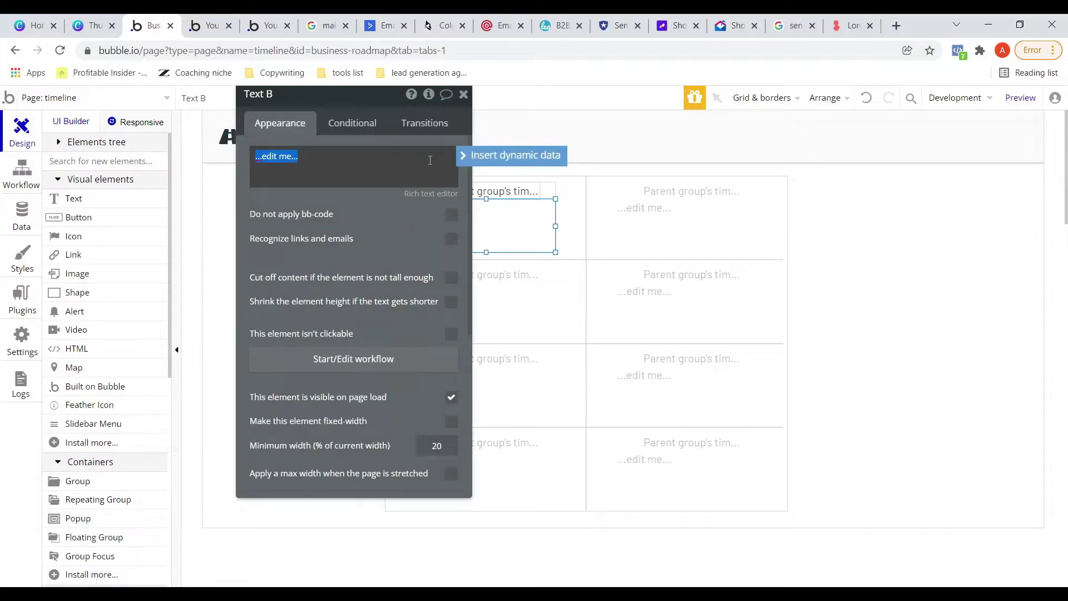
{"action": "left_click", "coordinate": [476, 155]}
{"action": "left_click", "coordinate": [341, 192]}
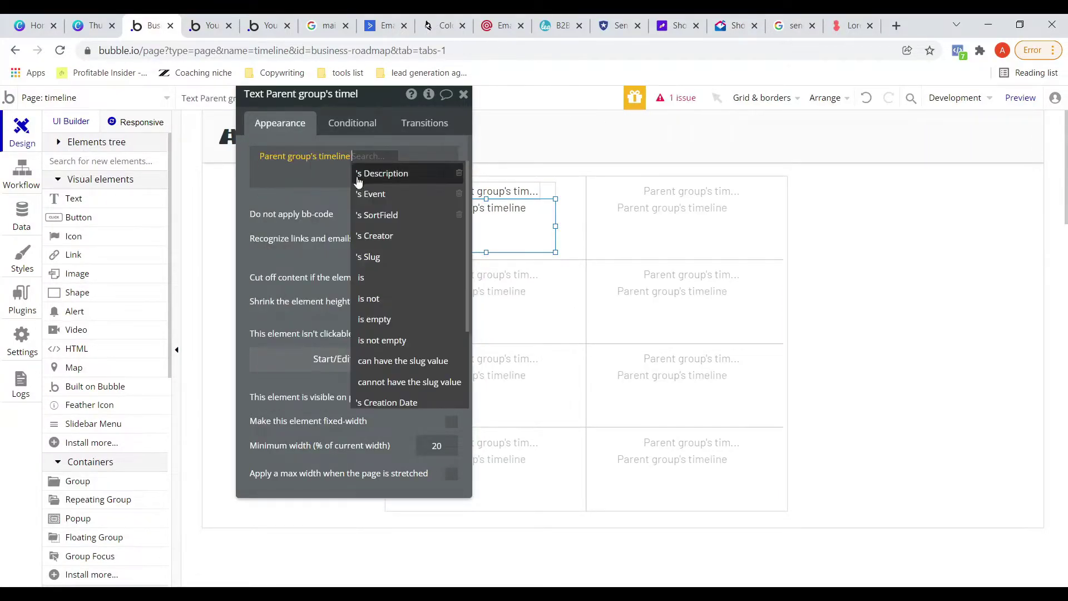
{"action": "left_click", "coordinate": [389, 173]}
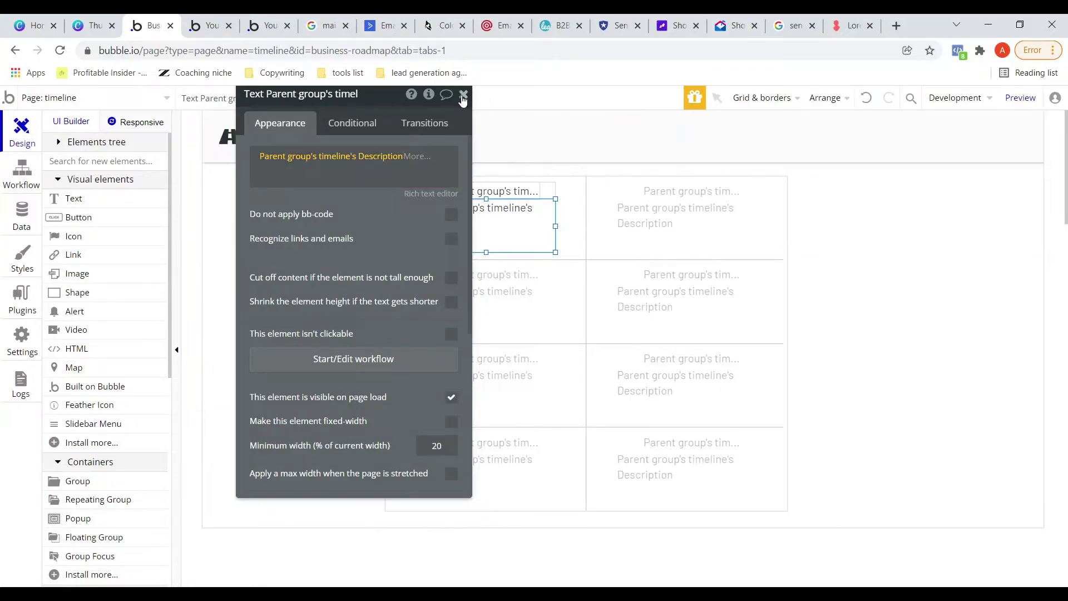
{"action": "left_click", "coordinate": [463, 95]}
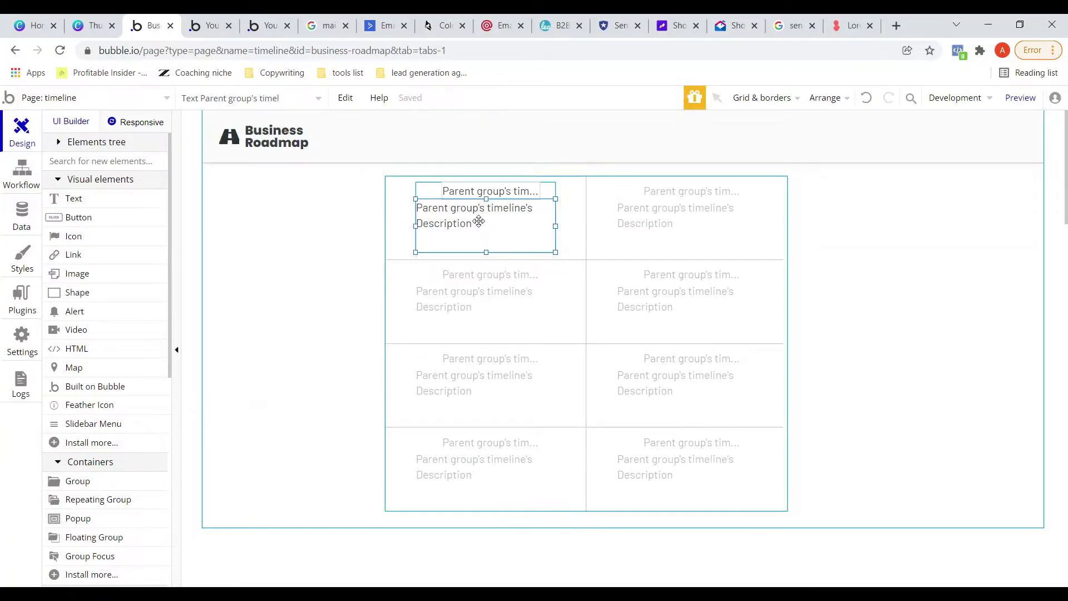
Step: Remove the Body Copy style from Text Event, then make its text bold and centre-aligned
{"action": "double_click", "coordinate": [477, 191]}
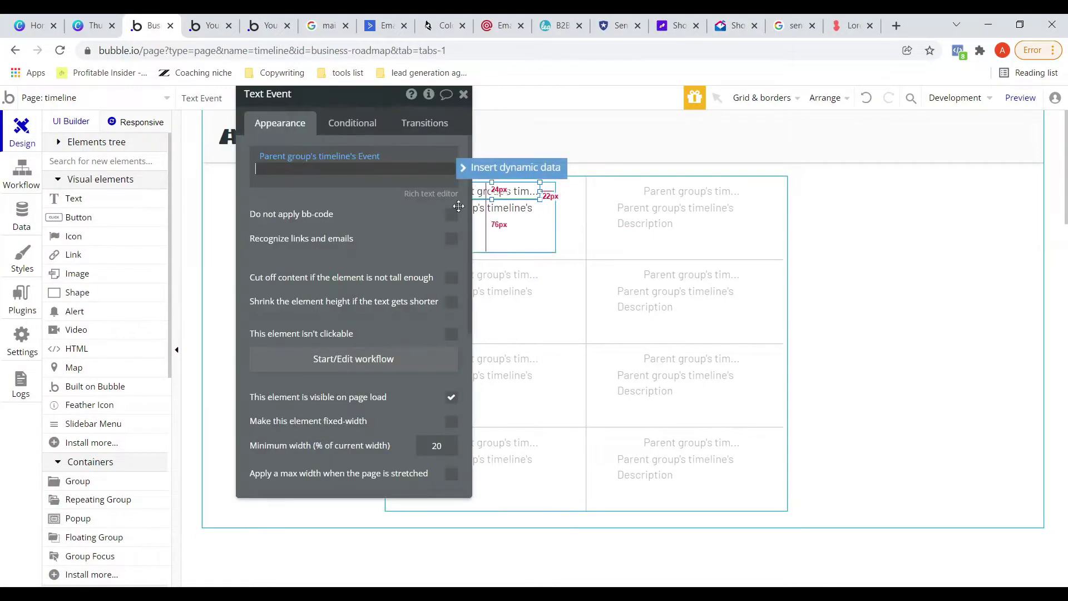
{"action": "scroll", "coordinate": [360, 293], "scroll_direction": "down", "scroll_amount": 5}
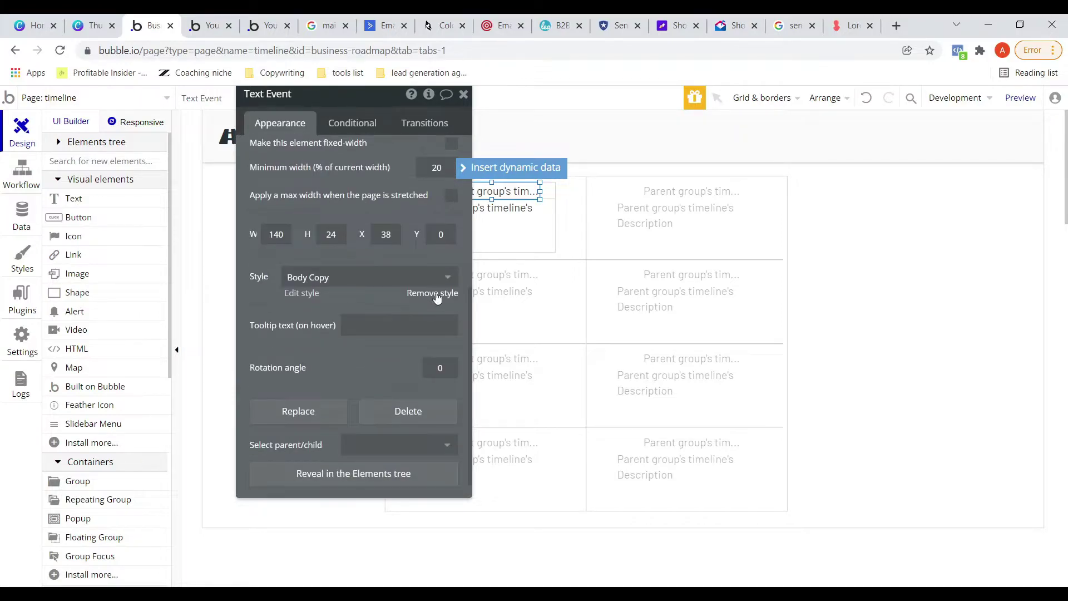
{"action": "left_click", "coordinate": [426, 293]}
{"action": "scroll", "coordinate": [294, 312], "scroll_direction": "down", "scroll_amount": 3}
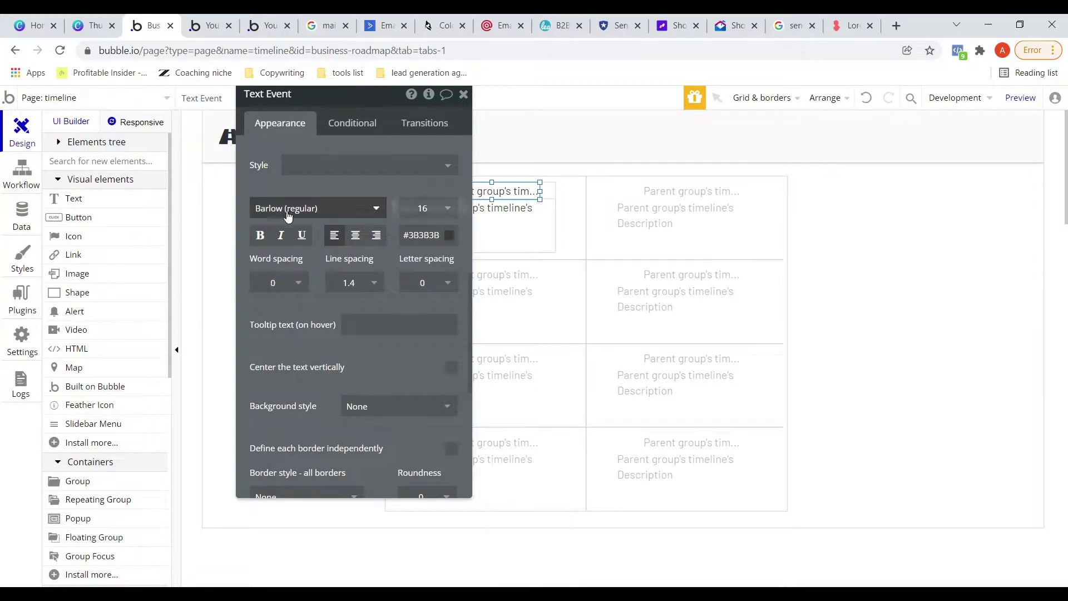
{"action": "left_click", "coordinate": [257, 238]}
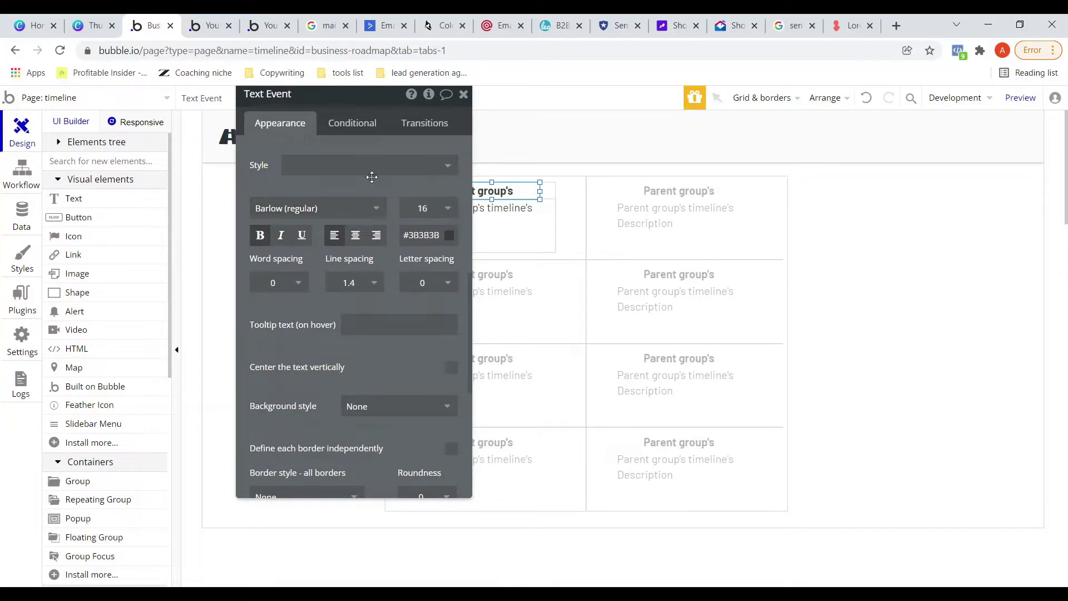
{"action": "left_click", "coordinate": [463, 95]}
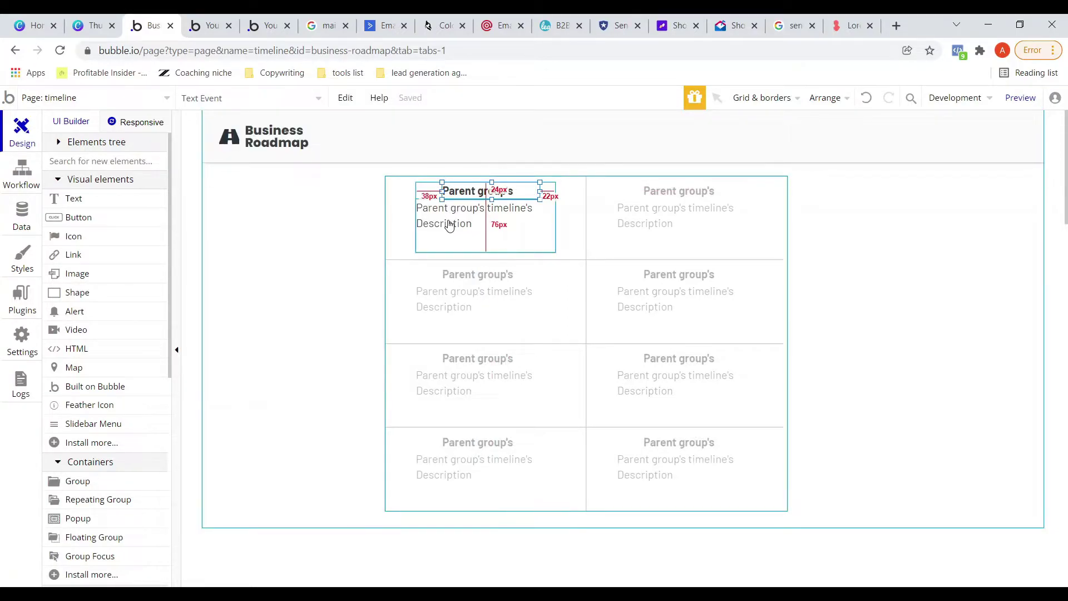
{"action": "double_click", "coordinate": [457, 190]}
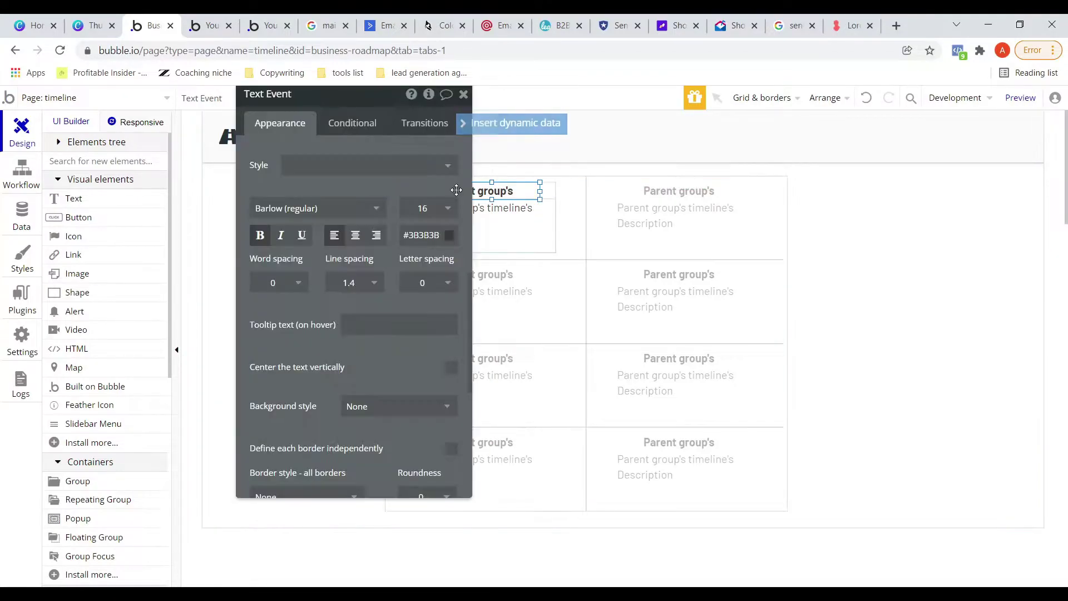
{"action": "left_click", "coordinate": [355, 235]}
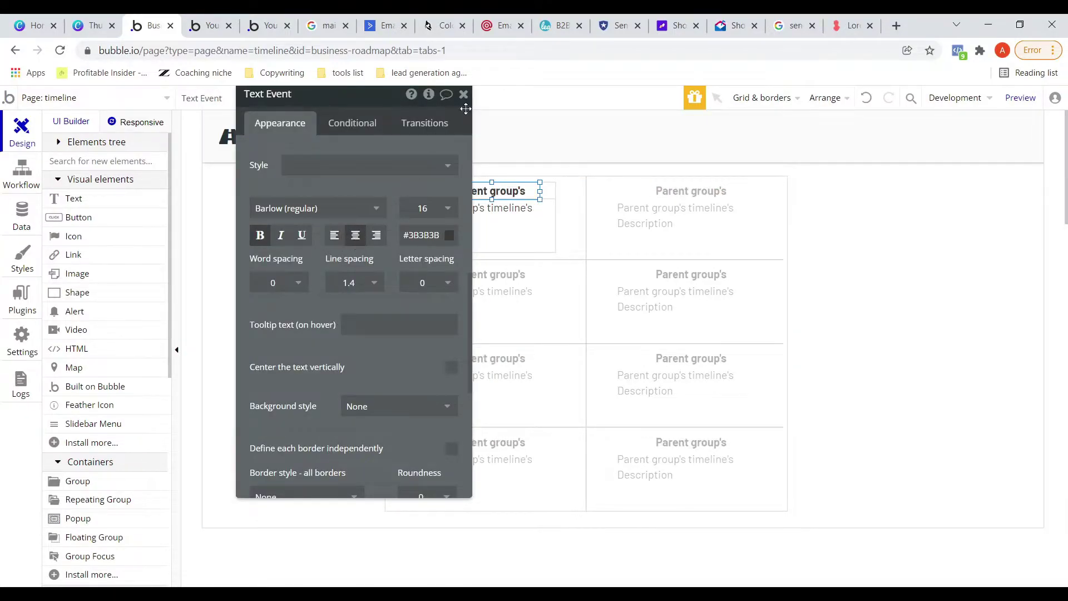
{"action": "left_click", "coordinate": [464, 94]}
Step: Remove the Body Copy style from the description text, then set its font size to 14 and centre-align it
{"action": "left_click", "coordinate": [469, 216]}
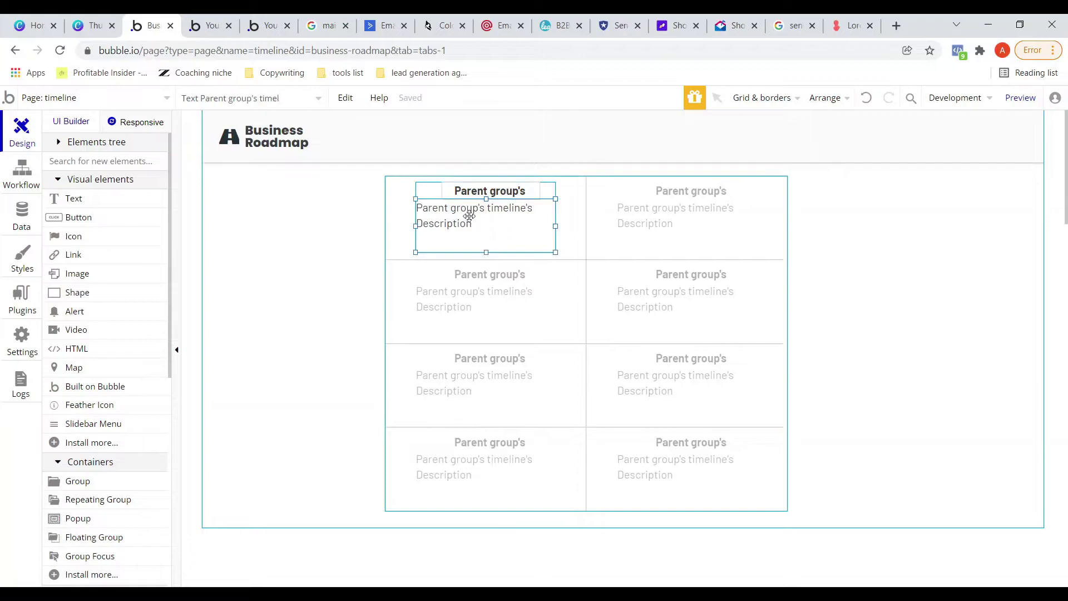
{"action": "double_click", "coordinate": [469, 216]}
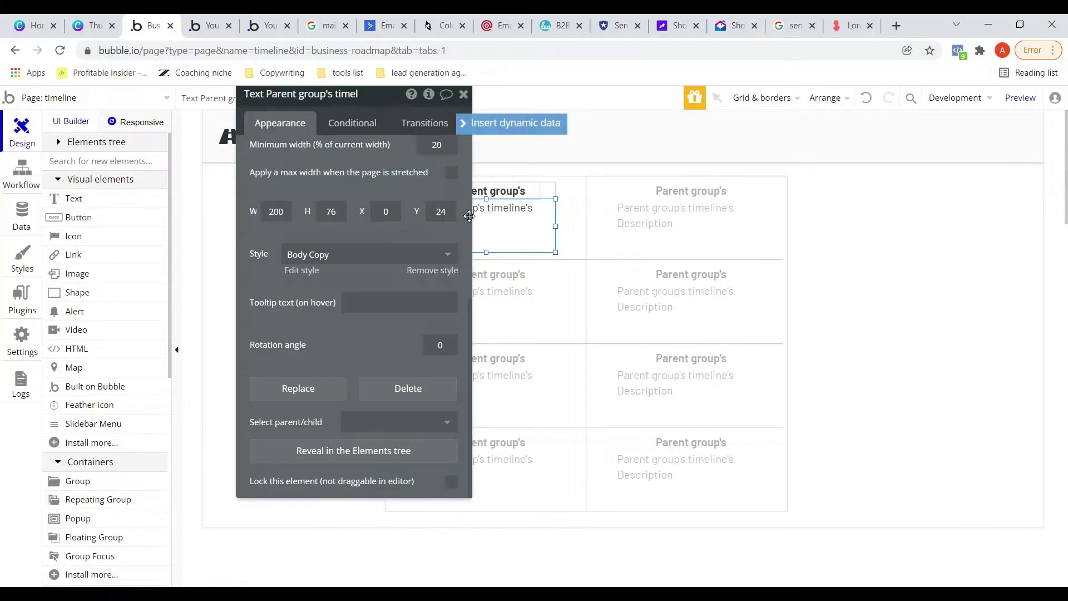
{"action": "left_click", "coordinate": [427, 271]}
{"action": "left_click", "coordinate": [422, 324]}
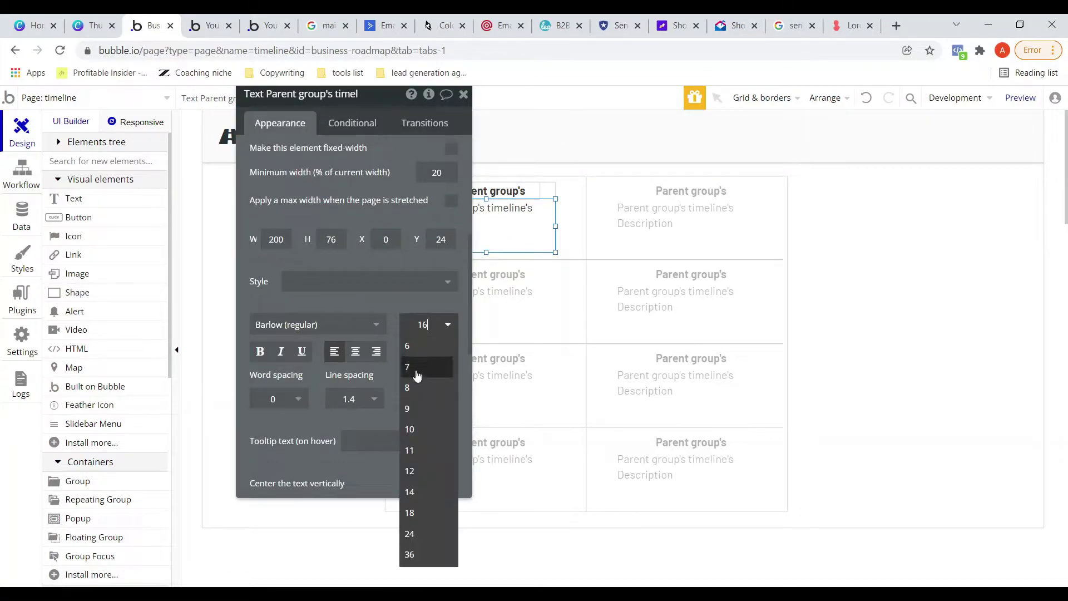
{"action": "left_click", "coordinate": [418, 492]}
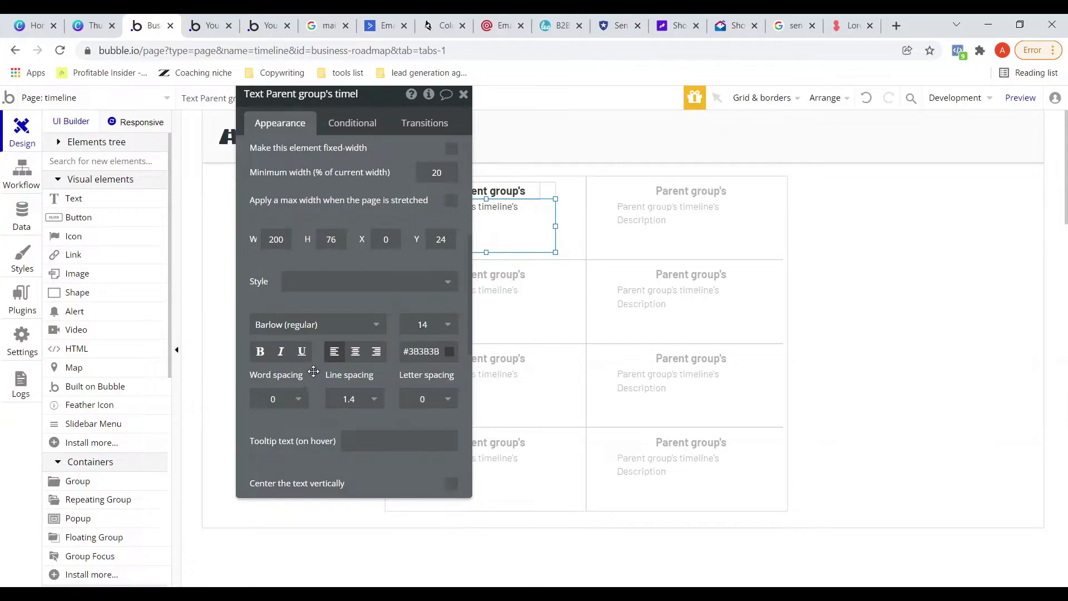
{"action": "left_click", "coordinate": [356, 353]}
{"action": "left_click", "coordinate": [464, 94]}
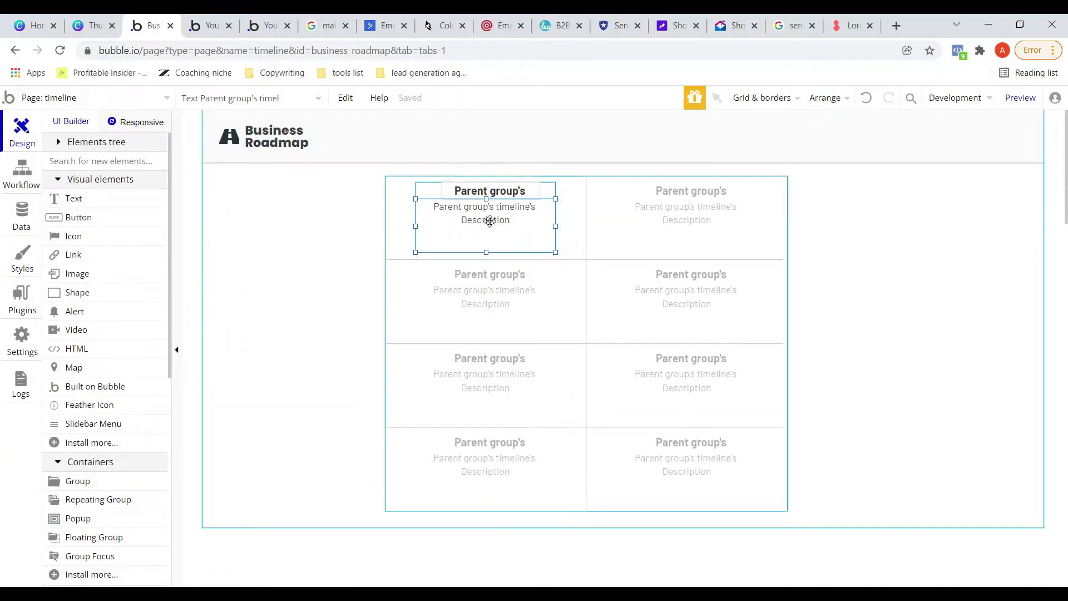
Step: Switch to the timeline page preview, refresh it to check the formatted events and descriptions, and return to the editor
{"action": "left_click", "coordinate": [202, 25]}
{"action": "left_click", "coordinate": [294, 103]}
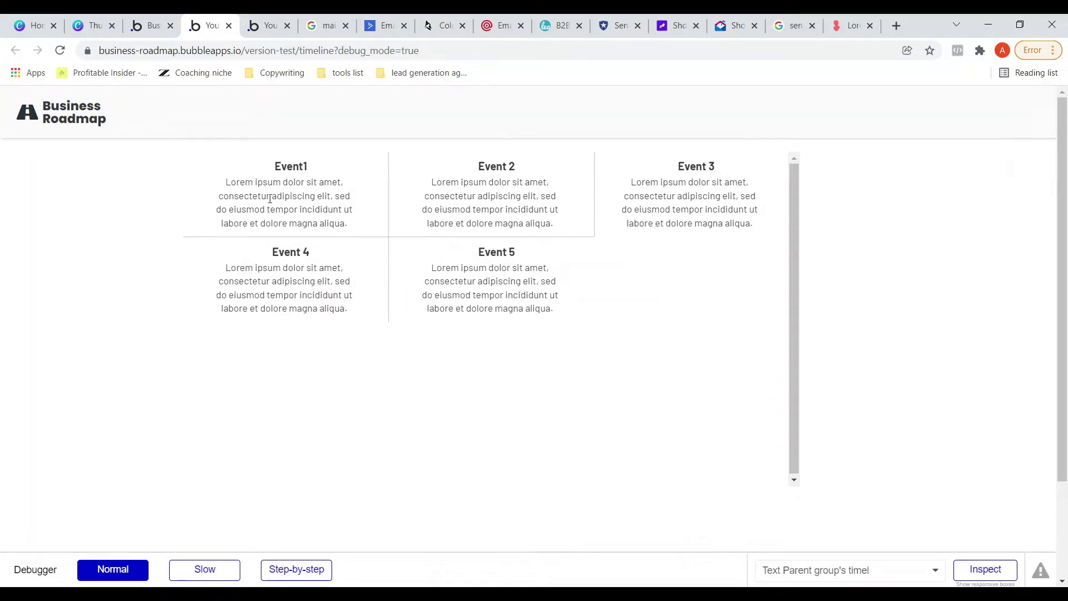
{"action": "left_click", "coordinate": [149, 28]}
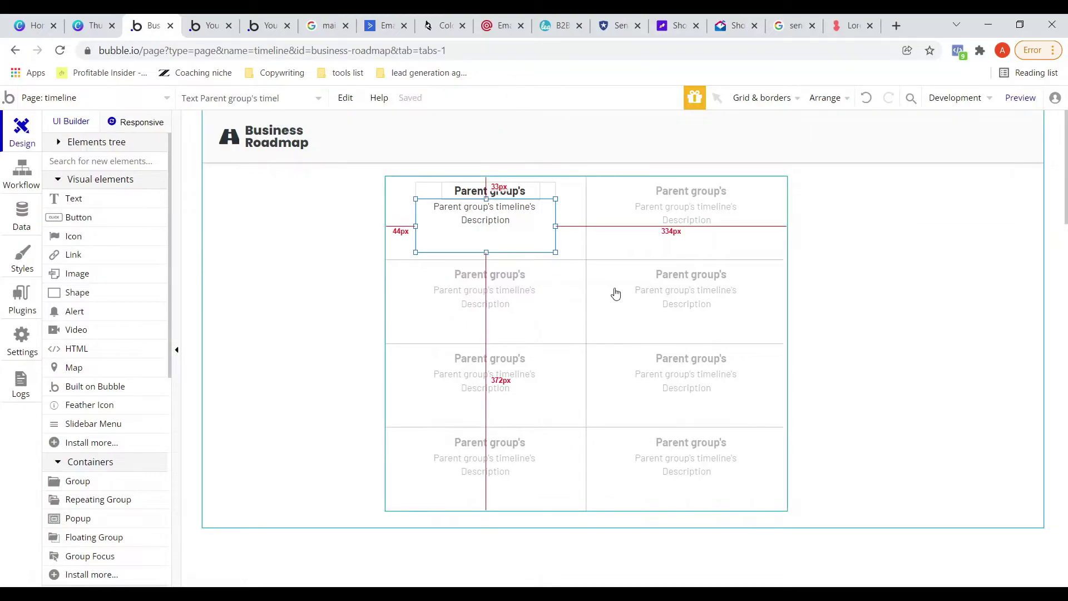
Step: Change the timeline repeating group's layout style to Full list
{"action": "double_click", "coordinate": [615, 290]}
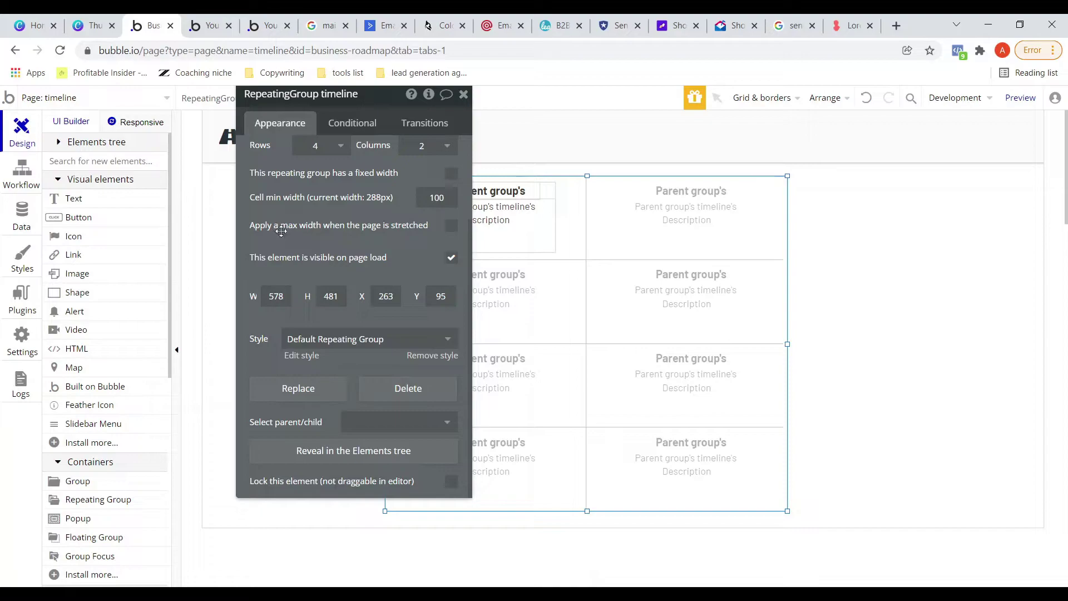
{"action": "scroll", "coordinate": [372, 250], "scroll_direction": "up", "scroll_amount": 2}
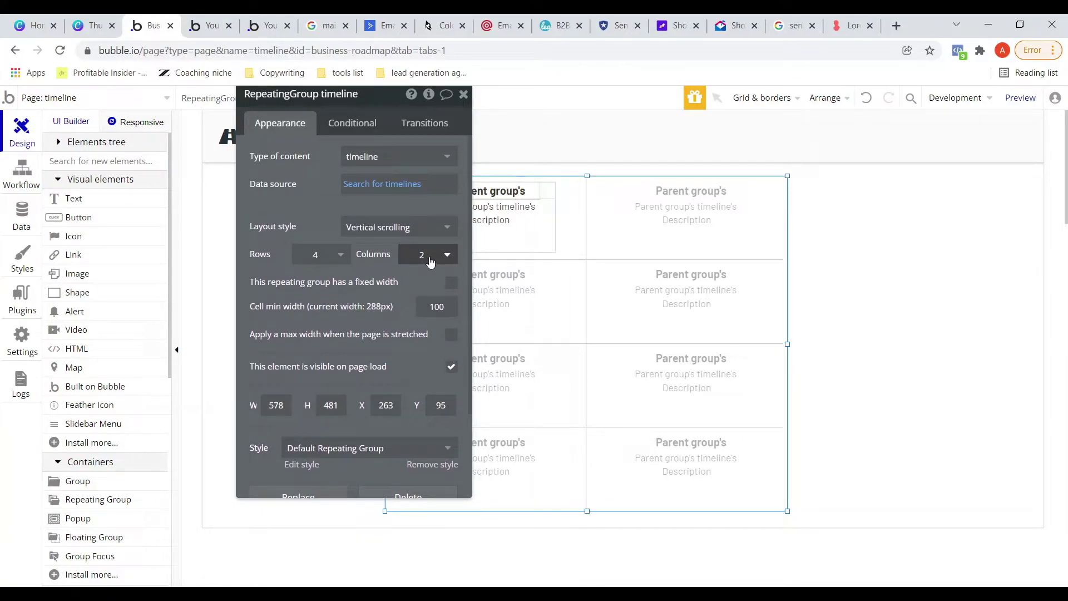
{"action": "left_click", "coordinate": [430, 236]}
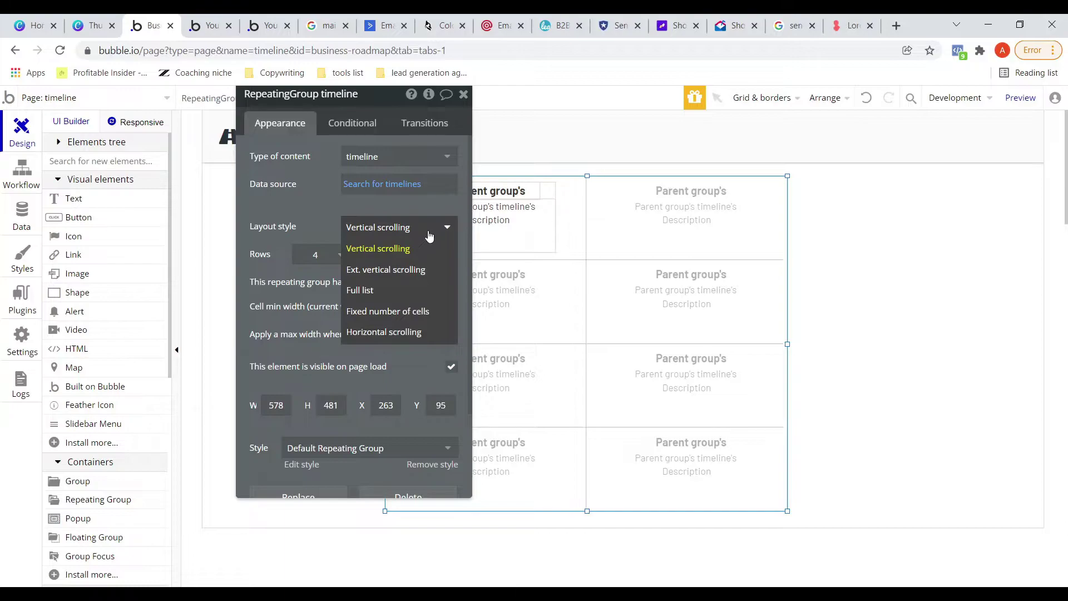
{"action": "left_click", "coordinate": [361, 295]}
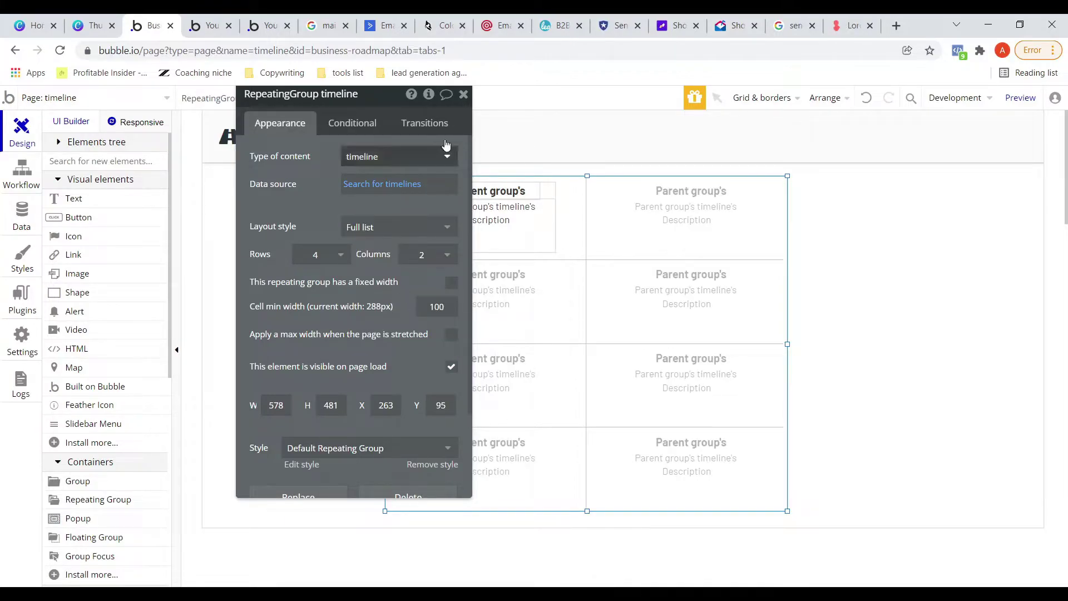
{"action": "left_click", "coordinate": [463, 94]}
Step: Refresh the timeline preview to check the Full list layout, and return to the editor
{"action": "left_click", "coordinate": [203, 29]}
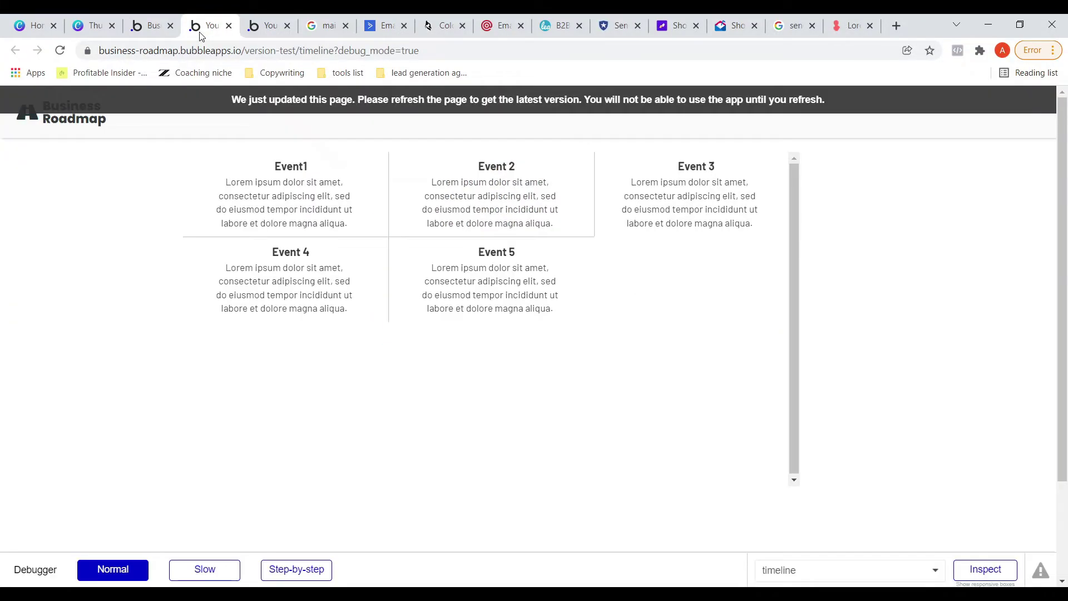
{"action": "left_click", "coordinate": [291, 108]}
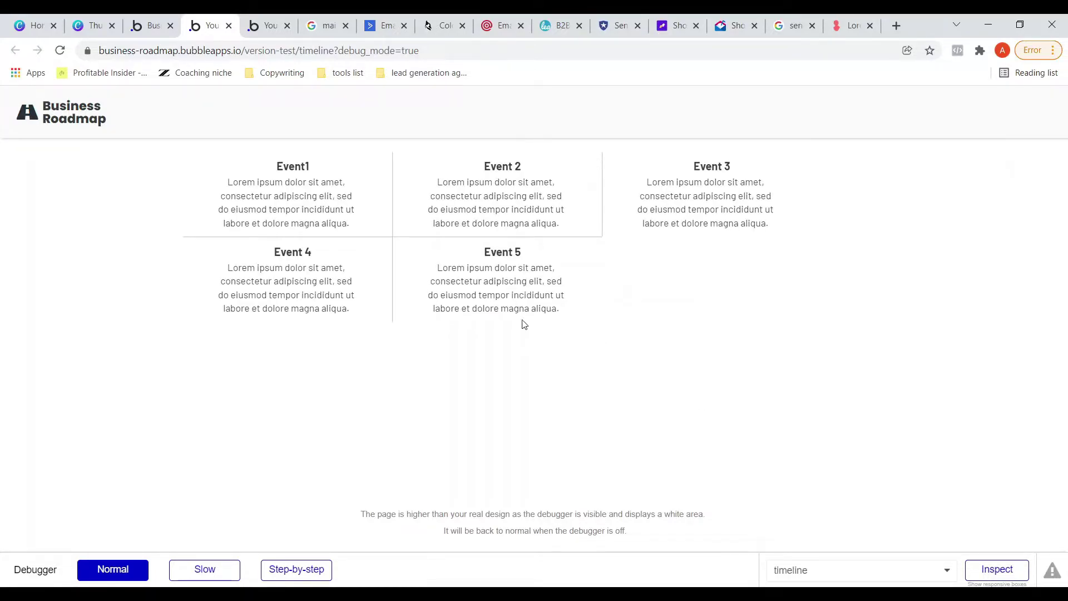
{"action": "left_click", "coordinate": [140, 32]}
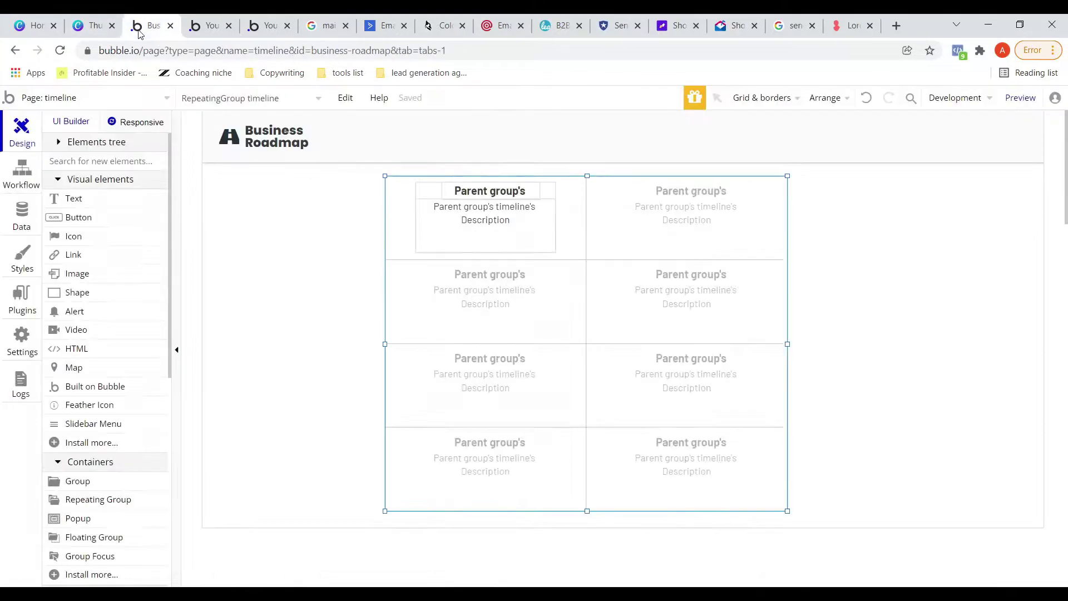
Step: Give the timeline repeating group a fixed width
{"action": "double_click", "coordinate": [567, 233]}
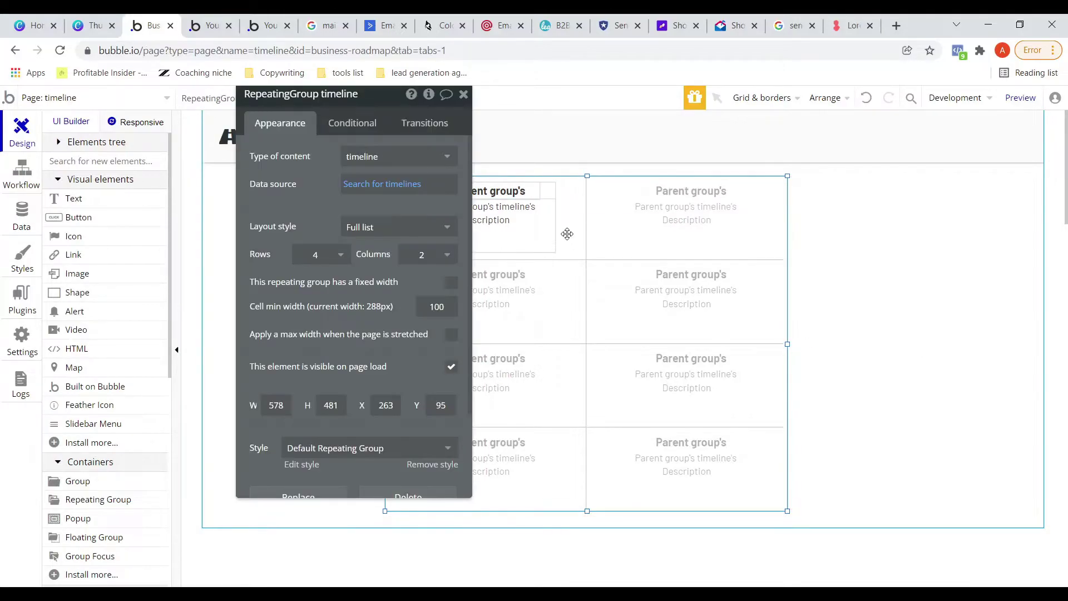
{"action": "scroll", "coordinate": [377, 330], "scroll_direction": "down", "scroll_amount": 2}
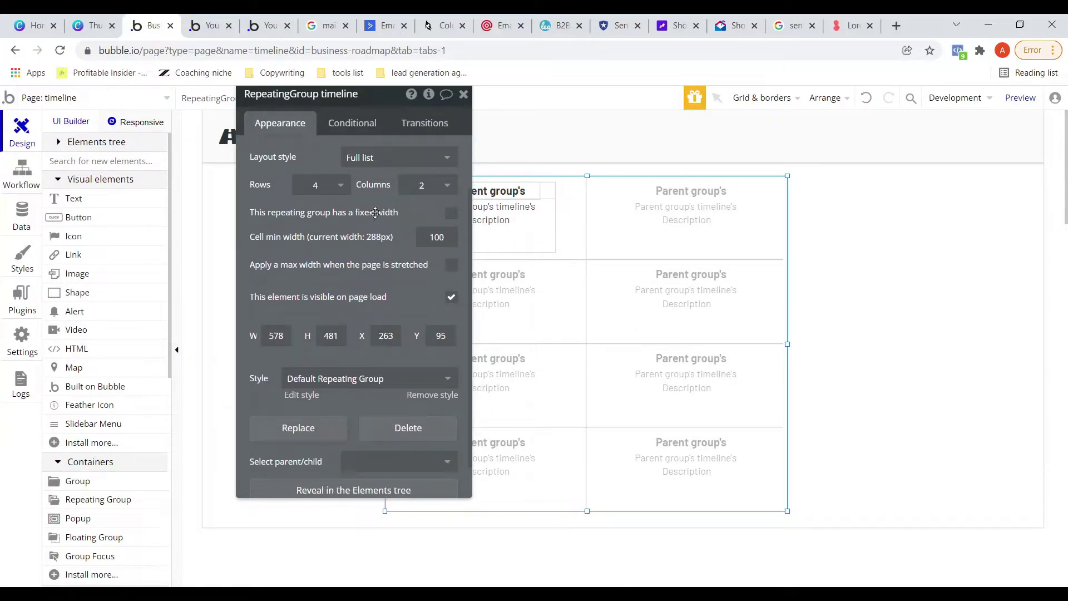
{"action": "left_click", "coordinate": [452, 215]}
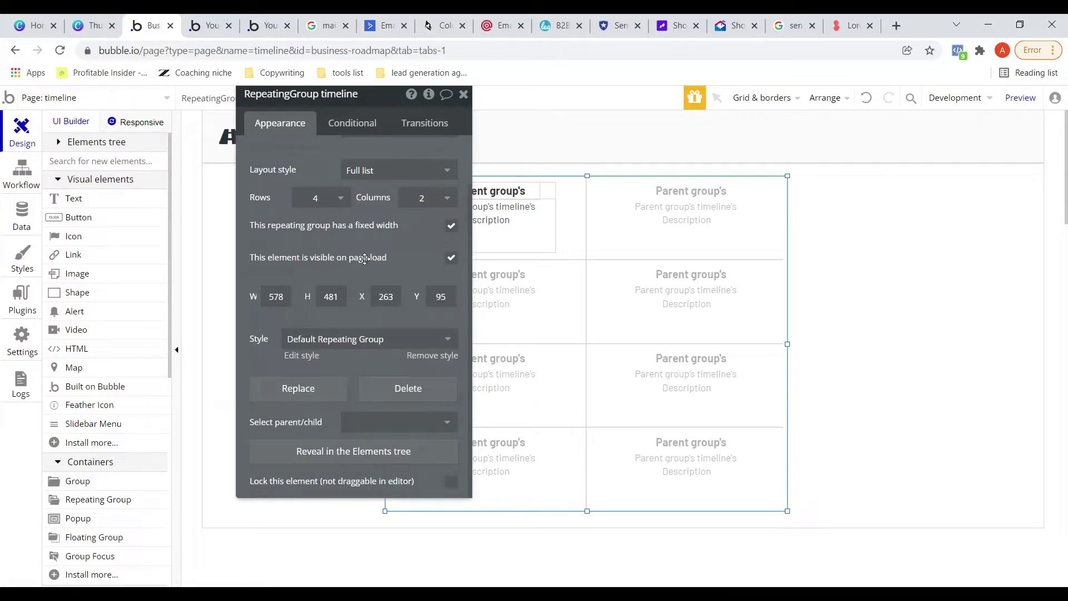
{"action": "left_click", "coordinate": [464, 94]}
Step: Reload the timeline preview, check the order of the events across columns and rows, and return to the editor
{"action": "left_click", "coordinate": [222, 28]}
{"action": "key", "text": "F5"}
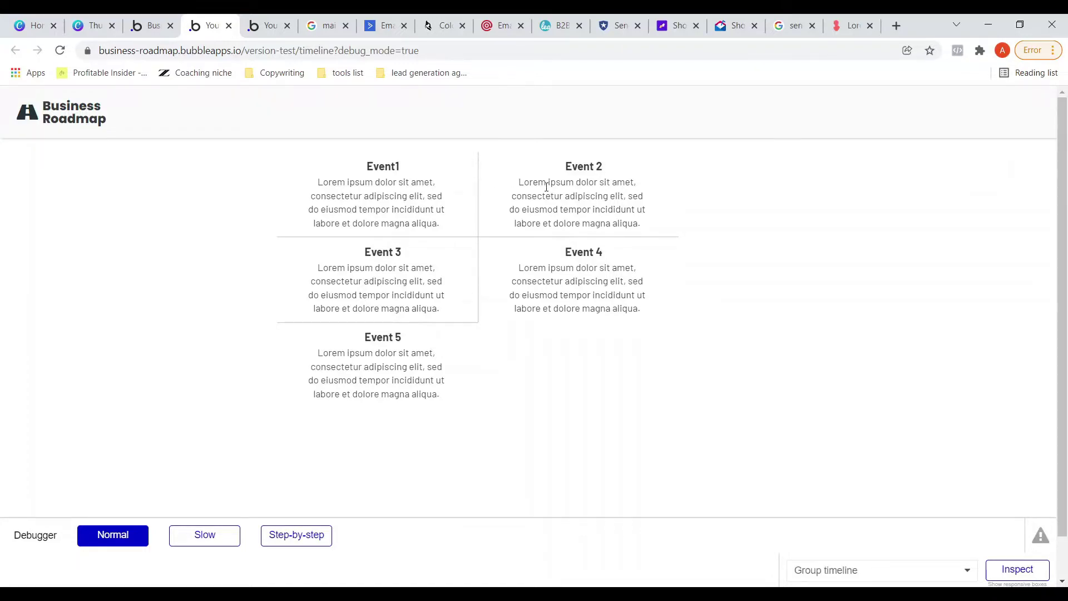
{"action": "left_click_drag", "start_coordinate": [572, 166], "coordinate": [598, 166]}
{"action": "left_click_drag", "start_coordinate": [384, 252], "coordinate": [405, 260]}
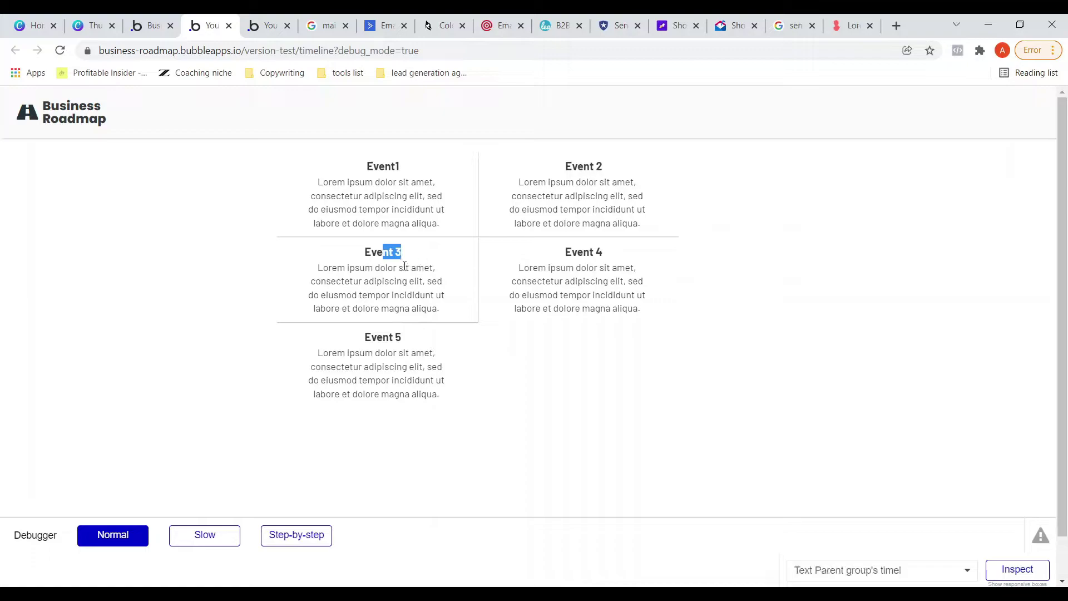
{"action": "left_click_drag", "start_coordinate": [528, 281], "coordinate": [551, 283]}
{"action": "left_click", "coordinate": [412, 339]}
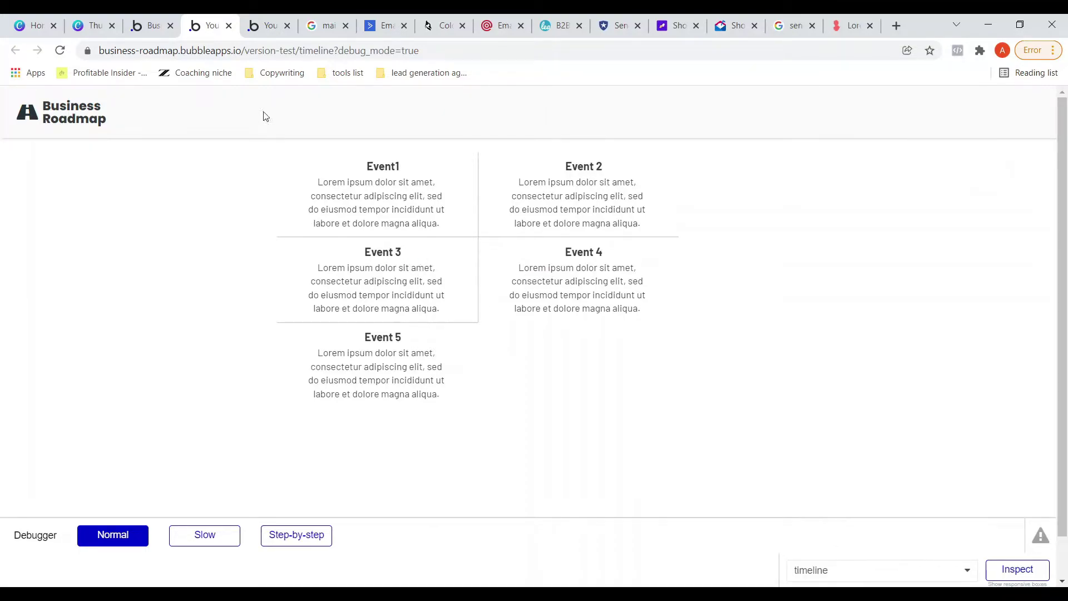
{"action": "left_click", "coordinate": [145, 28]}
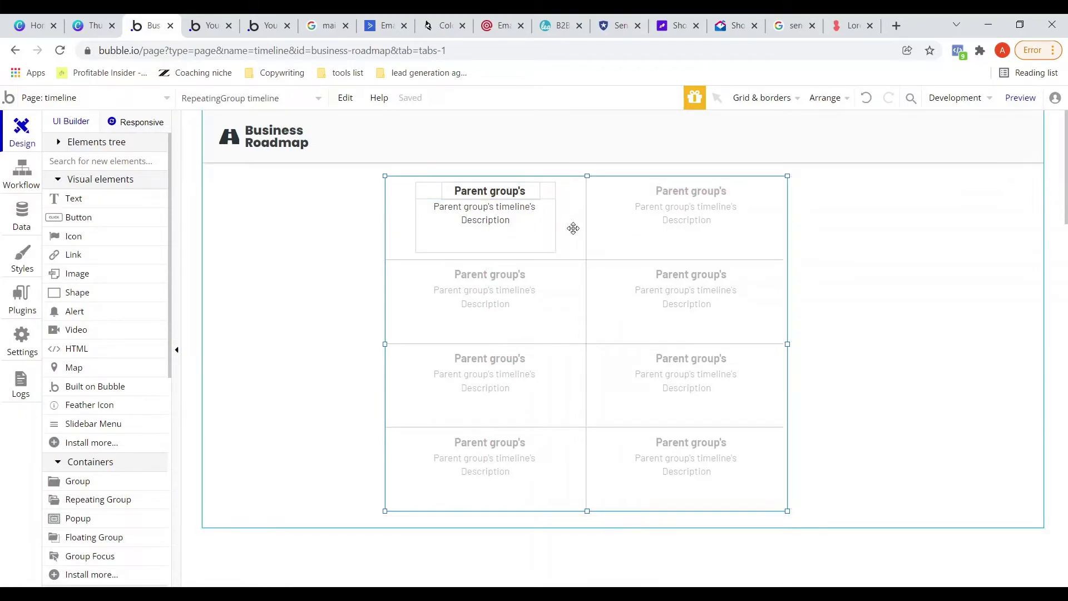
Step: Remove the predefined style from the timeline group inside the repeating group's first cell
{"action": "double_click", "coordinate": [531, 247]}
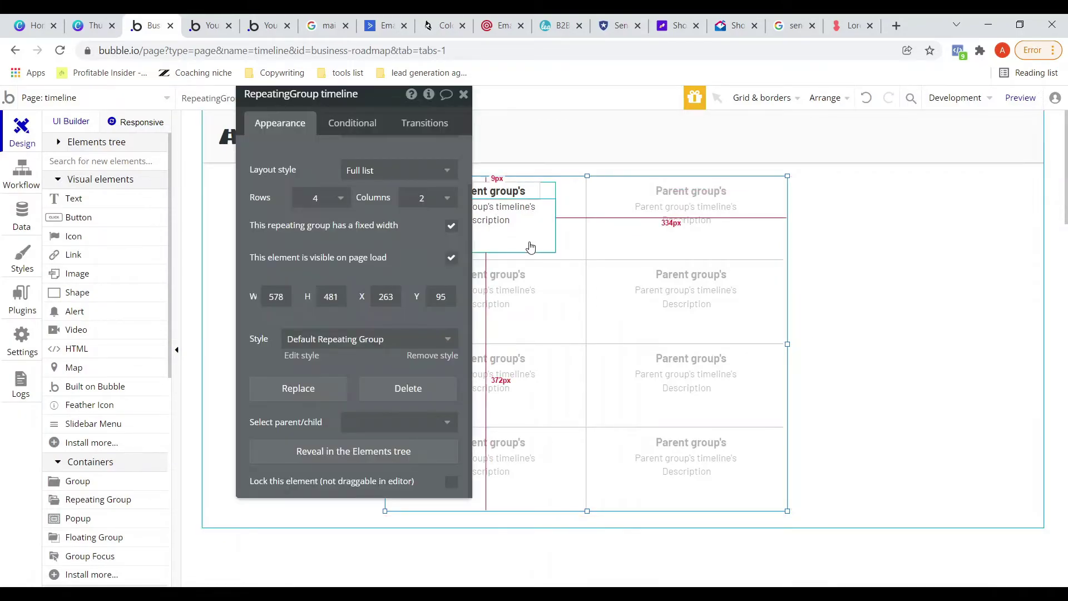
{"action": "left_click", "coordinate": [464, 94]}
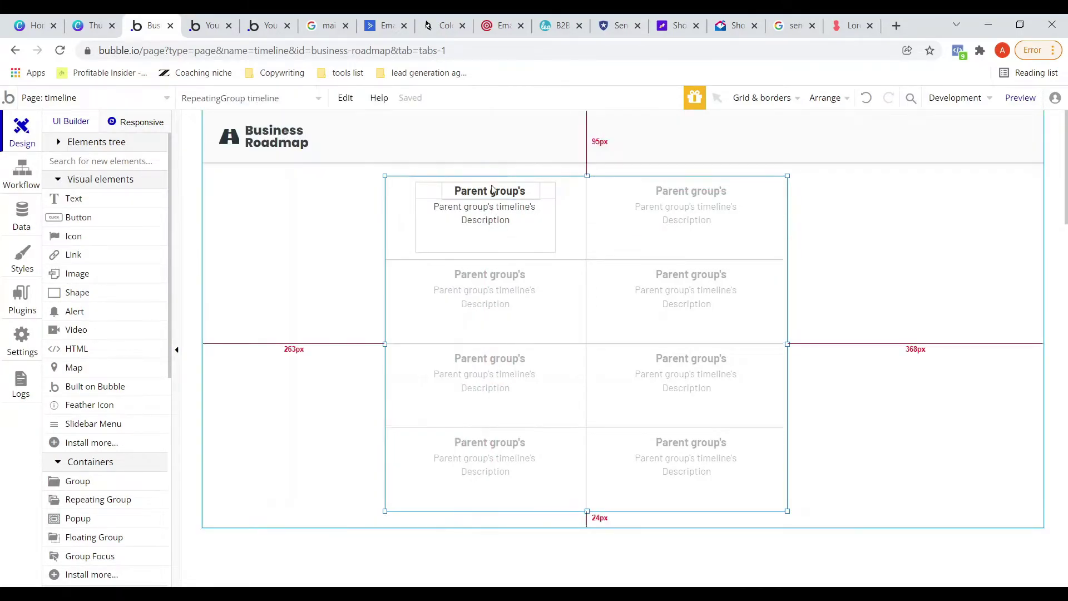
{"action": "double_click", "coordinate": [552, 194]}
{"action": "scroll", "coordinate": [331, 348], "scroll_direction": "down", "scroll_amount": 1}
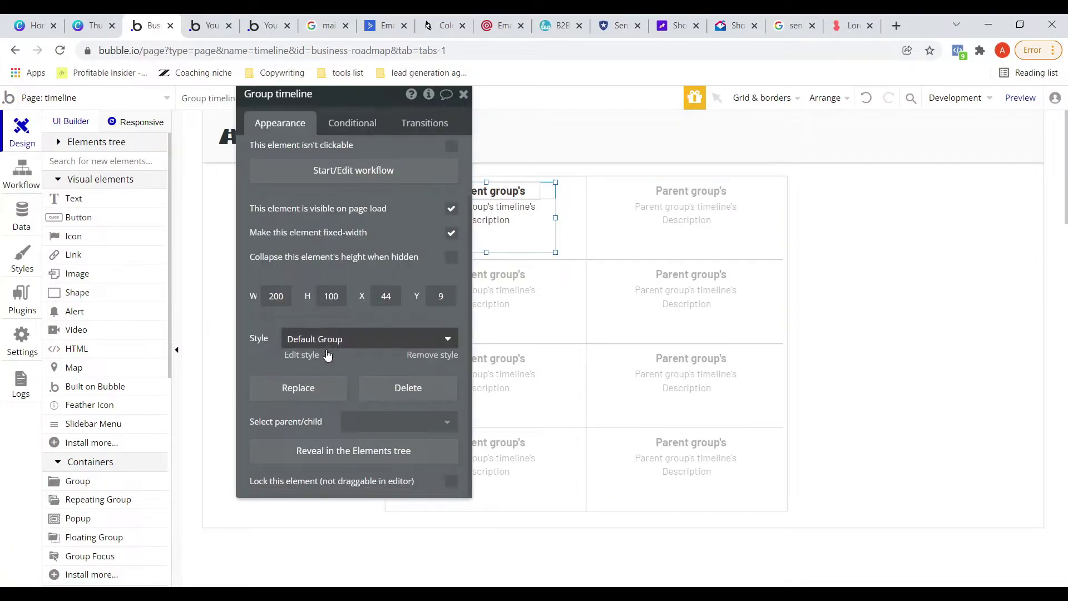
{"action": "left_click", "coordinate": [412, 355]}
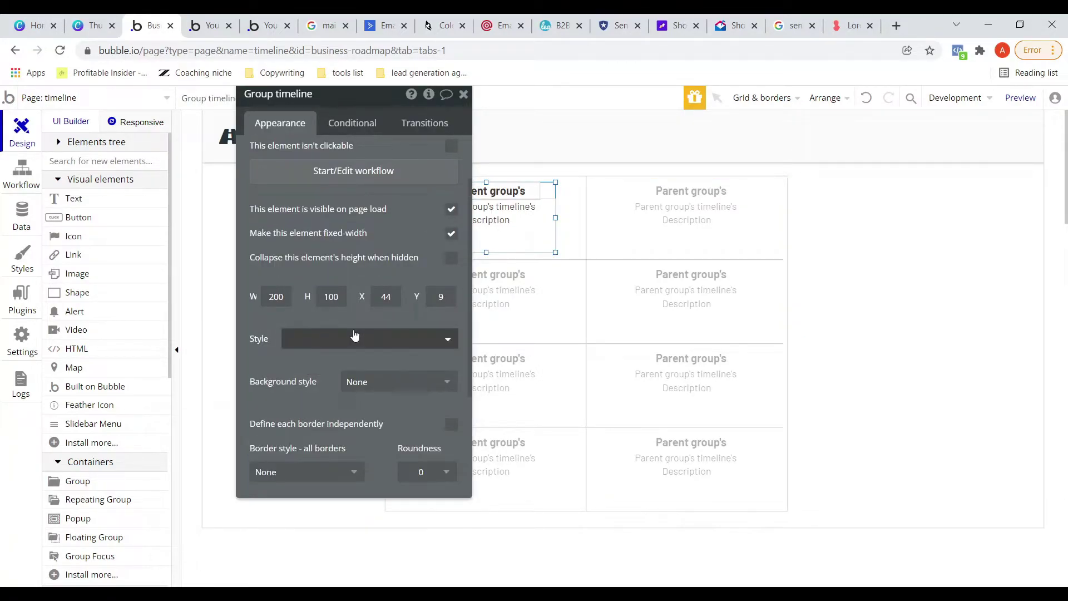
Step: Give the timeline group an Outset shadow, check the cards in the page preview, and return to the editor
{"action": "scroll", "coordinate": [354, 334], "scroll_direction": "down", "scroll_amount": 3}
{"action": "left_click", "coordinate": [357, 214]}
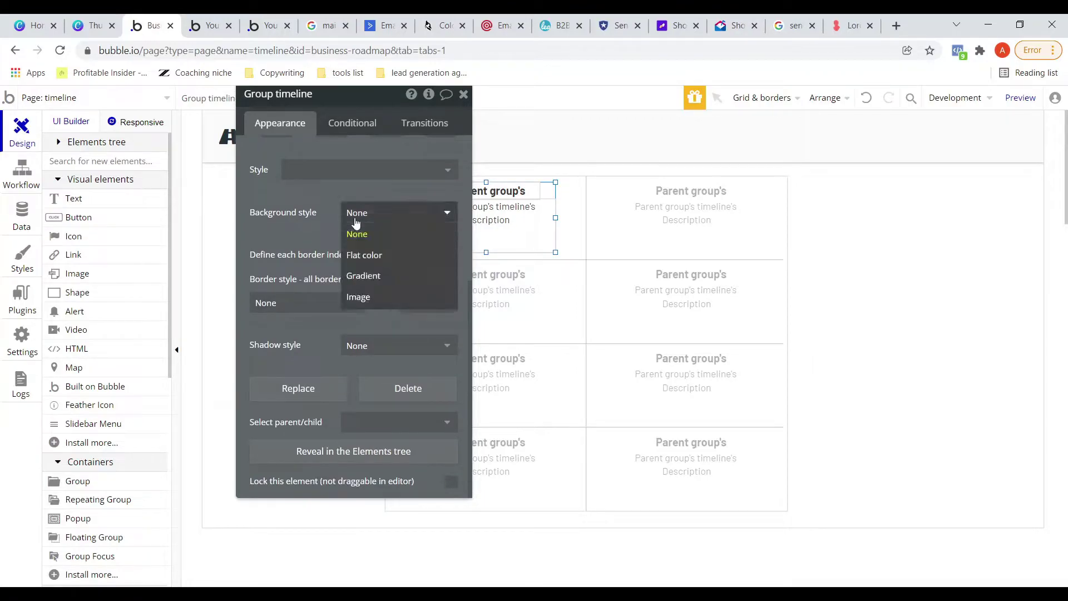
{"action": "left_click", "coordinate": [294, 235]}
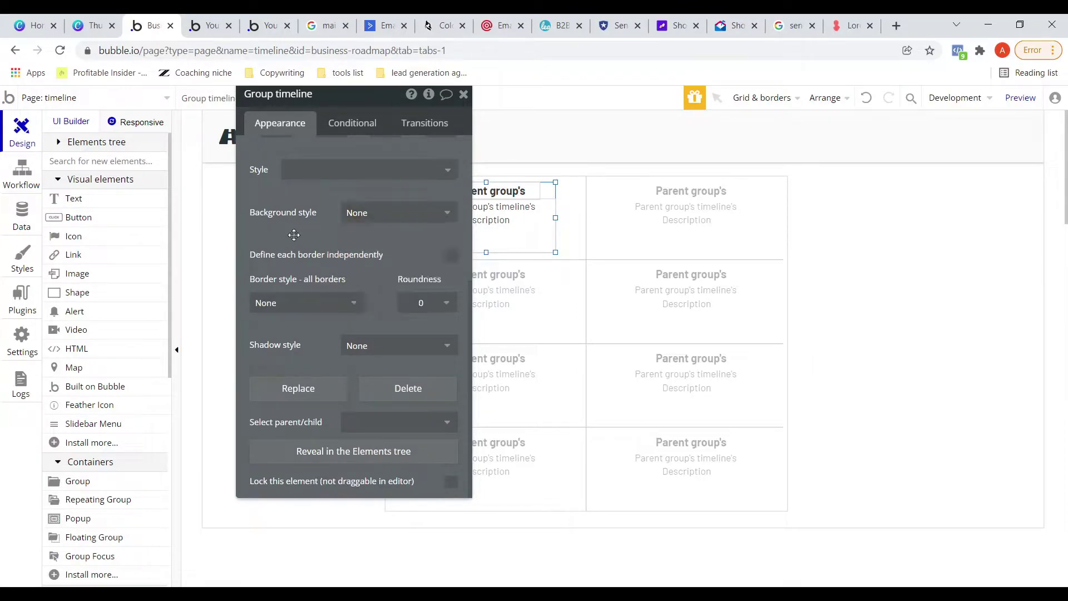
{"action": "left_click", "coordinate": [342, 345]}
{"action": "left_click", "coordinate": [350, 380]}
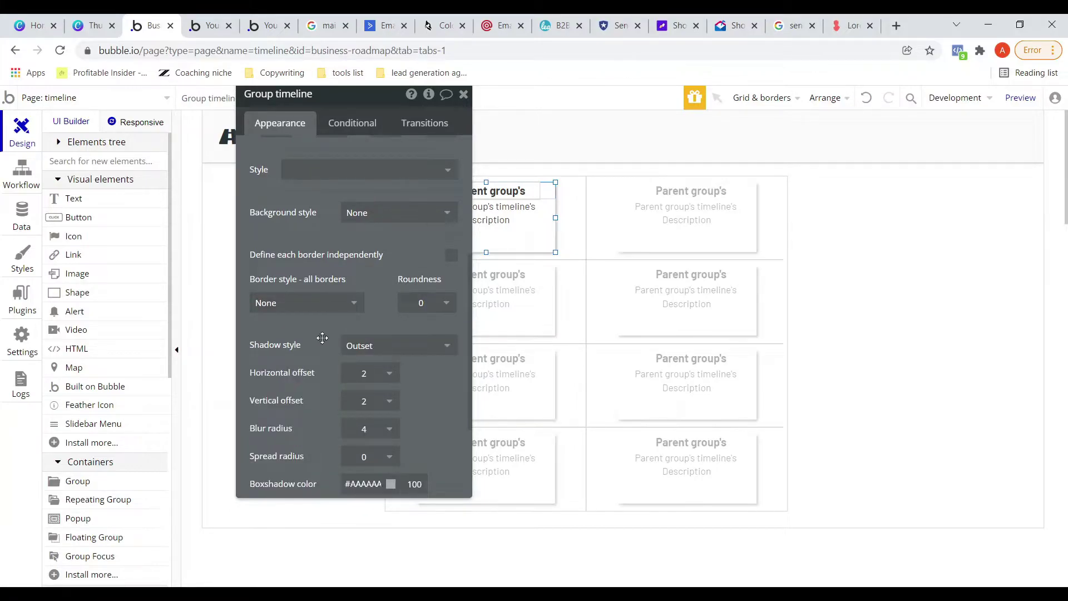
{"action": "scroll", "coordinate": [326, 345], "scroll_direction": "down", "scroll_amount": 3}
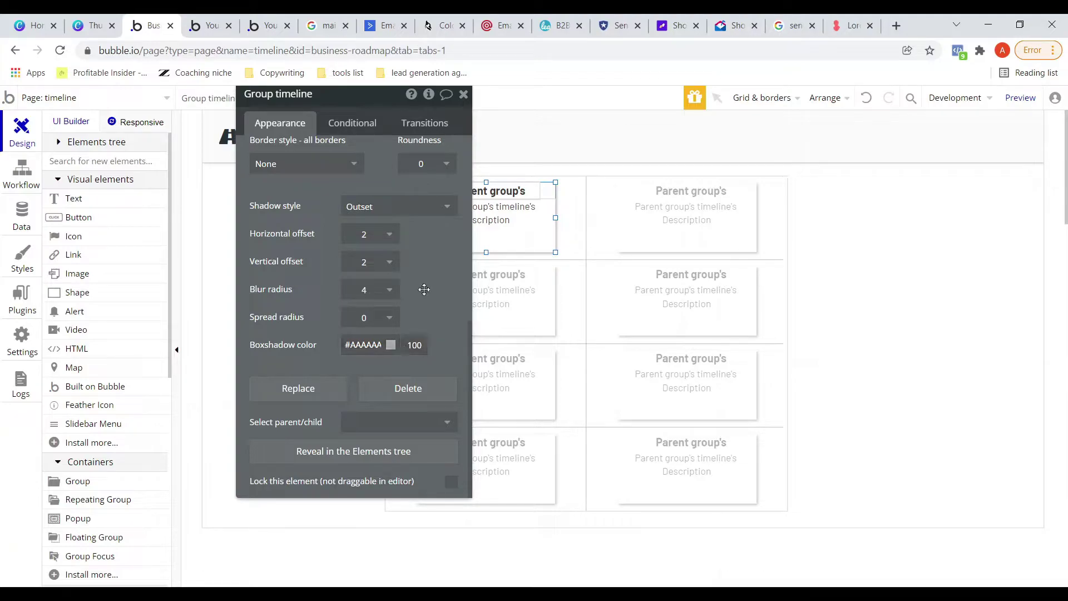
{"action": "left_click", "coordinate": [464, 94]}
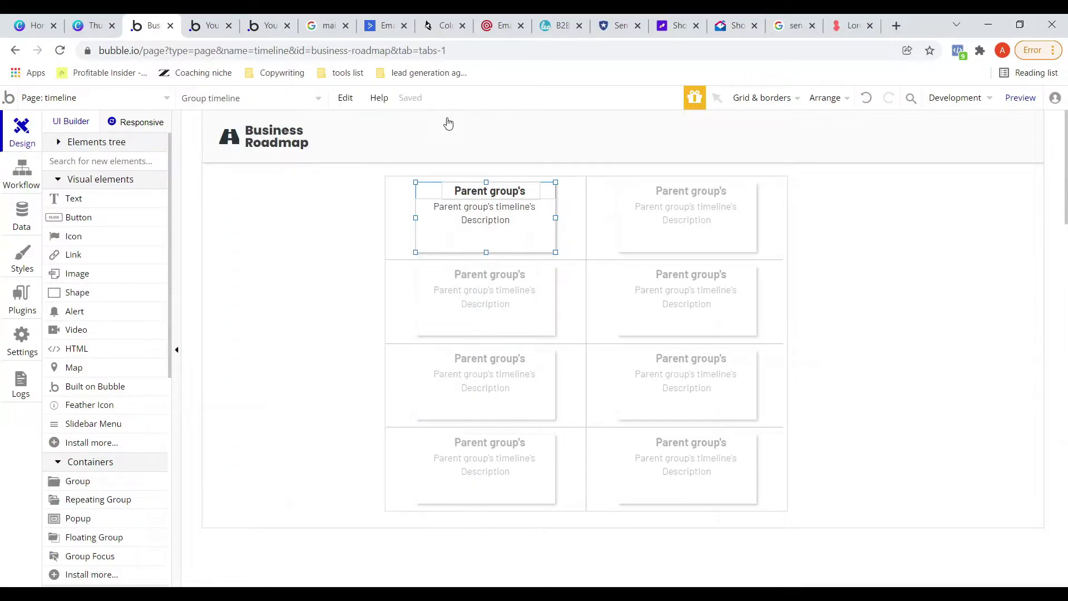
{"action": "left_click", "coordinate": [211, 27]}
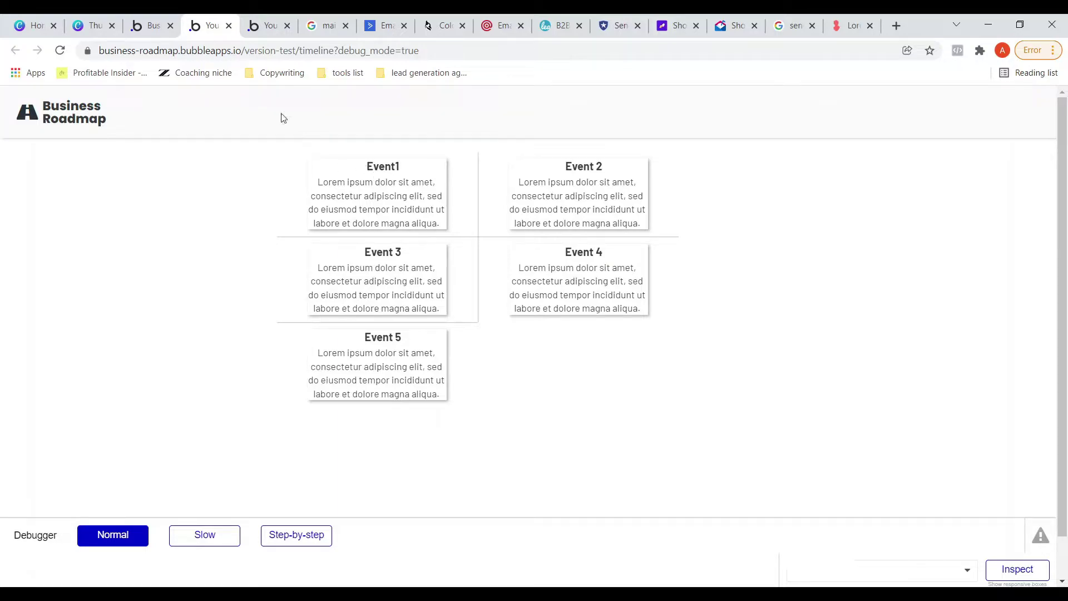
{"action": "left_click", "coordinate": [151, 26]}
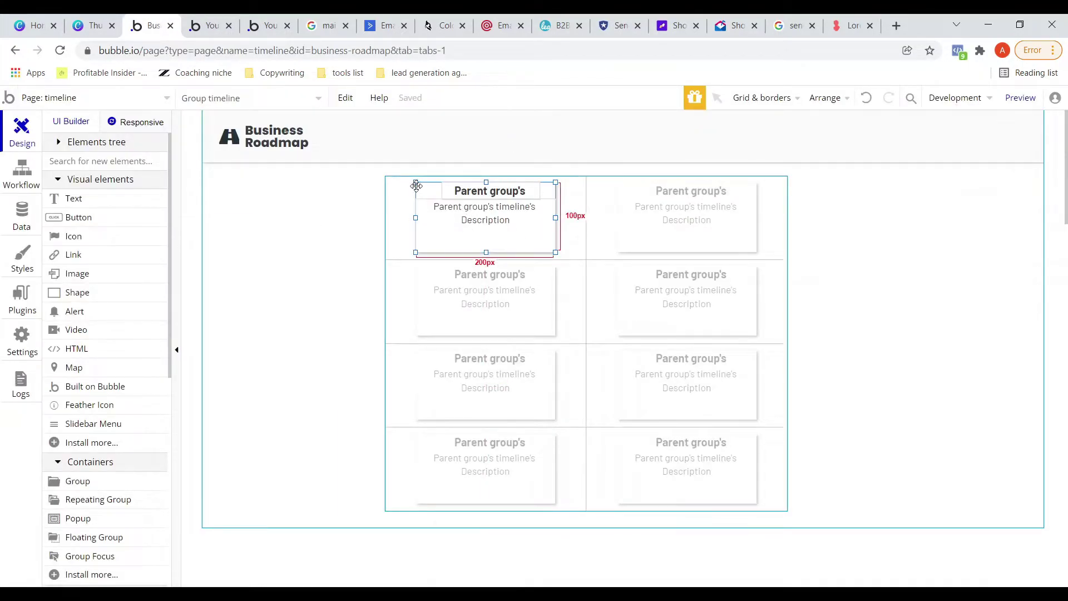
Step: Draw a thin vertical shape beside the first card, about 34 px from the repeating group's left edge and 10 px from its top
{"action": "left_click", "coordinate": [419, 217]}
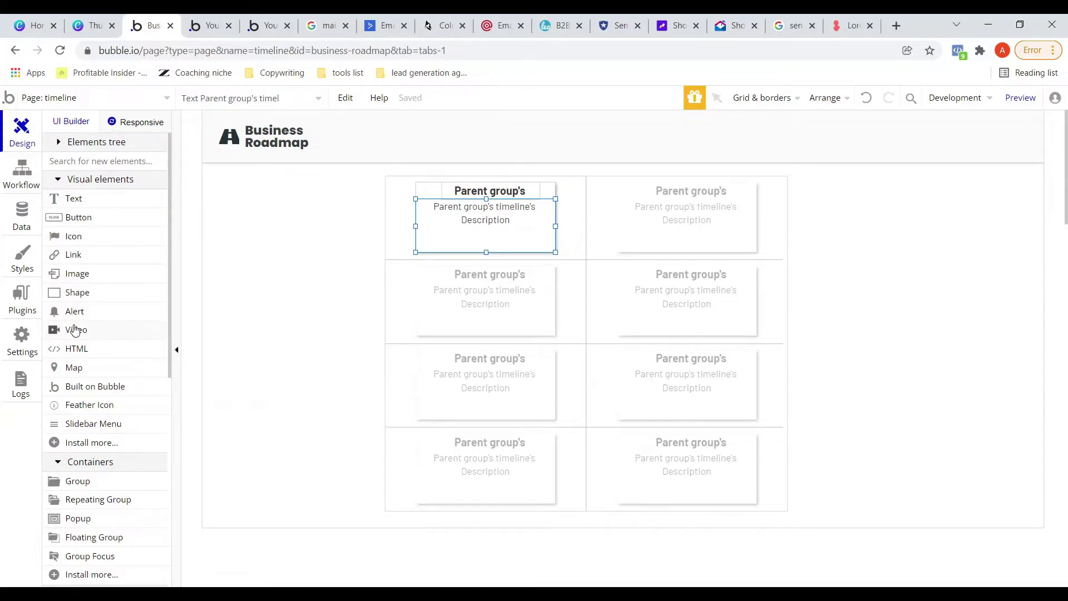
{"action": "left_click", "coordinate": [77, 293]}
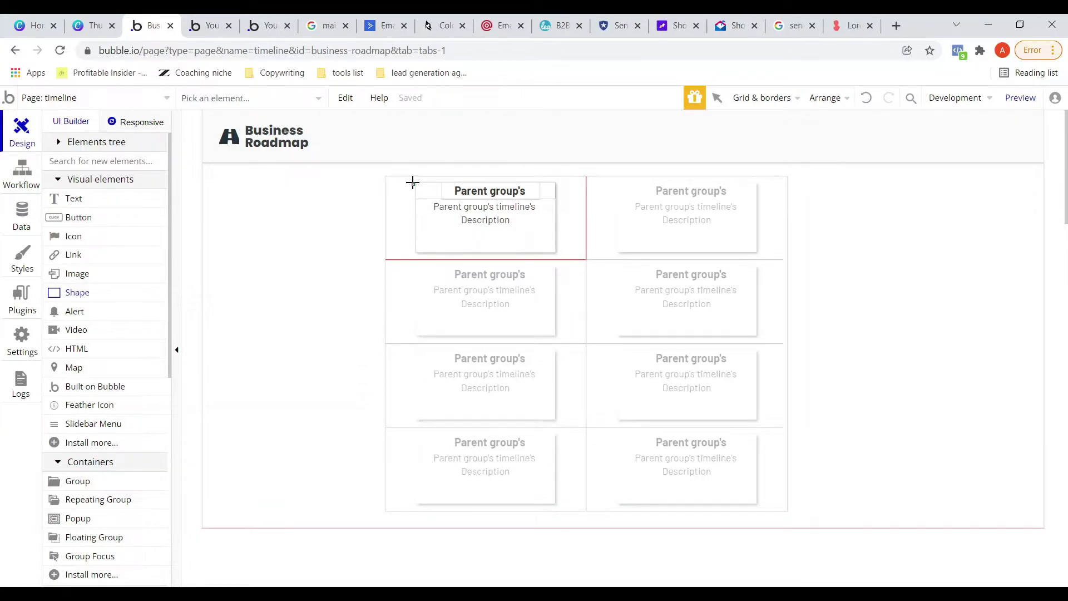
{"action": "left_click_drag", "start_coordinate": [410, 183], "coordinate": [410, 239]}
{"action": "left_click_drag", "start_coordinate": [411, 239], "coordinate": [410, 239]}
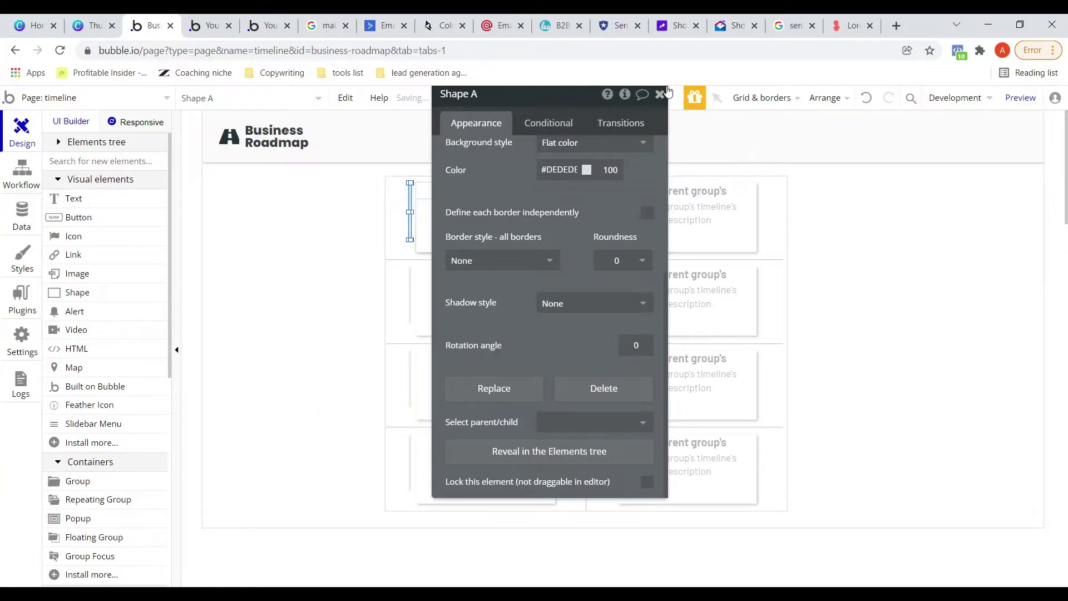
{"action": "left_click", "coordinate": [661, 95]}
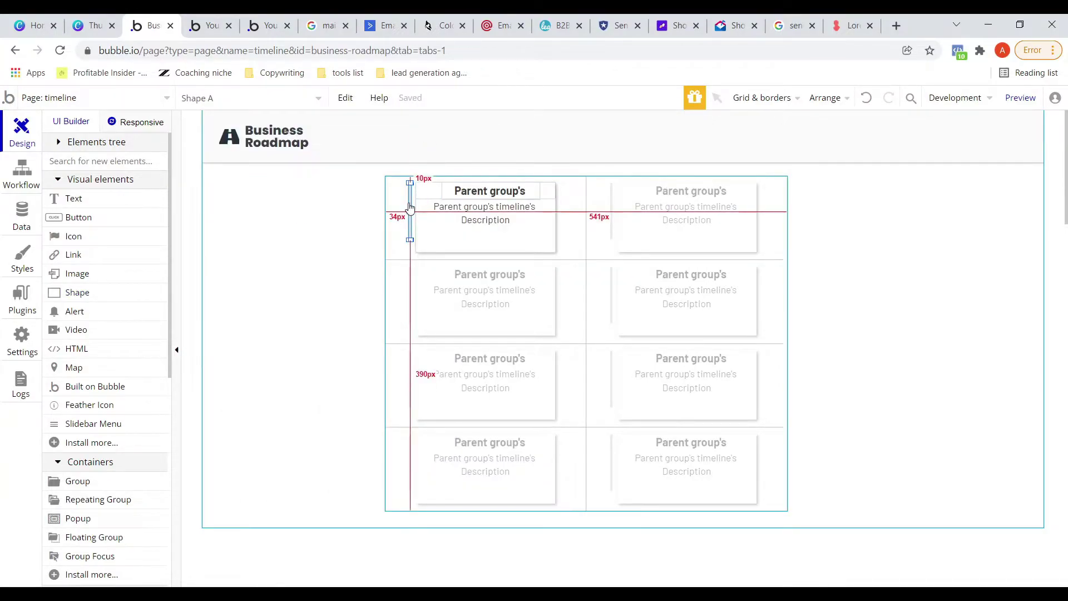
Step: Undo the accidental move of the repeating group, and move the vertical bar against the card's left edge
{"action": "left_click_drag", "start_coordinate": [410, 208], "coordinate": [408, 197]}
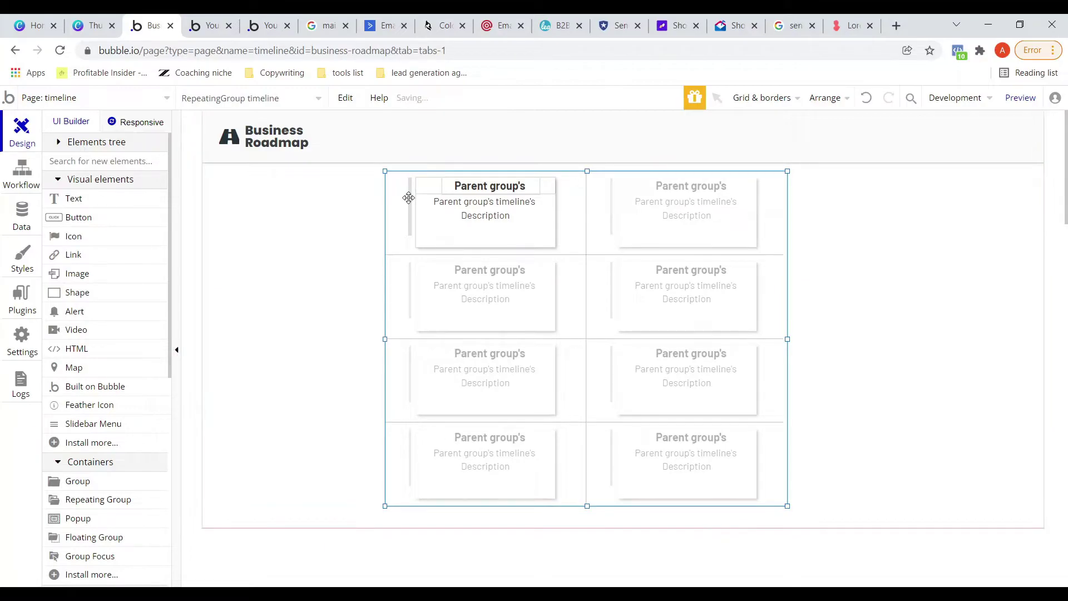
{"action": "key", "text": "ctrl+z"}
{"action": "left_click", "coordinate": [409, 205]}
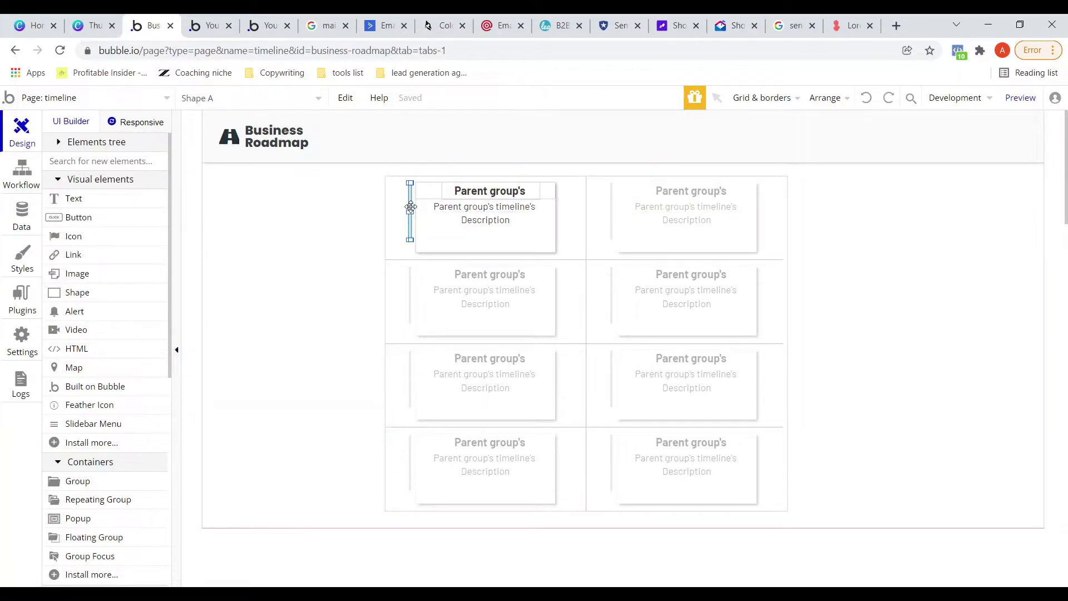
{"action": "left_click_drag", "start_coordinate": [410, 208], "coordinate": [415, 212]}
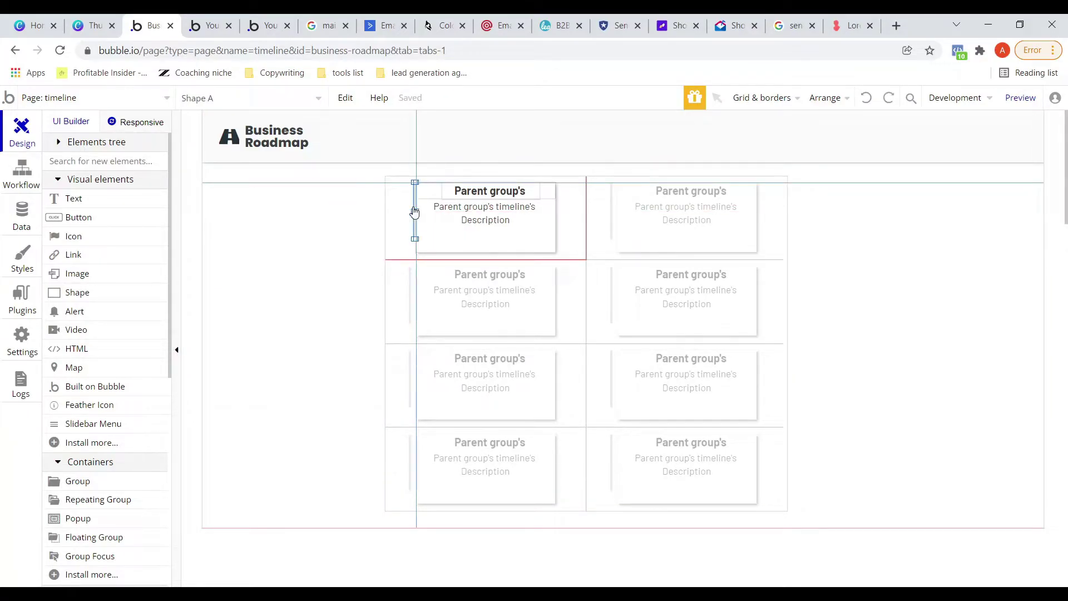
Step: Set the vertical bar's background color to blue #007BFF
{"action": "double_click", "coordinate": [414, 211]}
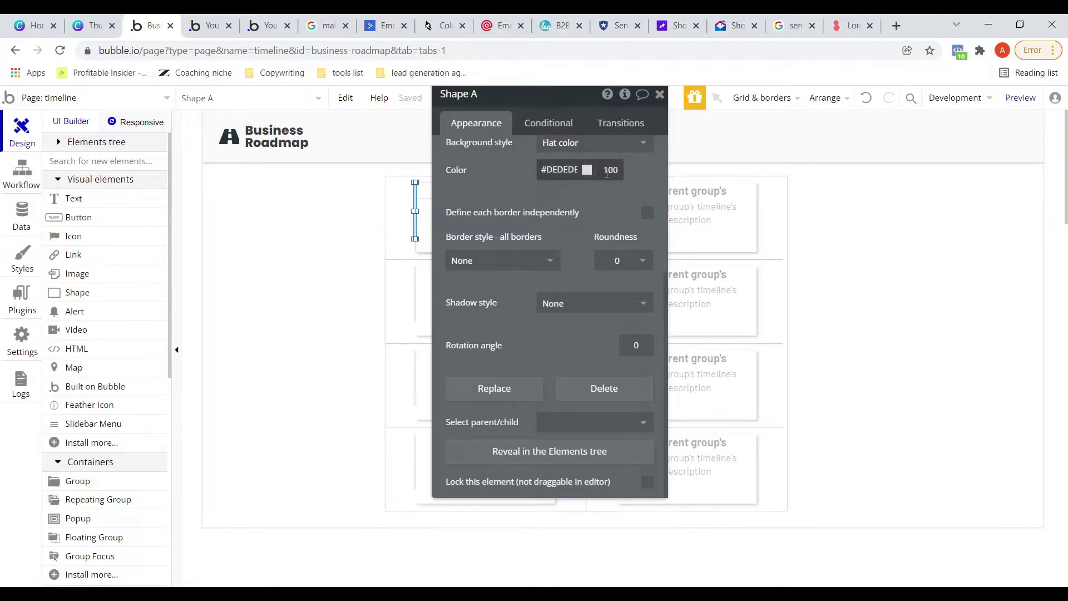
{"action": "left_click", "coordinate": [587, 169]}
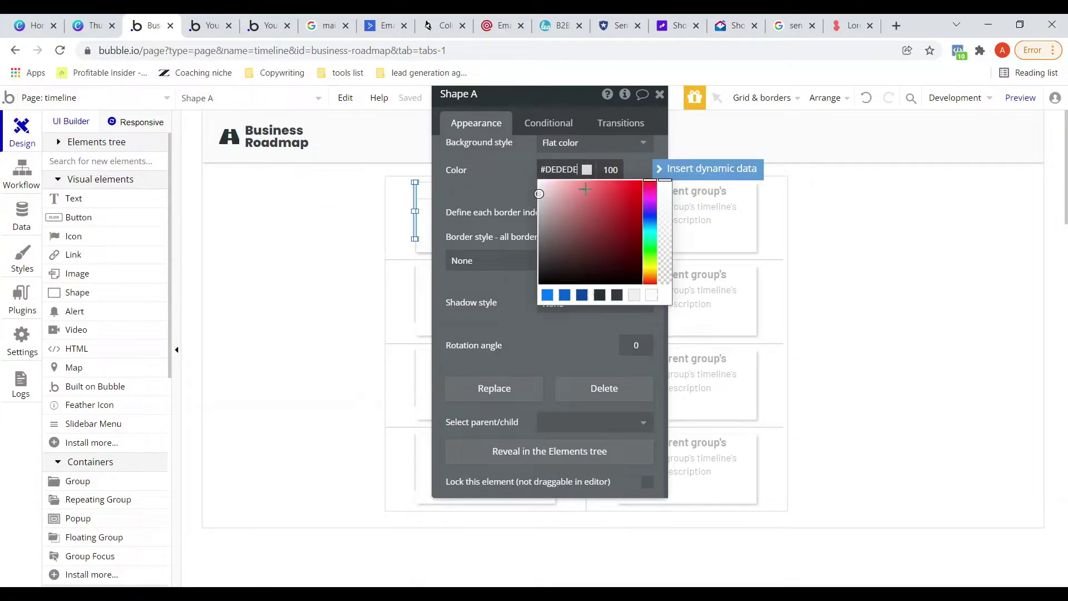
{"action": "left_click", "coordinate": [548, 295]}
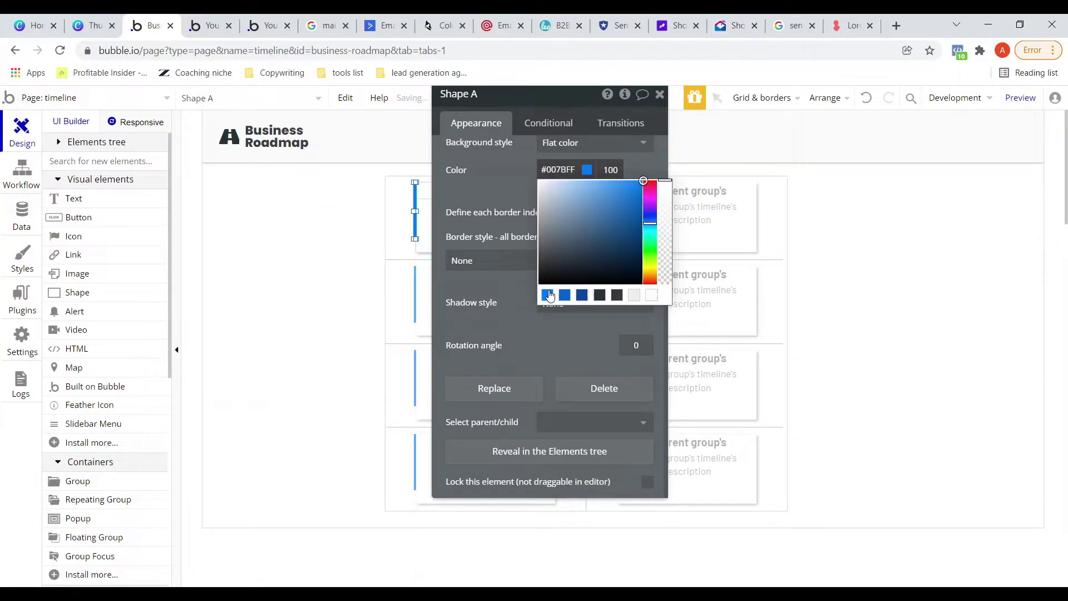
{"action": "left_click", "coordinate": [661, 95]}
Step: Check in the page preview how the blue bars align with the event cards, and return to the editor
{"action": "left_click", "coordinate": [212, 31]}
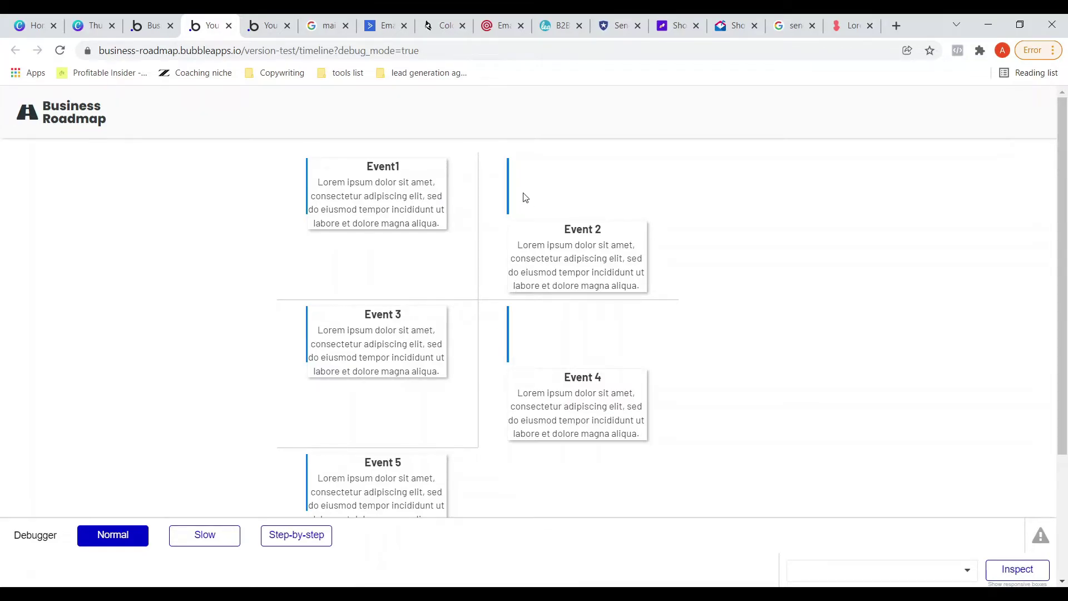
{"action": "left_click_drag", "start_coordinate": [524, 194], "coordinate": [470, 195]}
{"action": "left_click", "coordinate": [159, 31]}
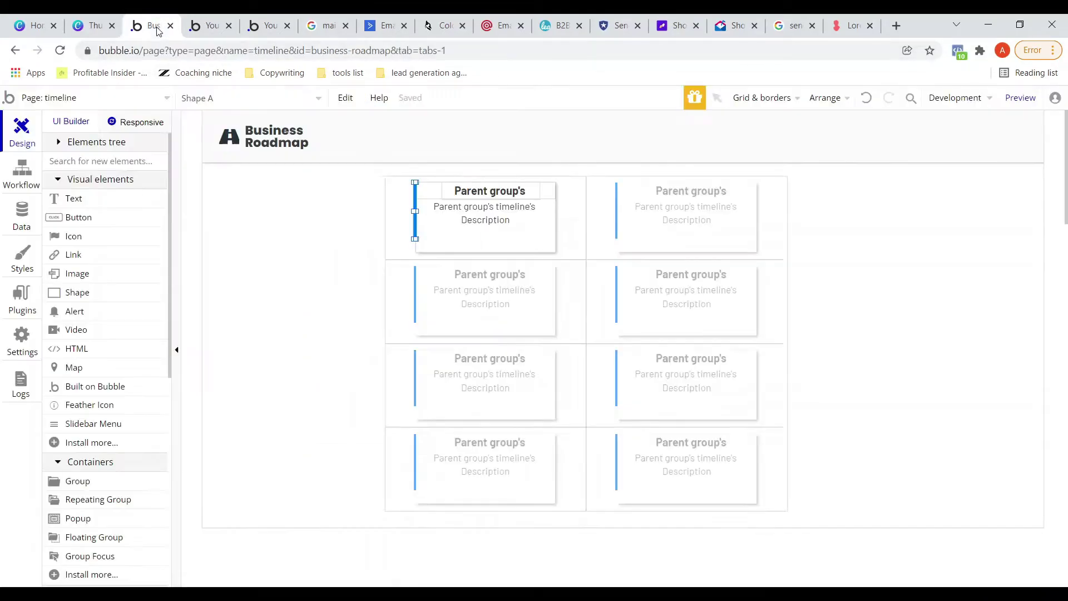
Step: Group the blue bar and the timeline card together in a new group
{"action": "left_click", "coordinate": [435, 228]}
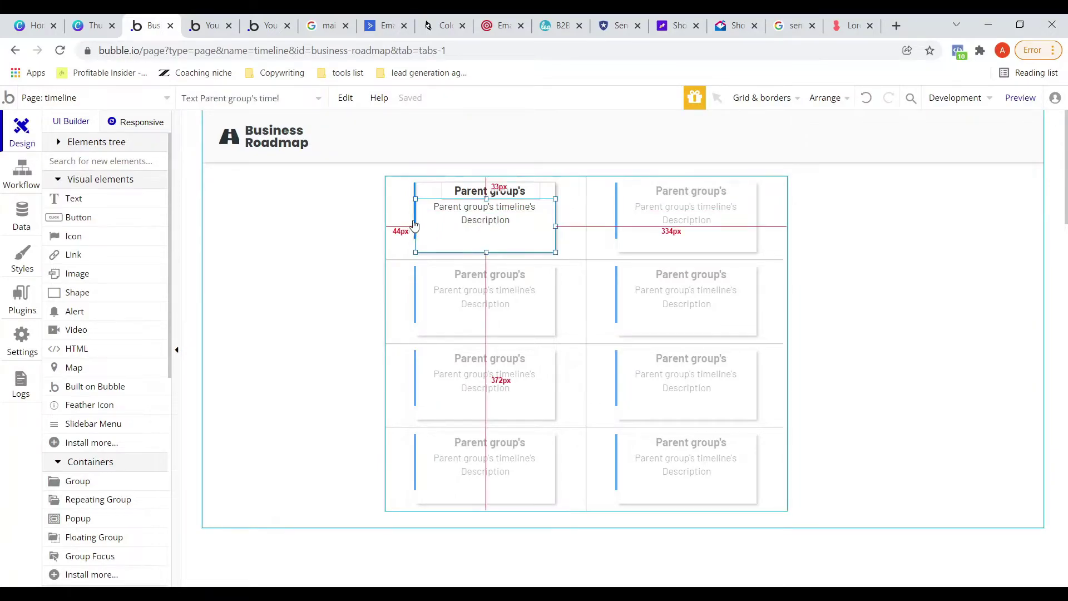
{"action": "left_click", "coordinate": [416, 216]}
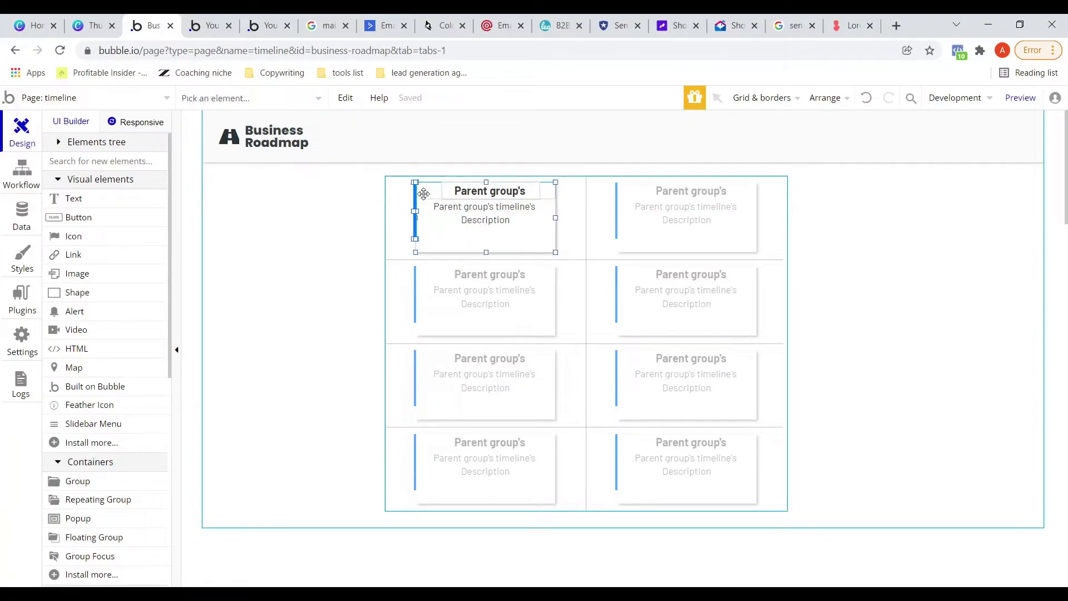
{"action": "right_click", "coordinate": [423, 199]}
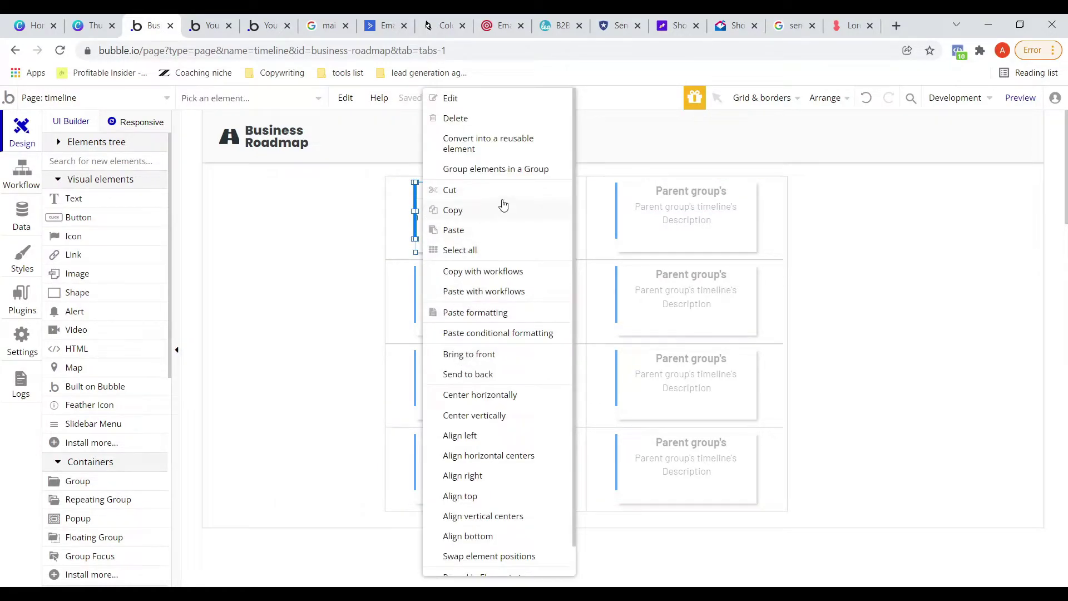
{"action": "left_click", "coordinate": [499, 170]}
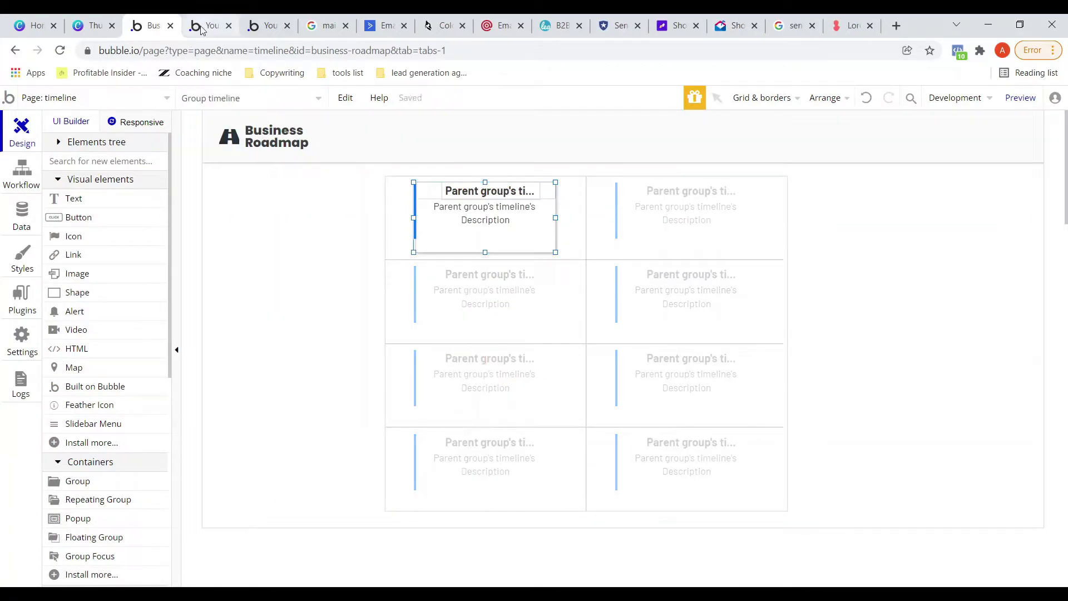
Step: Check the grouped event cards and their blue bars in the page preview, and return to the editor
{"action": "left_click", "coordinate": [187, 24]}
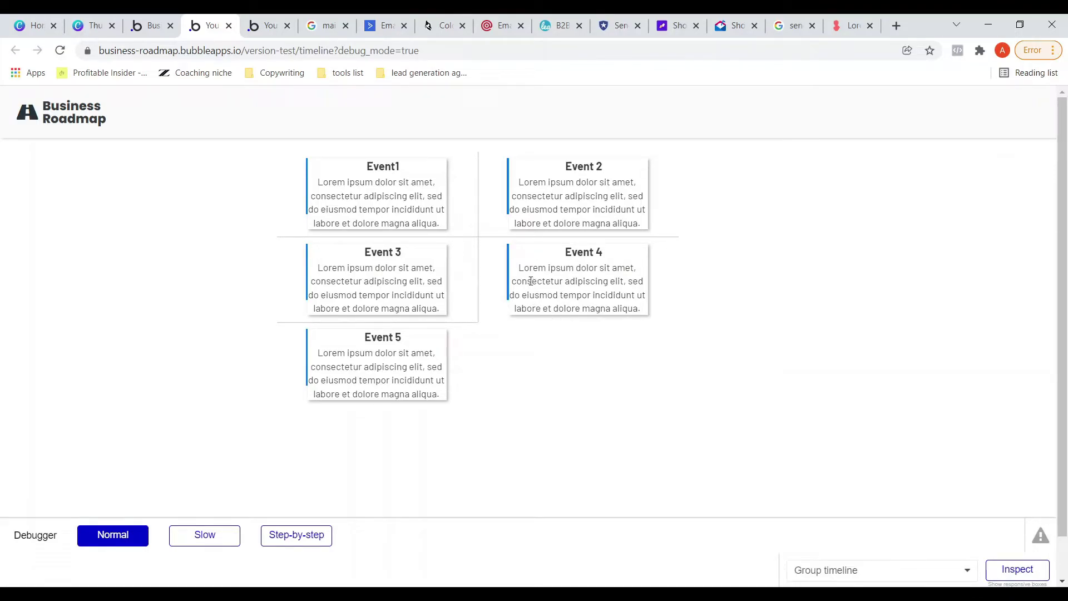
{"action": "scroll", "coordinate": [551, 296], "scroll_direction": "down", "scroll_amount": 2}
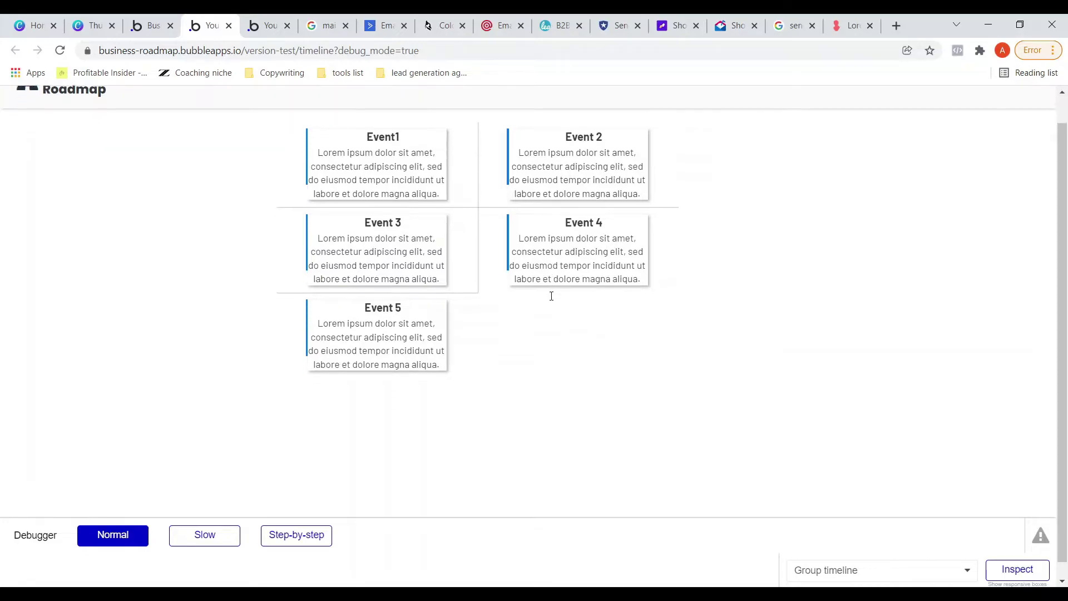
{"action": "left_click", "coordinate": [270, 27]}
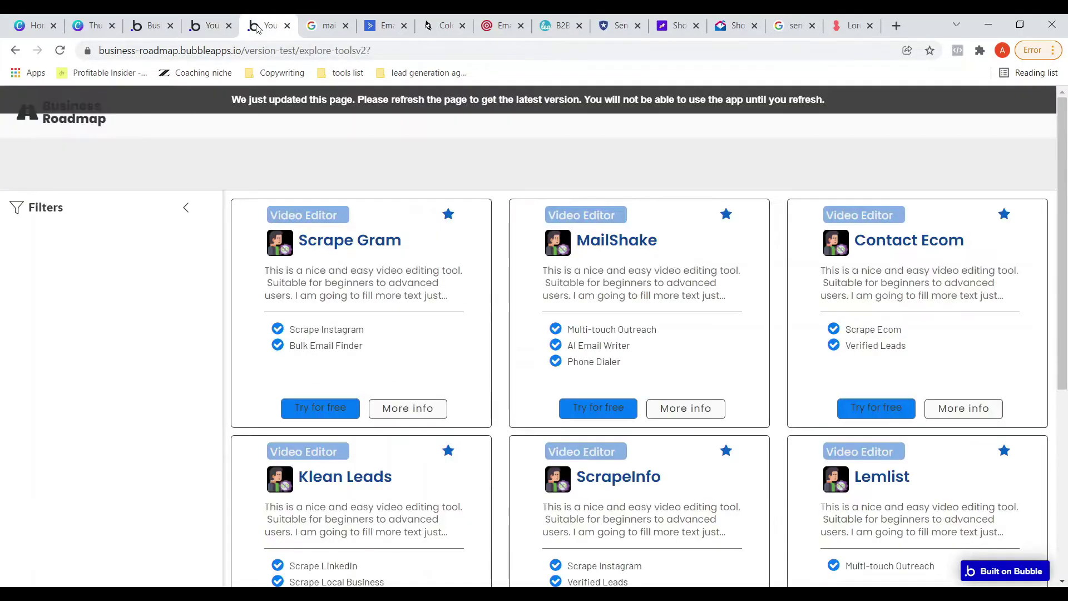
{"action": "left_click", "coordinate": [191, 34]}
{"action": "left_click", "coordinate": [153, 25]}
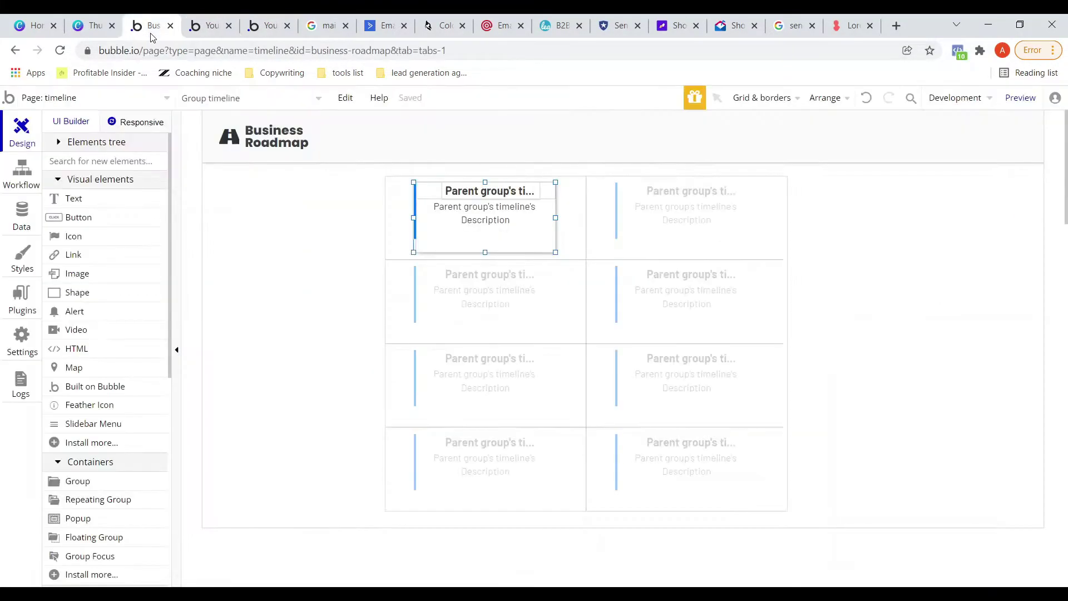
Step: Narrow the description text slightly from its left side to clear the blue bar, and center it horizontally in the card
{"action": "left_click", "coordinate": [500, 247]}
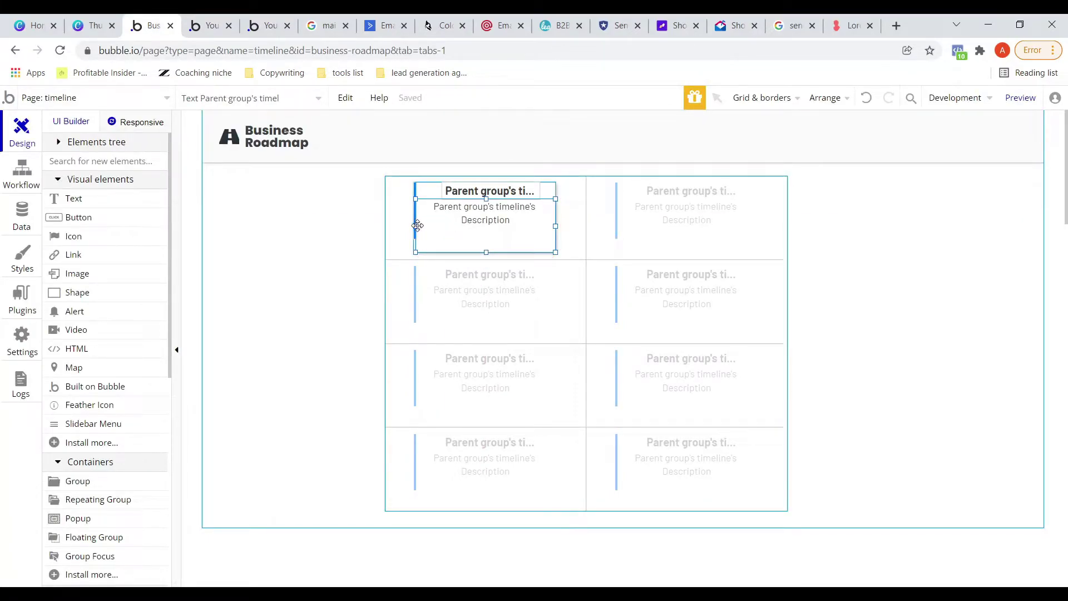
{"action": "left_click_drag", "start_coordinate": [417, 226], "coordinate": [422, 225]}
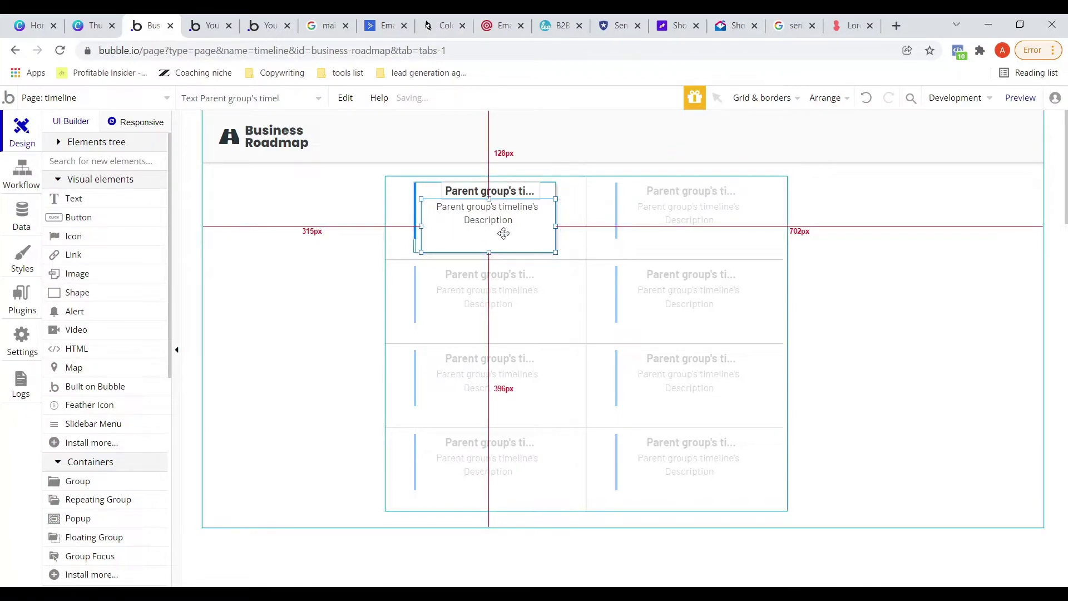
{"action": "right_click", "coordinate": [535, 227]}
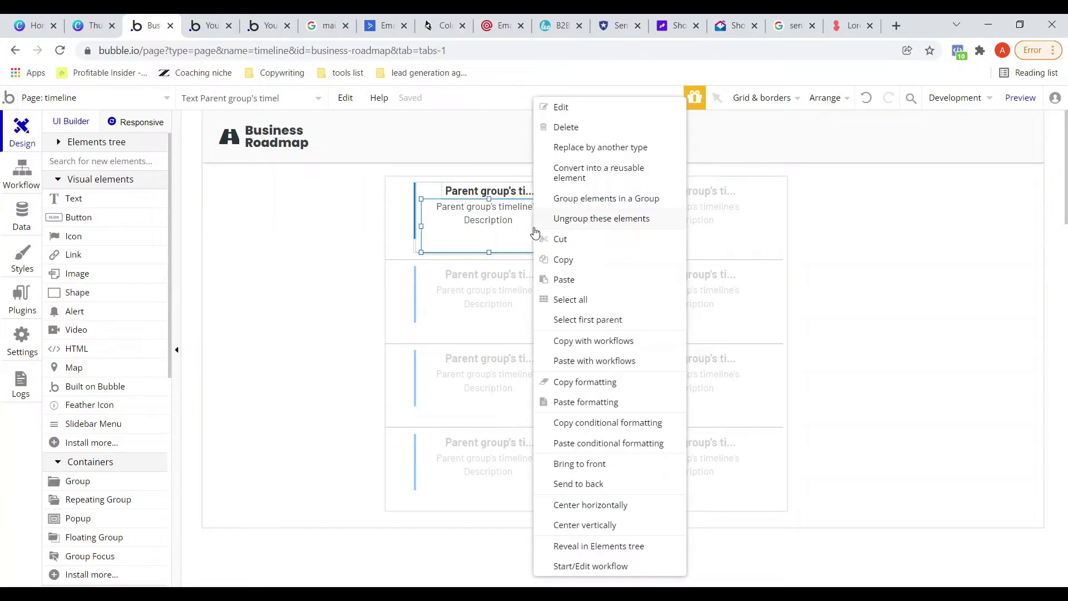
{"action": "left_click", "coordinate": [594, 504]}
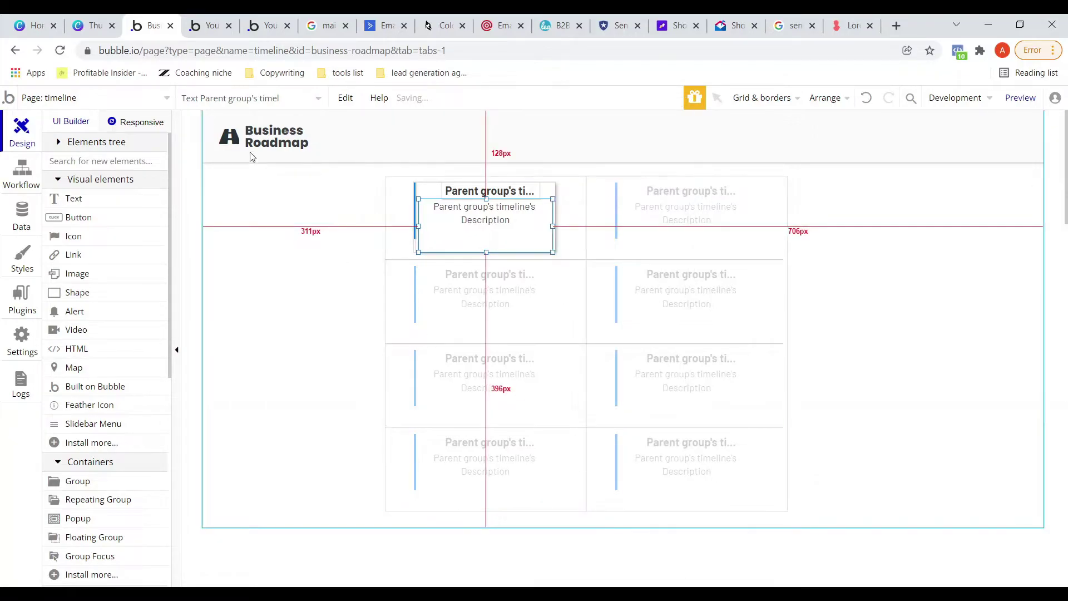
Step: Check the descriptions in the page preview, and left-align the description text in the card
{"action": "left_click", "coordinate": [206, 22]}
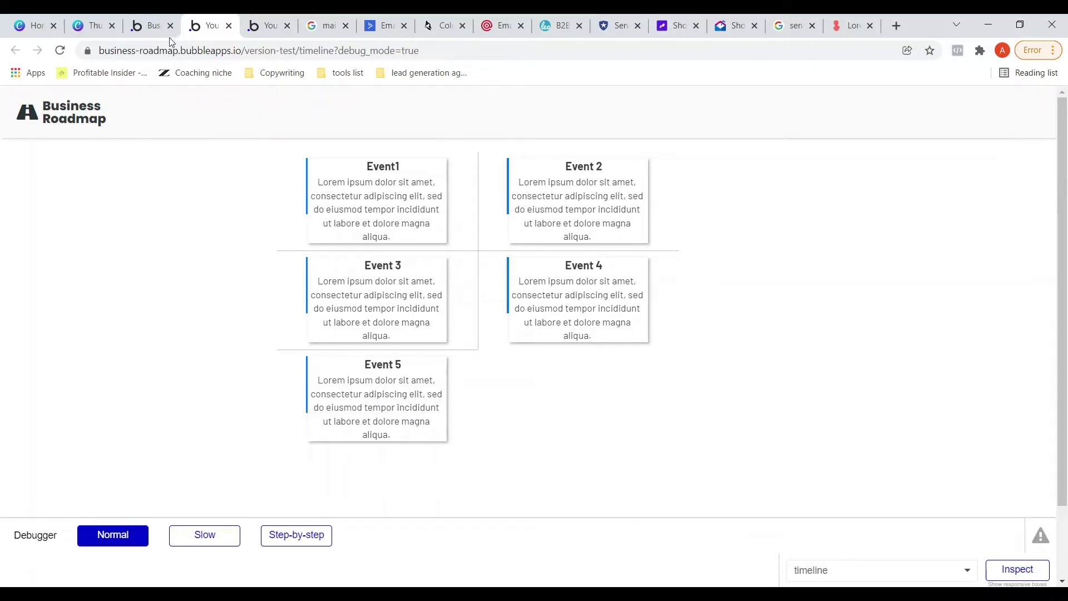
{"action": "left_click", "coordinate": [158, 26]}
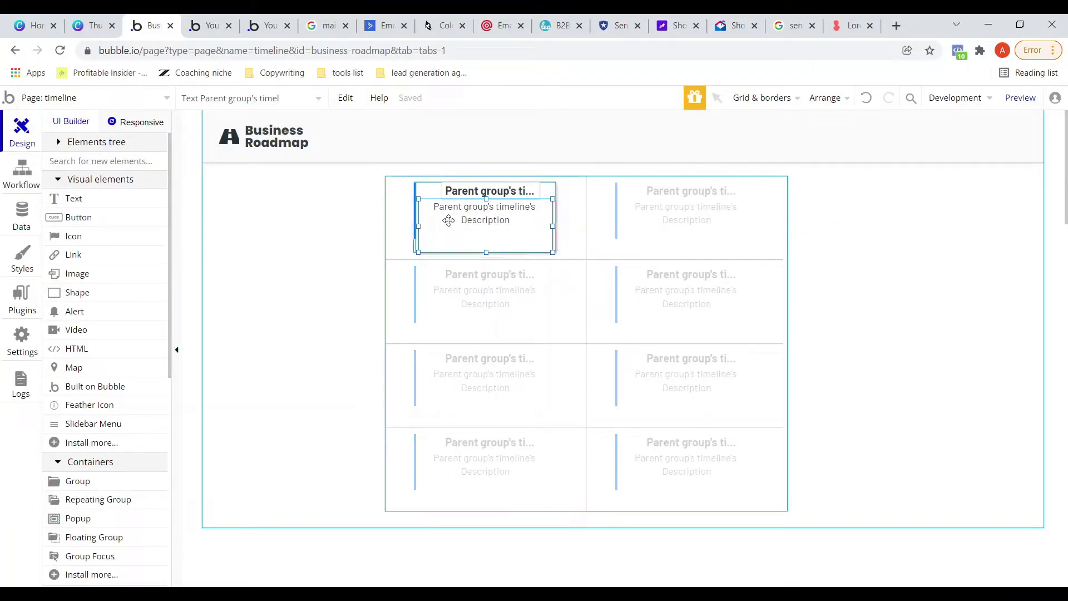
{"action": "double_click", "coordinate": [449, 220]}
{"action": "left_click", "coordinate": [531, 434]}
Step: Check the left-aligned descriptions in the reloaded page preview, and look through the description text's properties in the editor
{"action": "left_click", "coordinate": [207, 25]}
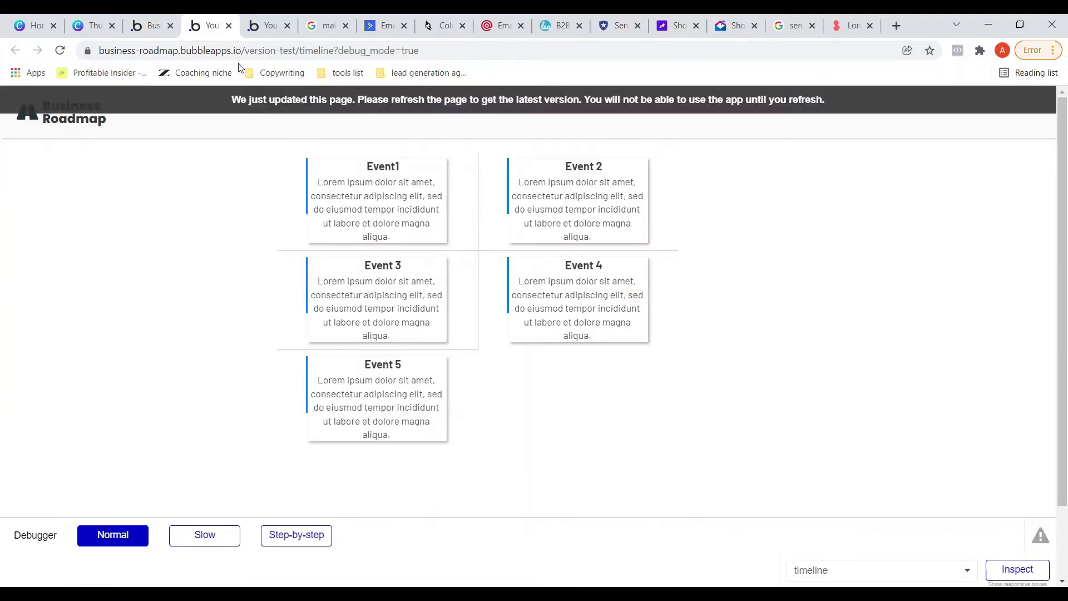
{"action": "key", "text": "F5"}
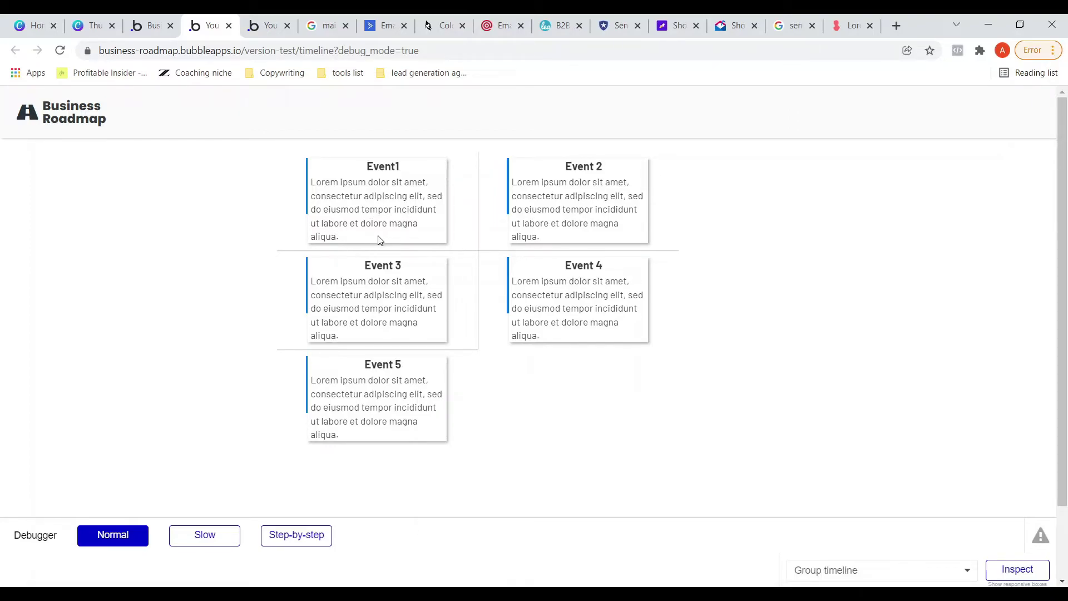
{"action": "left_click", "coordinate": [156, 32]}
{"action": "scroll", "coordinate": [556, 254], "scroll_direction": "up", "scroll_amount": 4}
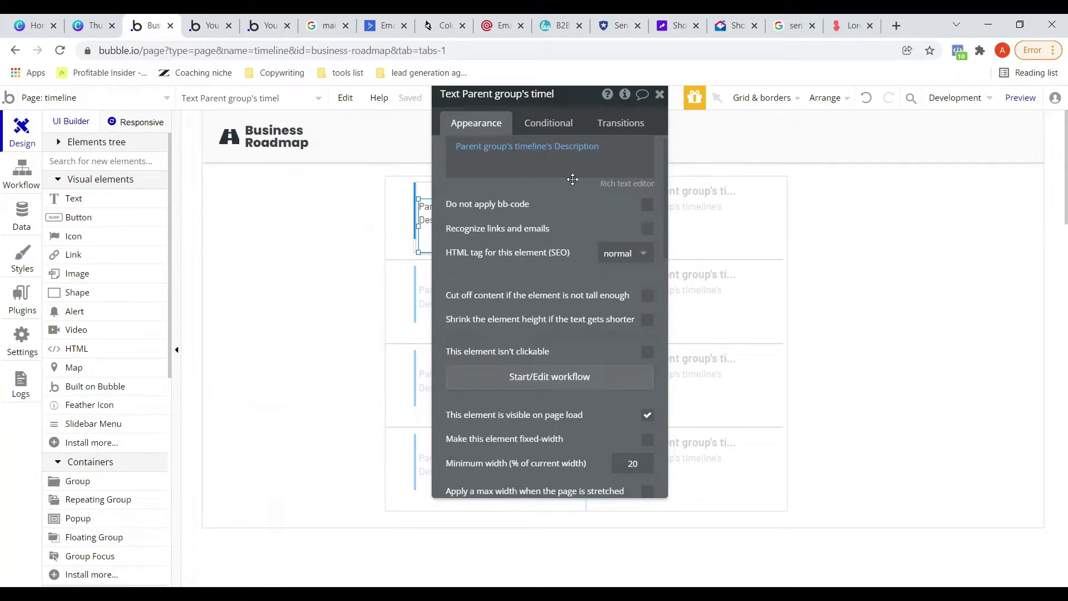
{"action": "left_click", "coordinate": [659, 94]}
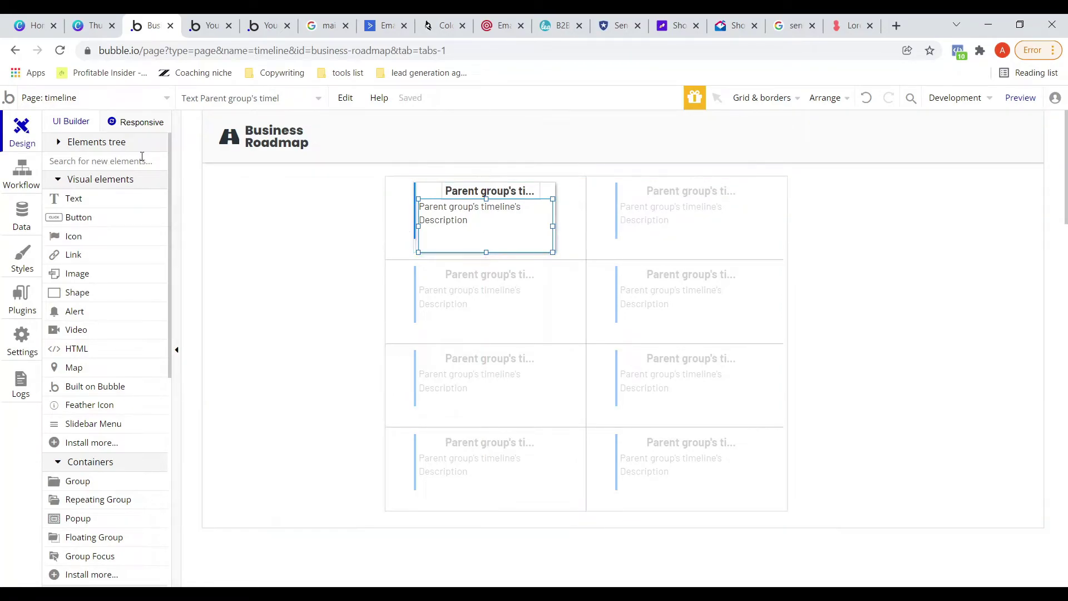
Step: Set the description text to cut off content if too tall in the responsive view, and return to the UI builder
{"action": "left_click", "coordinate": [140, 123]}
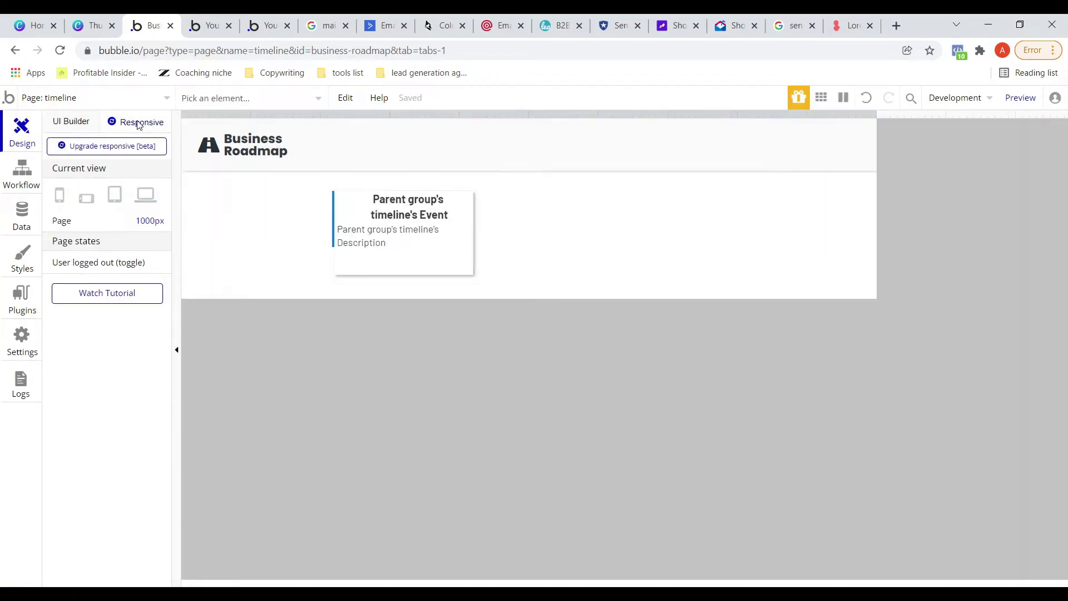
{"action": "left_click", "coordinate": [424, 256]}
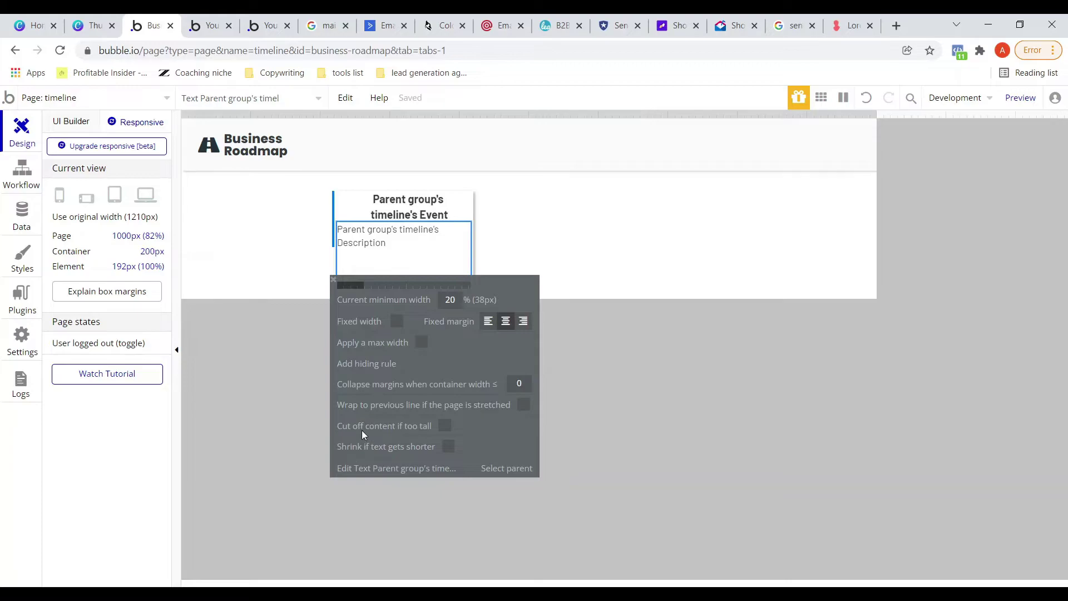
{"action": "left_click", "coordinate": [445, 425]}
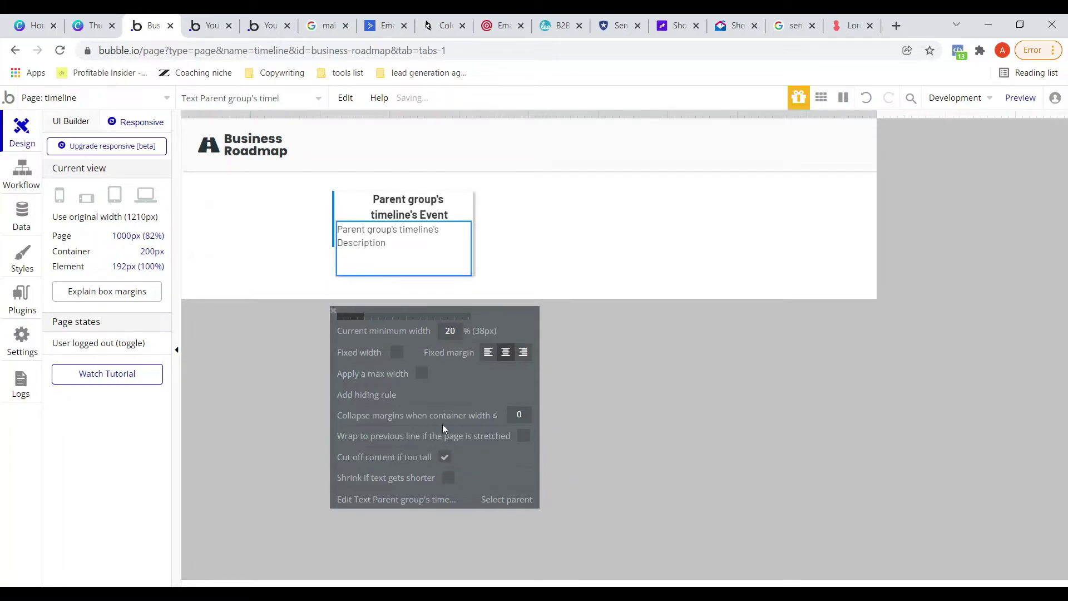
{"action": "left_click", "coordinate": [742, 257]}
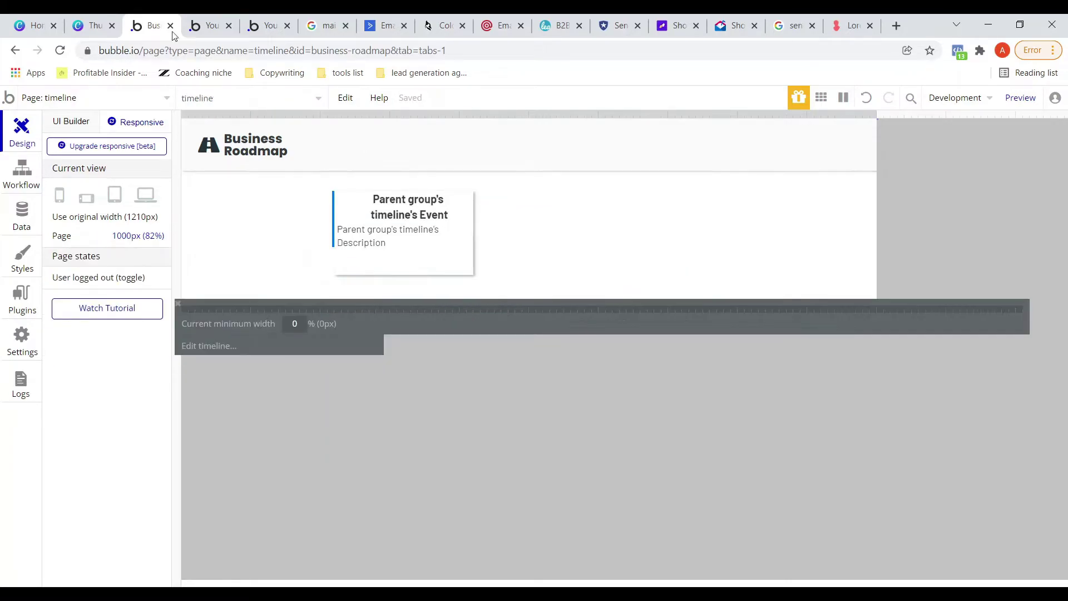
{"action": "left_click", "coordinate": [69, 126]}
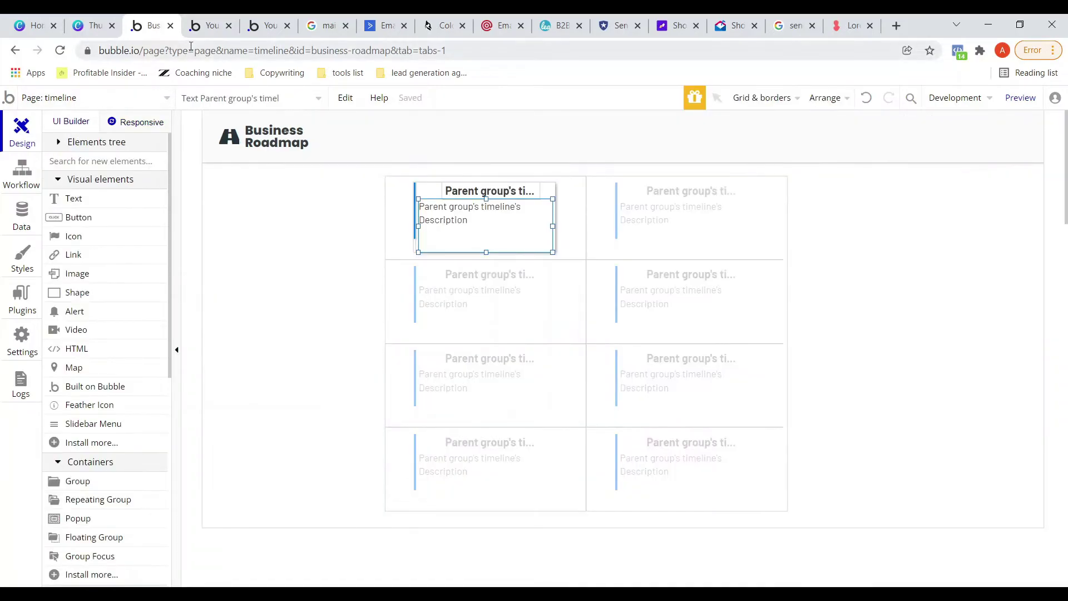
Step: Check the shortened descriptions in the reloaded page preview, and return to the editor
{"action": "left_click", "coordinate": [209, 32]}
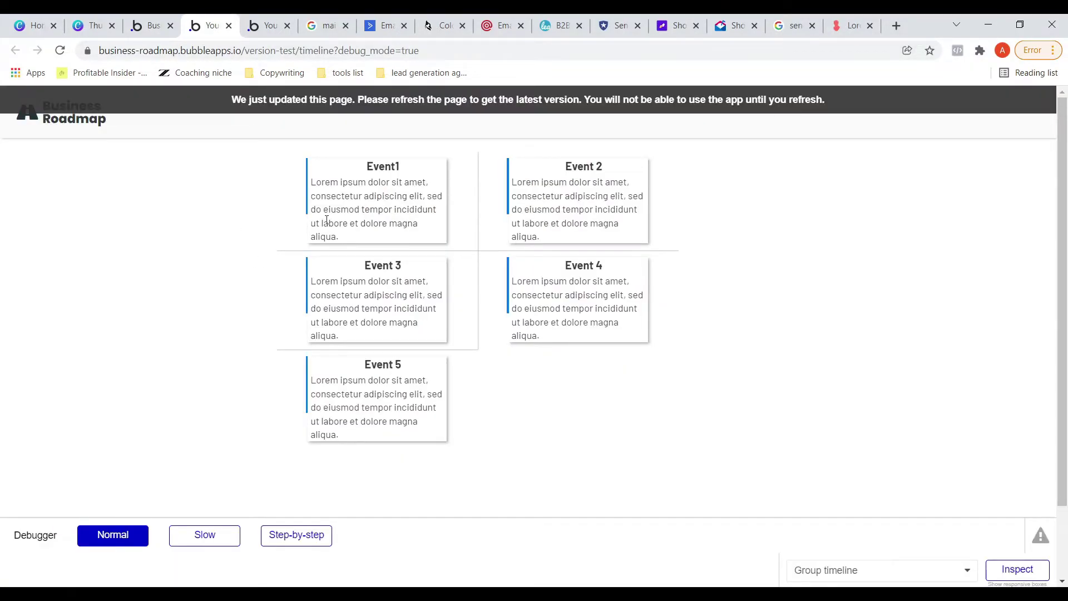
{"action": "key", "text": "F5"}
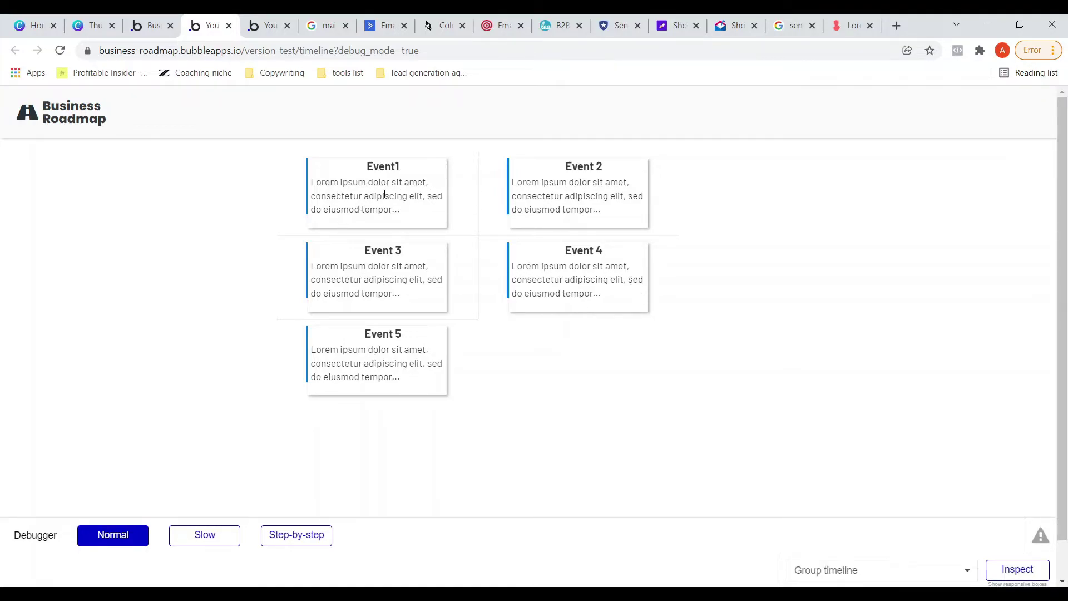
{"action": "left_click", "coordinate": [155, 30]}
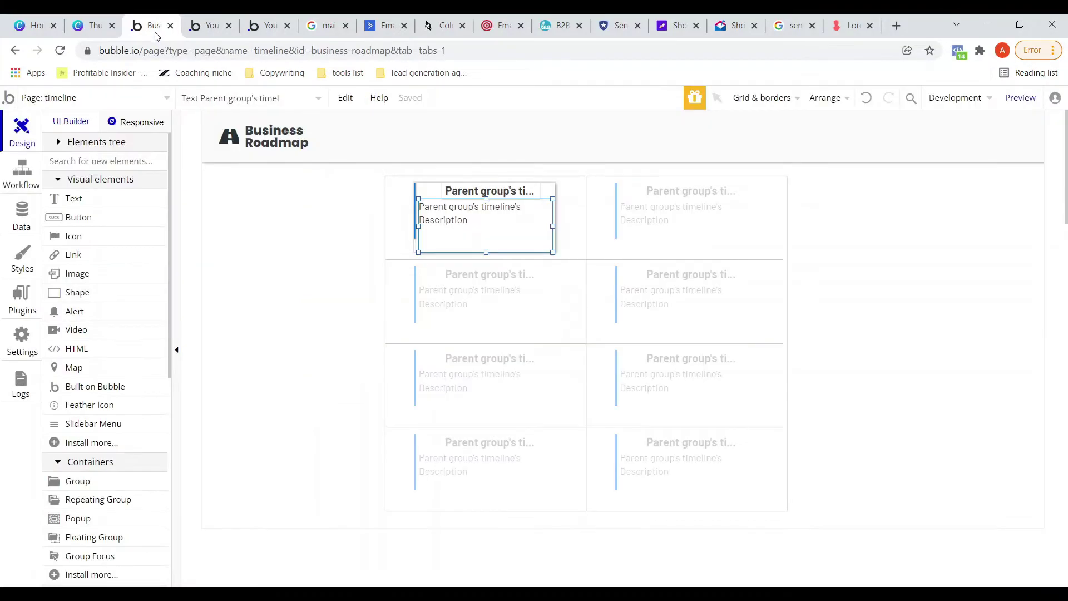
Step: Remove the timeline repeating group's style and set its separator to None, checking the result in the page preview
{"action": "double_click", "coordinate": [606, 255]}
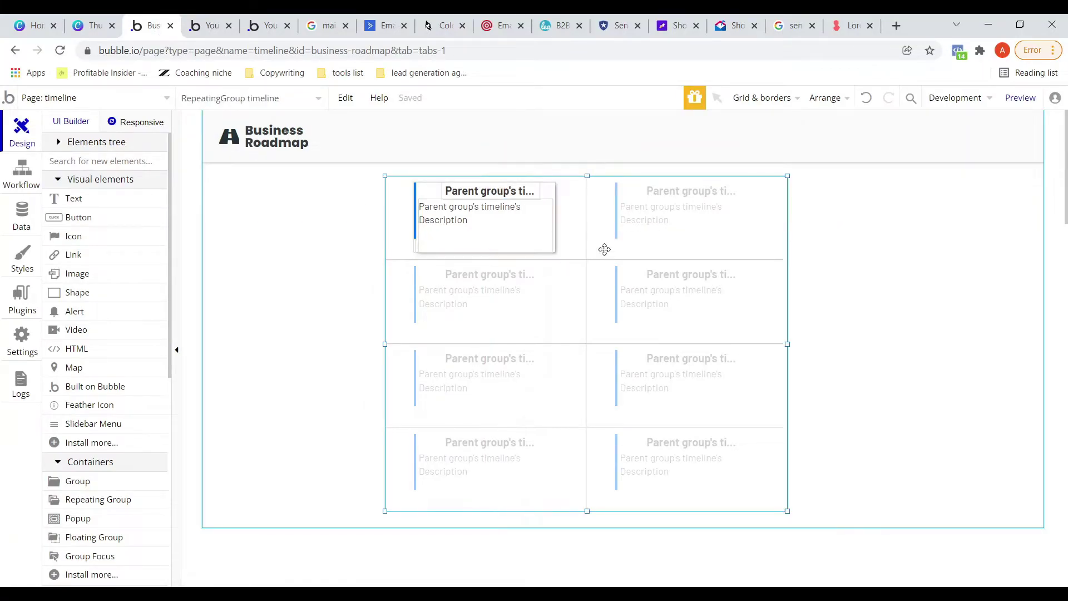
{"action": "scroll", "coordinate": [600, 384], "scroll_direction": "down", "scroll_amount": 1}
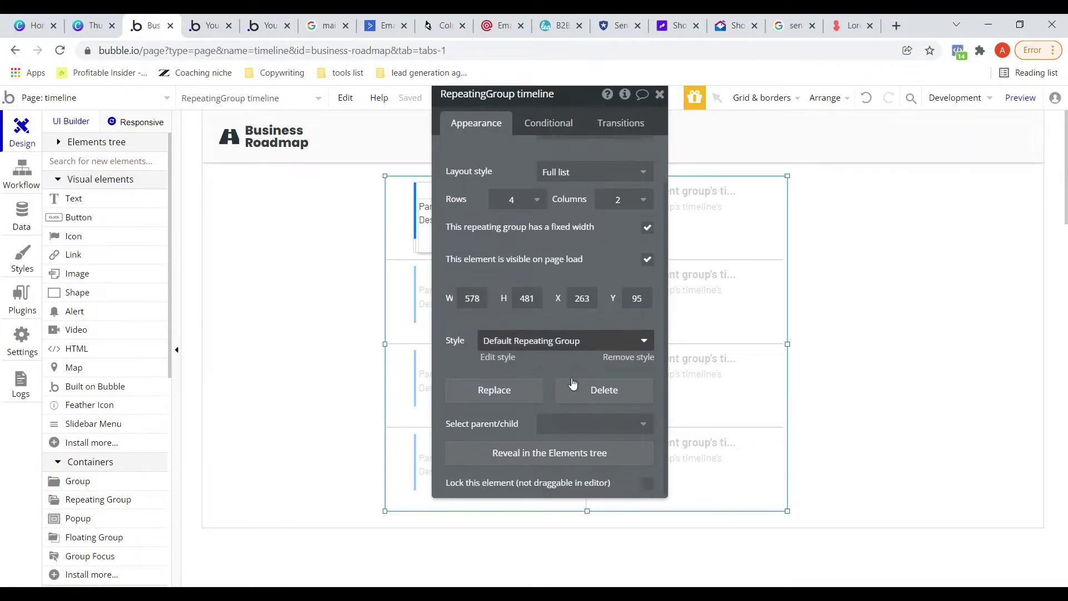
{"action": "left_click", "coordinate": [634, 356]}
{"action": "scroll", "coordinate": [557, 342], "scroll_direction": "down", "scroll_amount": 4}
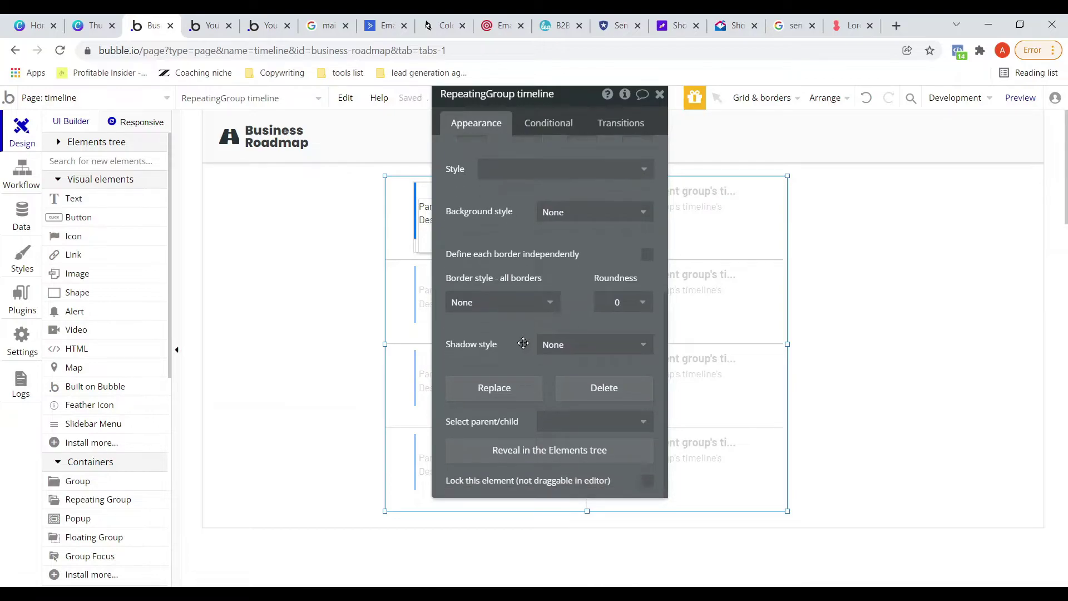
{"action": "scroll", "coordinate": [523, 343], "scroll_direction": "up", "scroll_amount": 5}
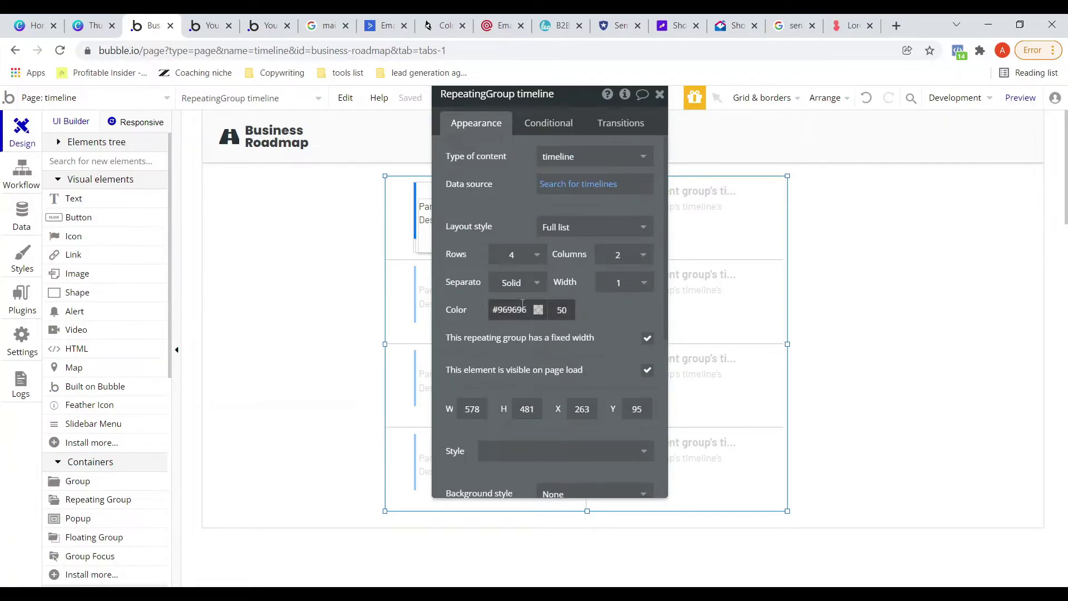
{"action": "left_click", "coordinate": [530, 287]}
{"action": "left_click", "coordinate": [509, 301]}
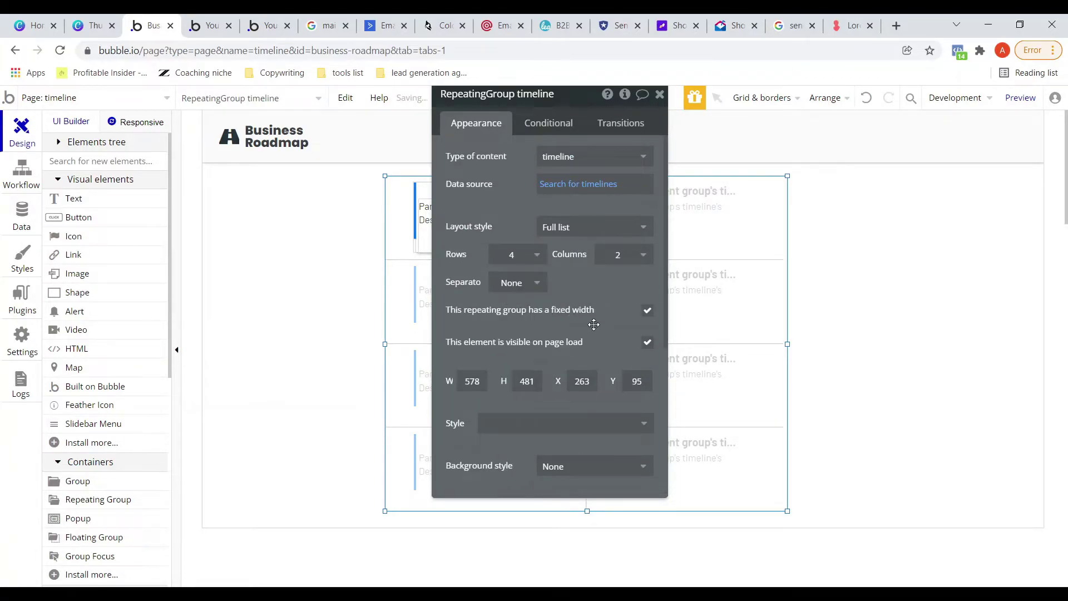
{"action": "left_click", "coordinate": [661, 95]}
{"action": "left_click", "coordinate": [1020, 97]}
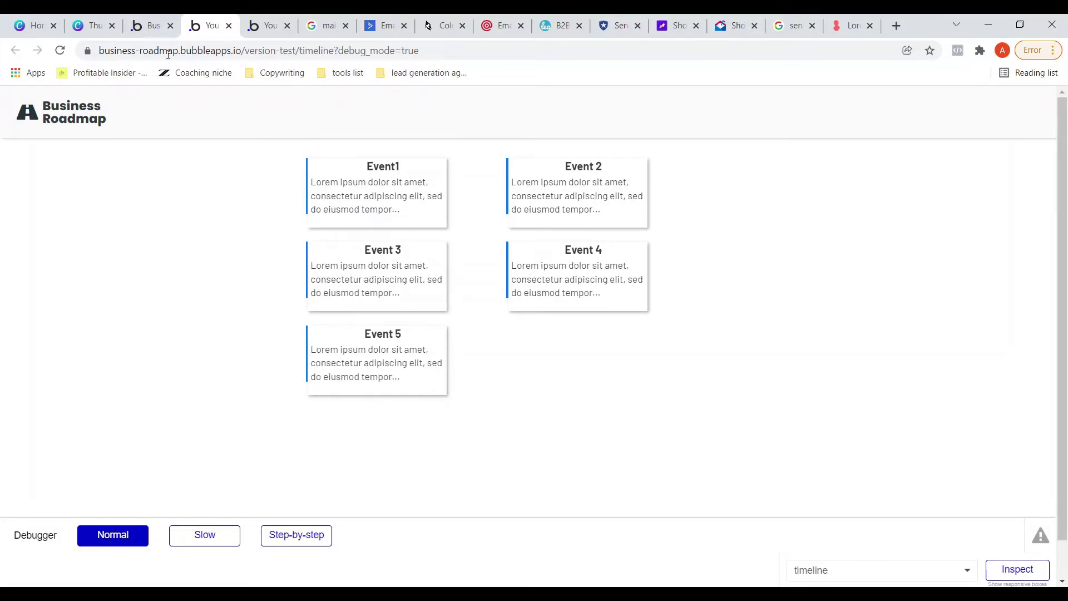
{"action": "left_click", "coordinate": [159, 34]}
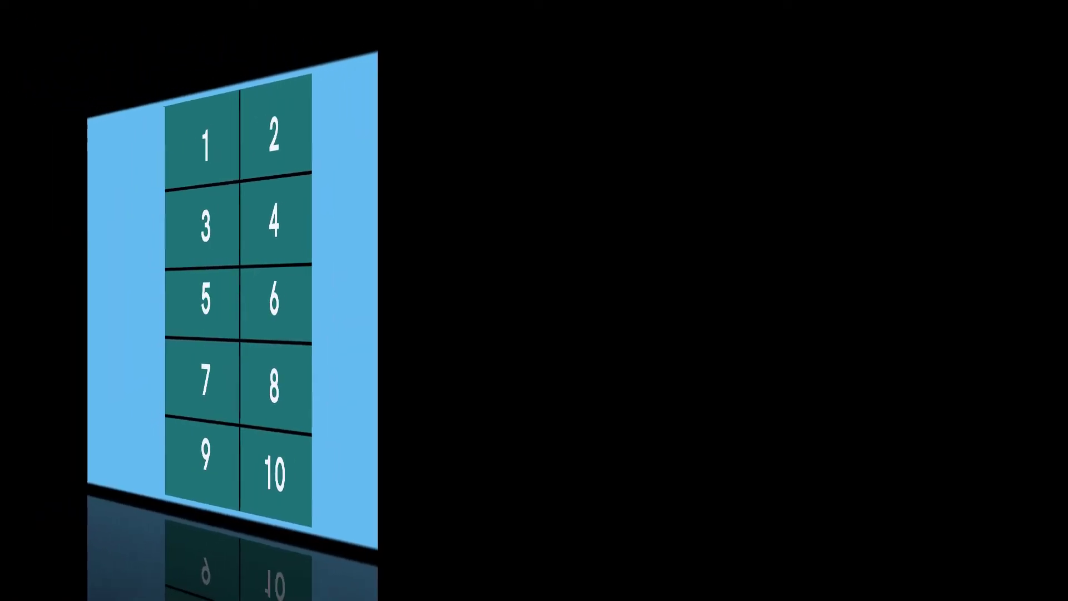
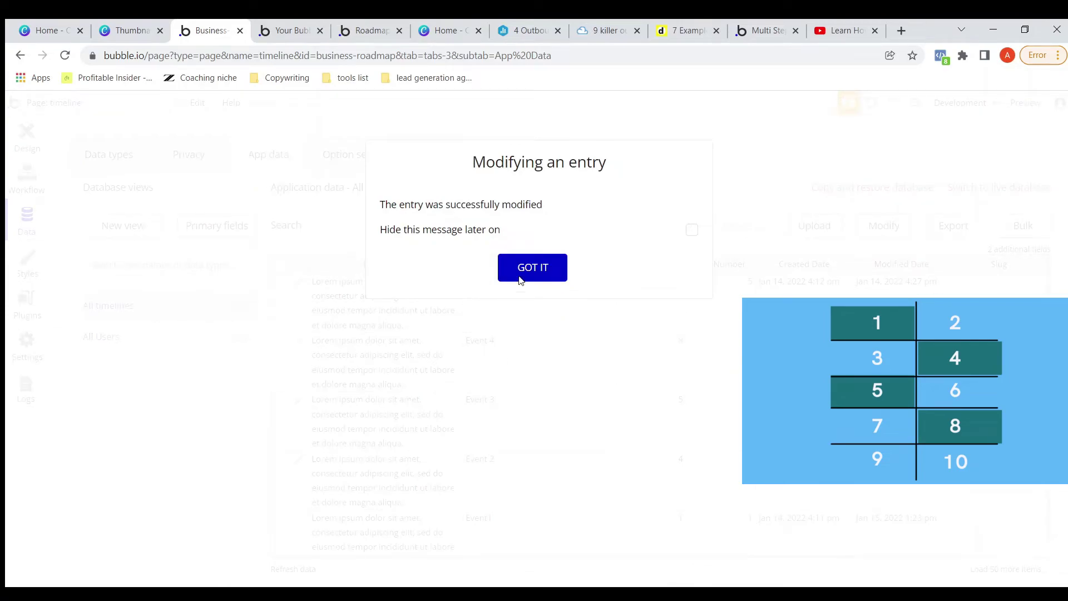
Step: Set the SortField of the Event 5 database entry to 9 and save it
{"action": "left_click", "coordinate": [522, 275]}
{"action": "left_click", "coordinate": [299, 286]}
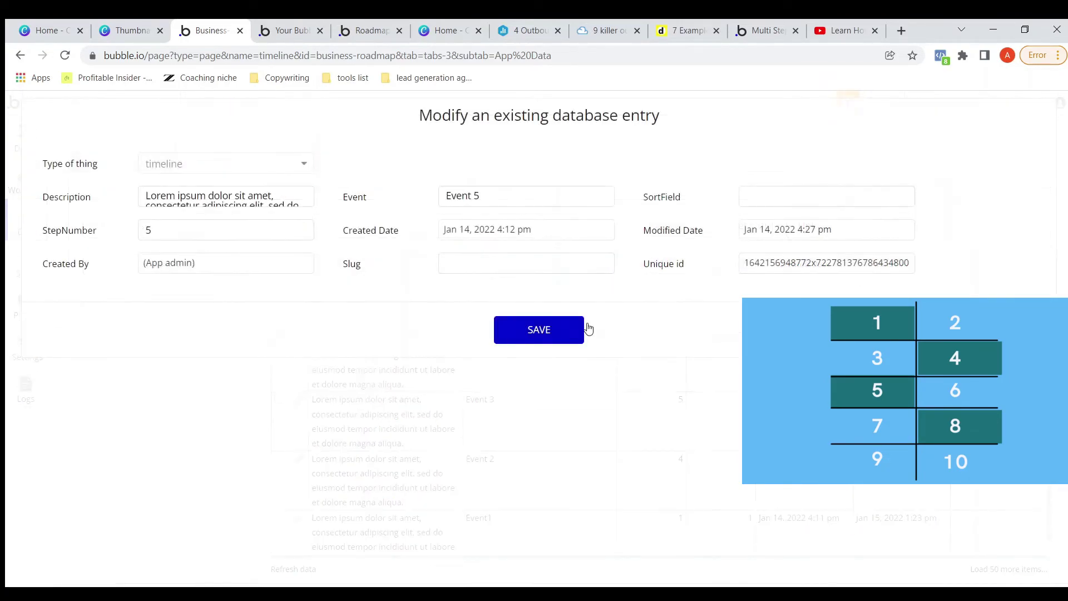
{"action": "left_click", "coordinate": [741, 199]}
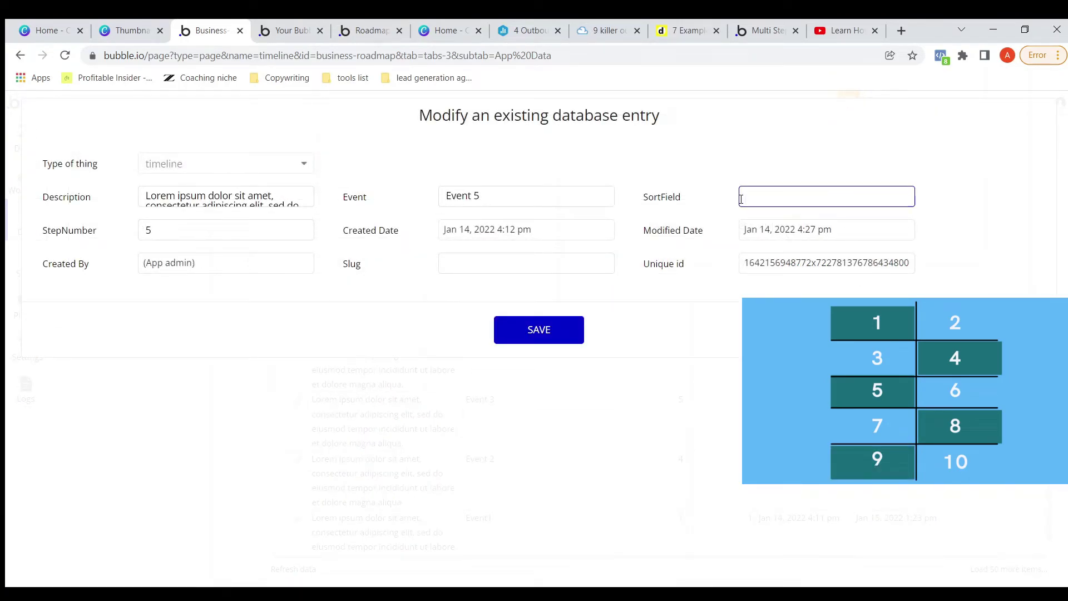
{"action": "type", "text": "9"}
{"action": "left_click", "coordinate": [537, 329]}
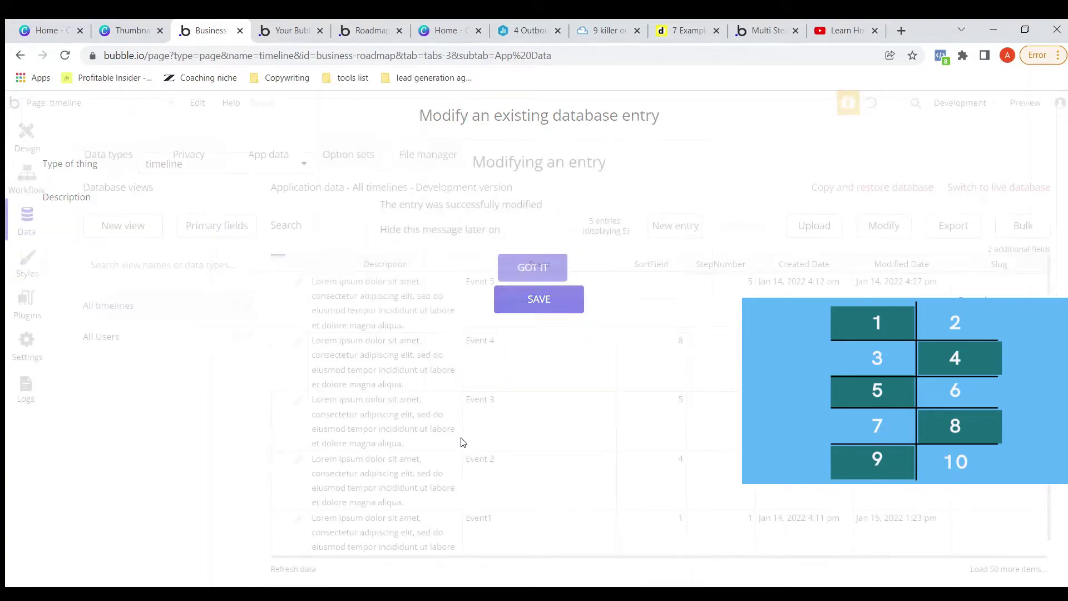
{"action": "left_click", "coordinate": [511, 278]}
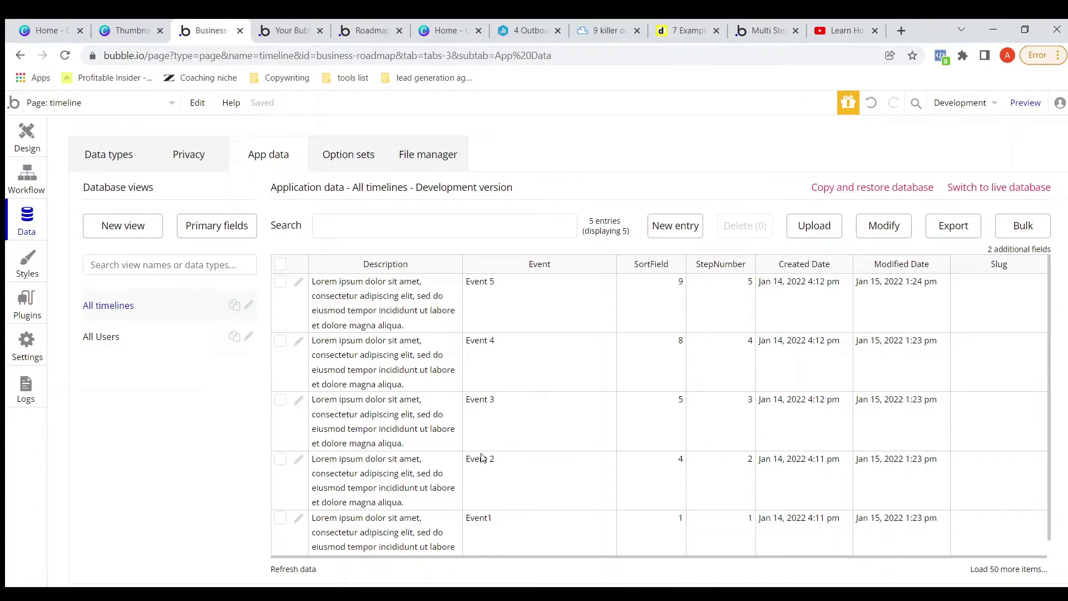
Step: Create a new timeline database entry with only its SortField filled in as 2
{"action": "left_click", "coordinate": [685, 226]}
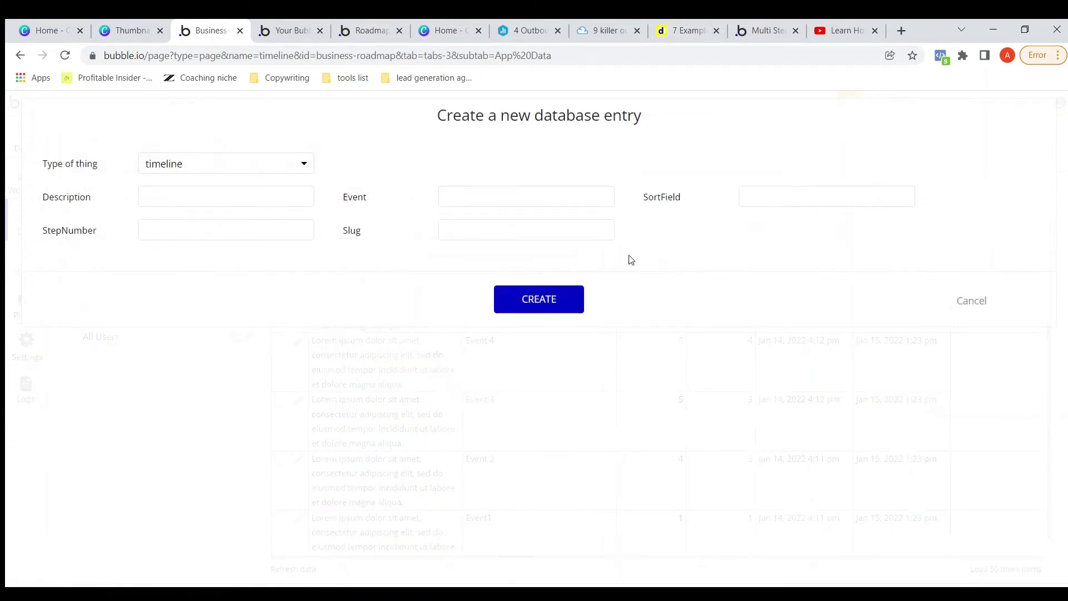
{"action": "left_click", "coordinate": [763, 191]}
{"action": "type", "text": "4"}
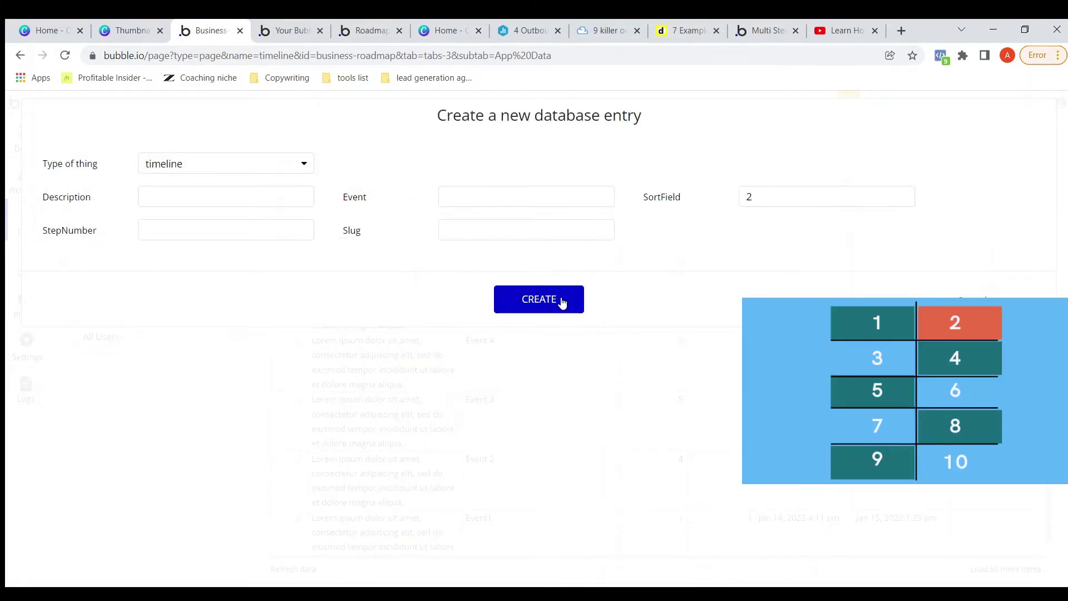
{"action": "left_click", "coordinate": [563, 300]}
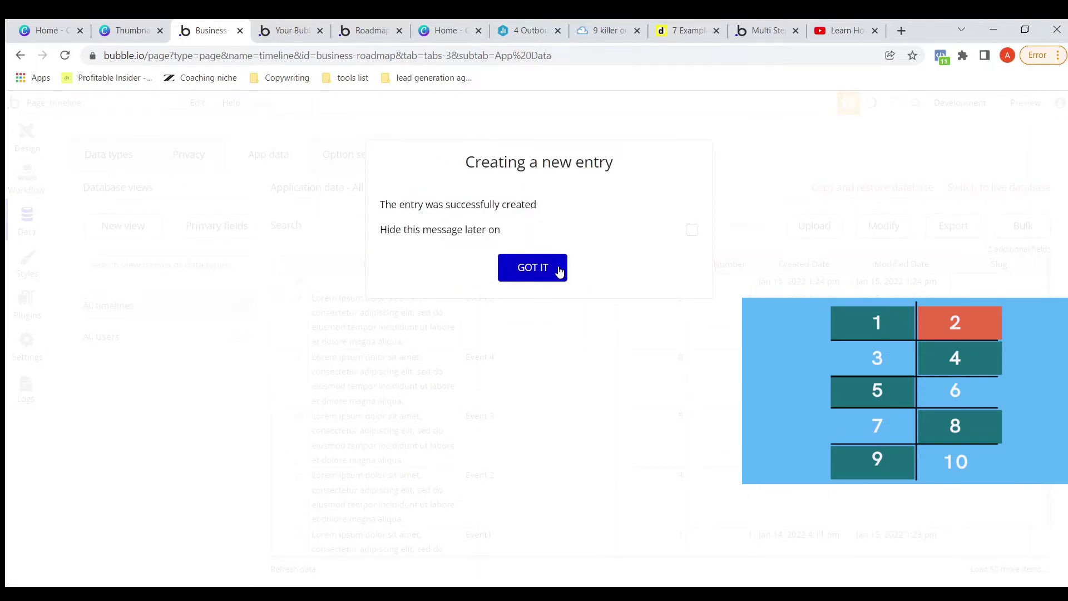
{"action": "left_click", "coordinate": [559, 270]}
Step: Create another blank timeline database entry with its SortField set to 3
{"action": "left_click", "coordinate": [688, 226]}
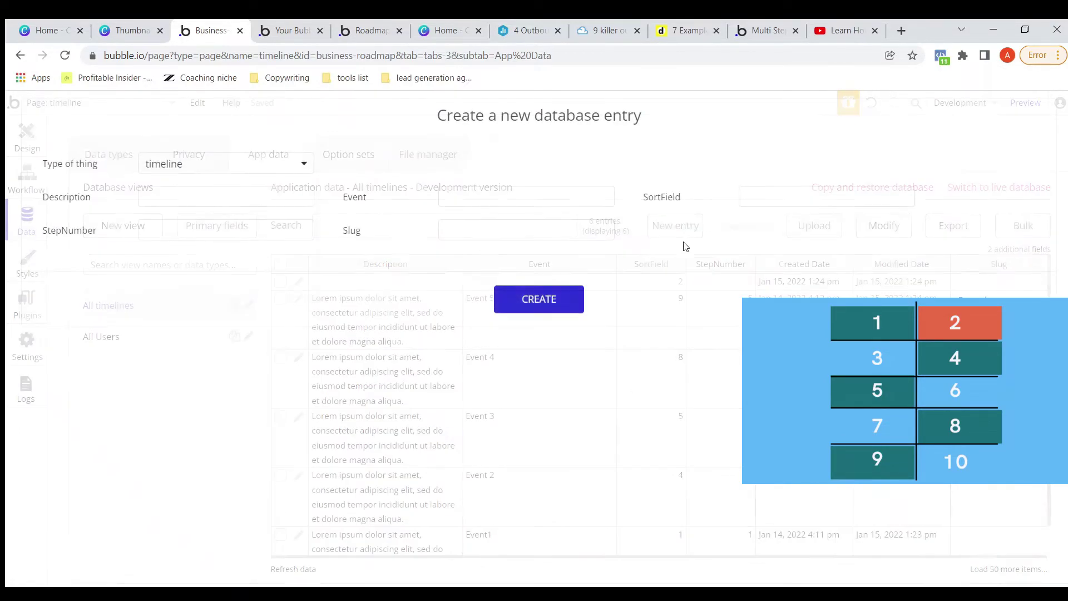
{"action": "left_click", "coordinate": [754, 196]}
{"action": "type", "text": "5"}
{"action": "left_click", "coordinate": [529, 303]}
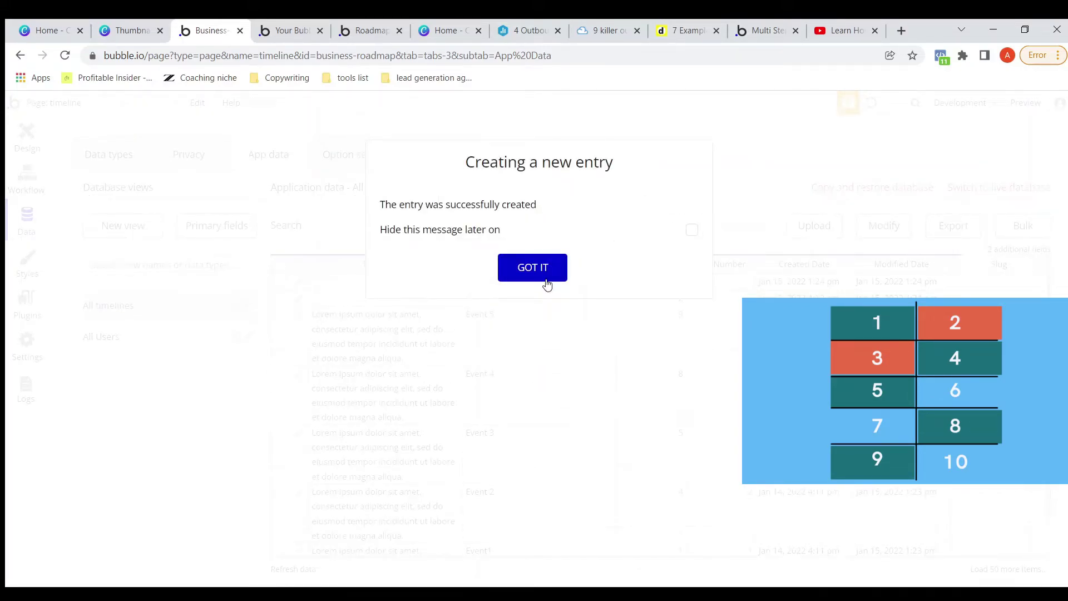
{"action": "left_click", "coordinate": [546, 278]}
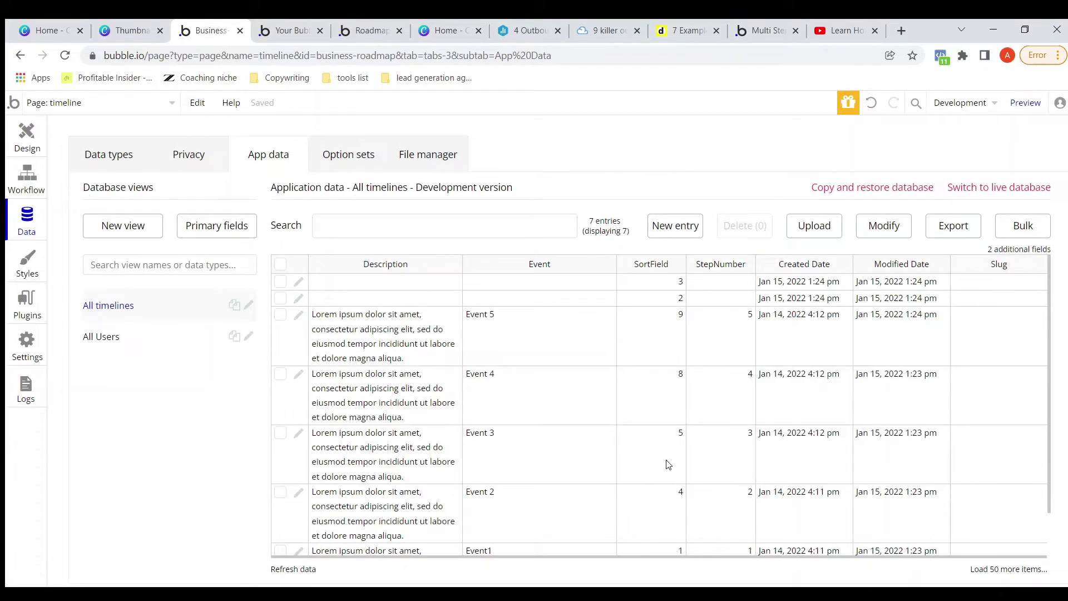
Step: Create a further blank timeline database entry with SortField 6
{"action": "scroll", "coordinate": [668, 464], "scroll_direction": "down", "scroll_amount": 1}
{"action": "scroll", "coordinate": [667, 467], "scroll_direction": "up", "scroll_amount": 1}
{"action": "left_click", "coordinate": [682, 228]}
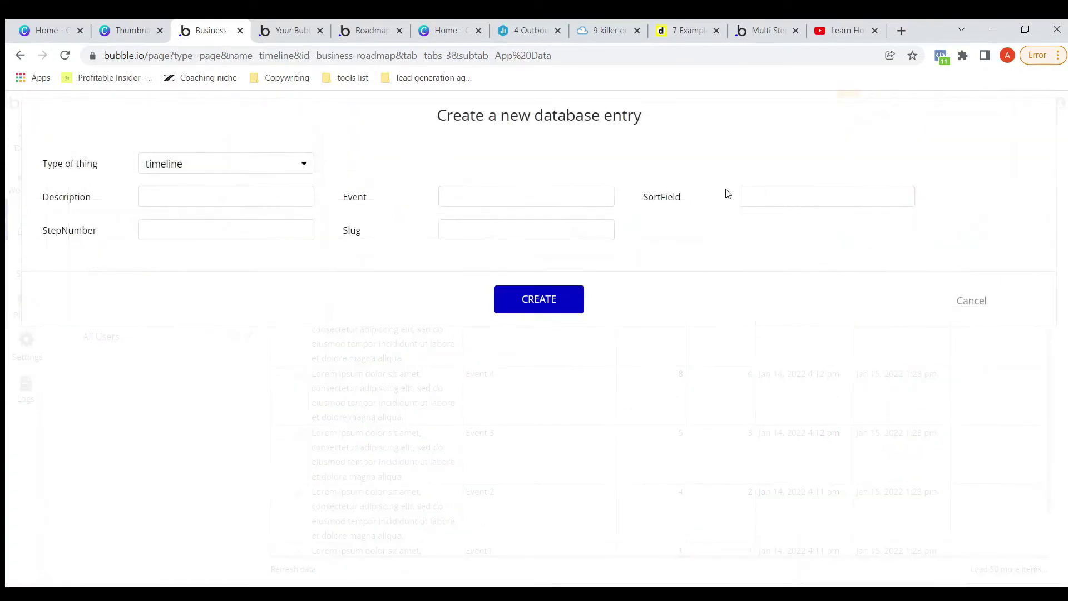
{"action": "left_click", "coordinate": [760, 202]}
{"action": "type", "text": "6"}
{"action": "left_click", "coordinate": [508, 305]}
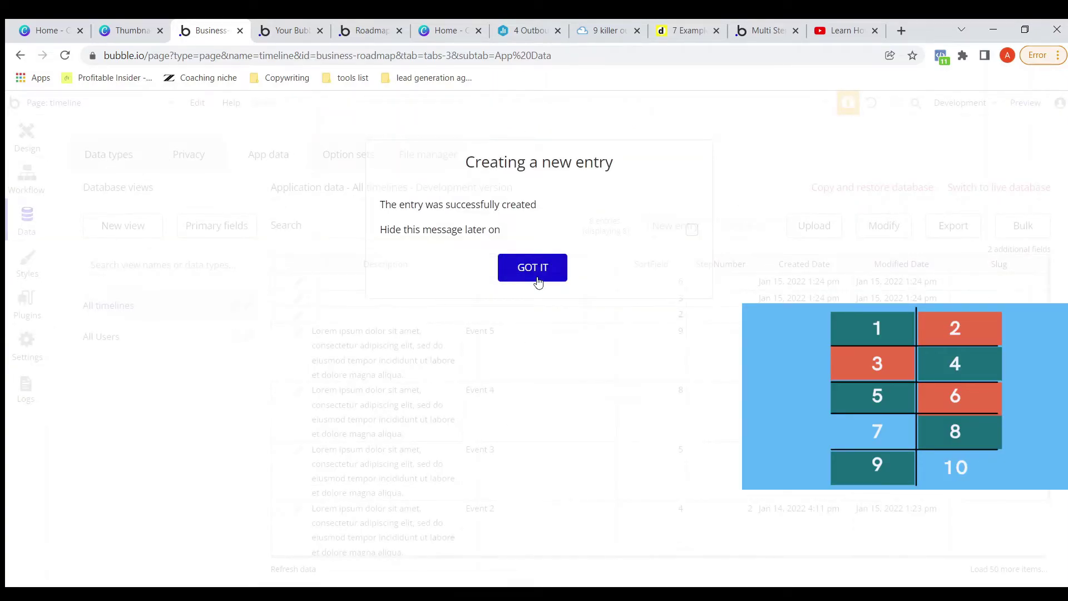
{"action": "left_click", "coordinate": [538, 279]}
Step: Create one more blank timeline database entry with only its SortField filled in as 7
{"action": "left_click", "coordinate": [665, 228]}
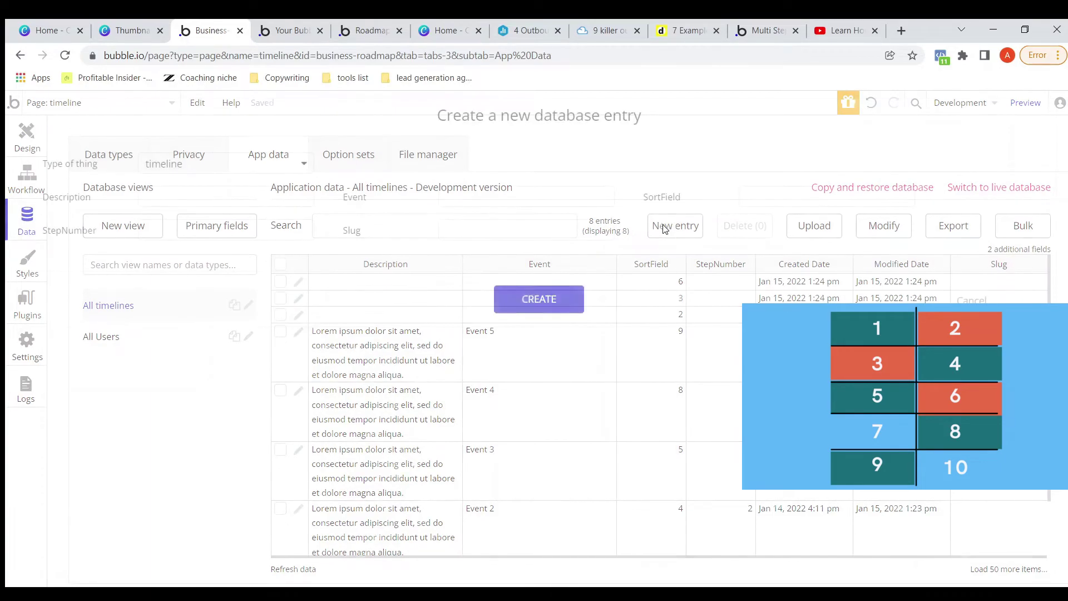
{"action": "left_click", "coordinate": [762, 196]}
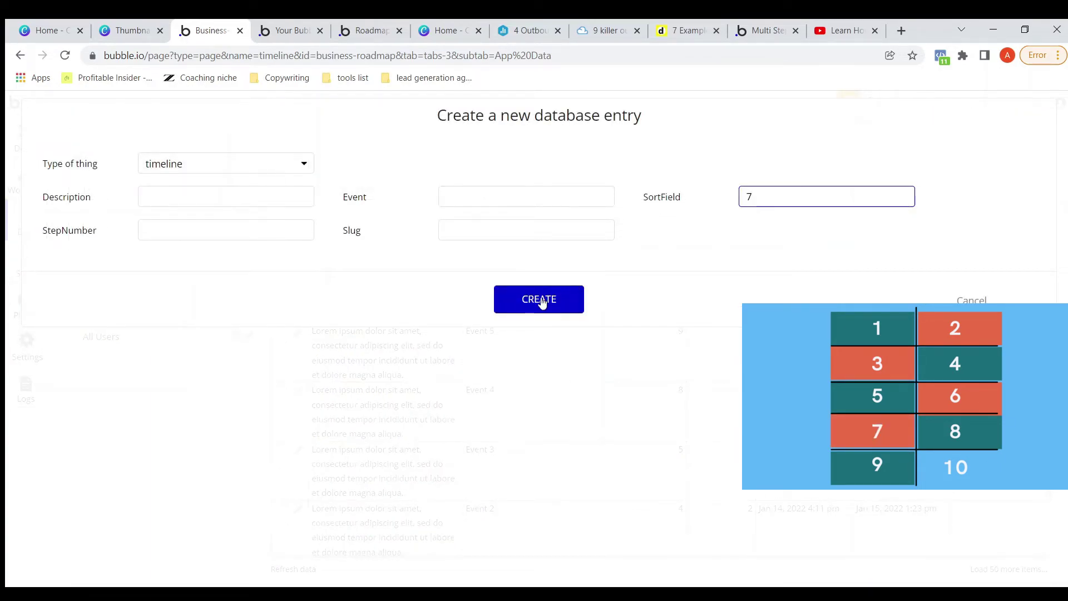
{"action": "left_click", "coordinate": [542, 300]}
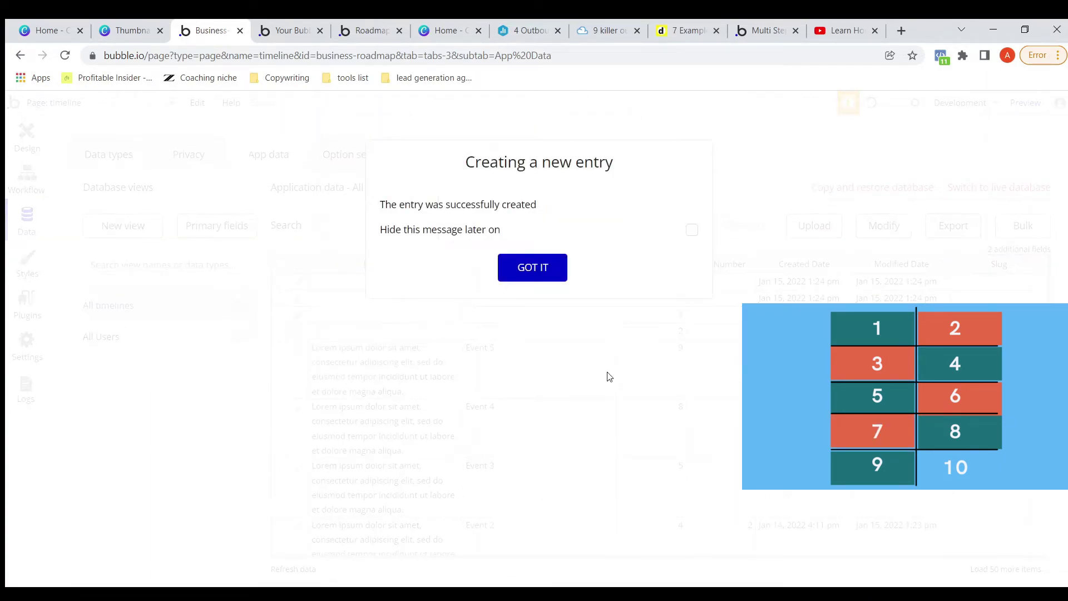
{"action": "left_click", "coordinate": [530, 269]}
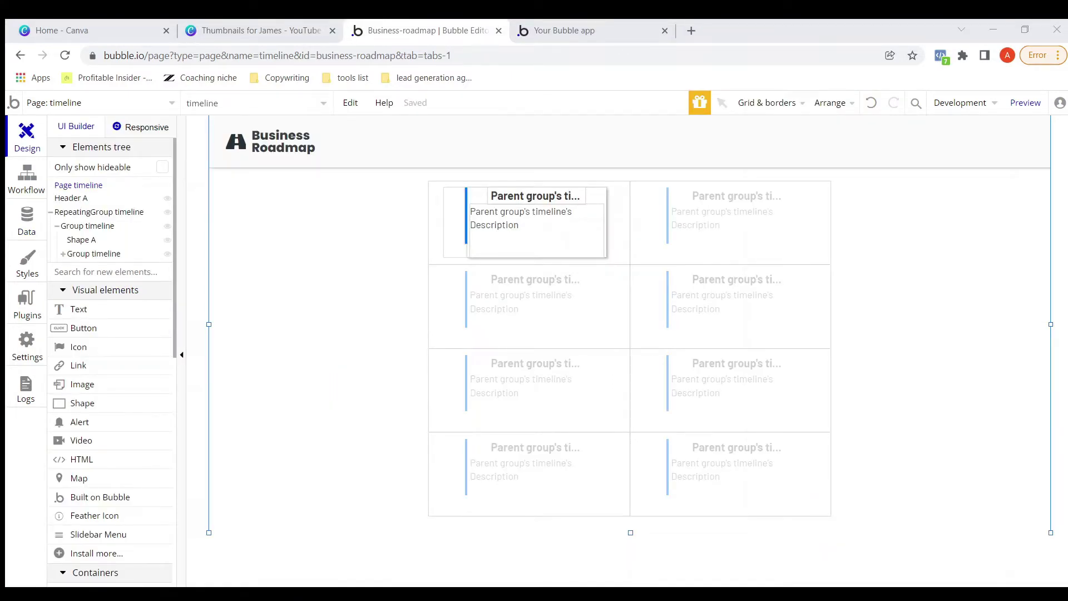
Step: Reload the timeline page preview to check the event card order, and return to the Bubble editor
{"action": "left_click", "coordinate": [537, 32]}
{"action": "left_click", "coordinate": [481, 103]}
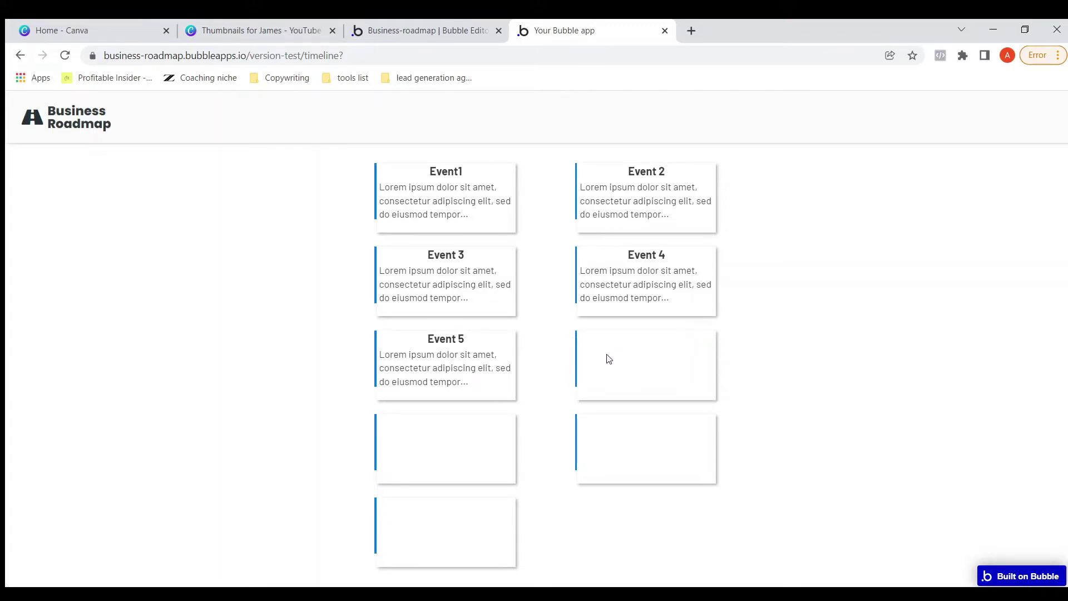
{"action": "left_click", "coordinate": [388, 34]}
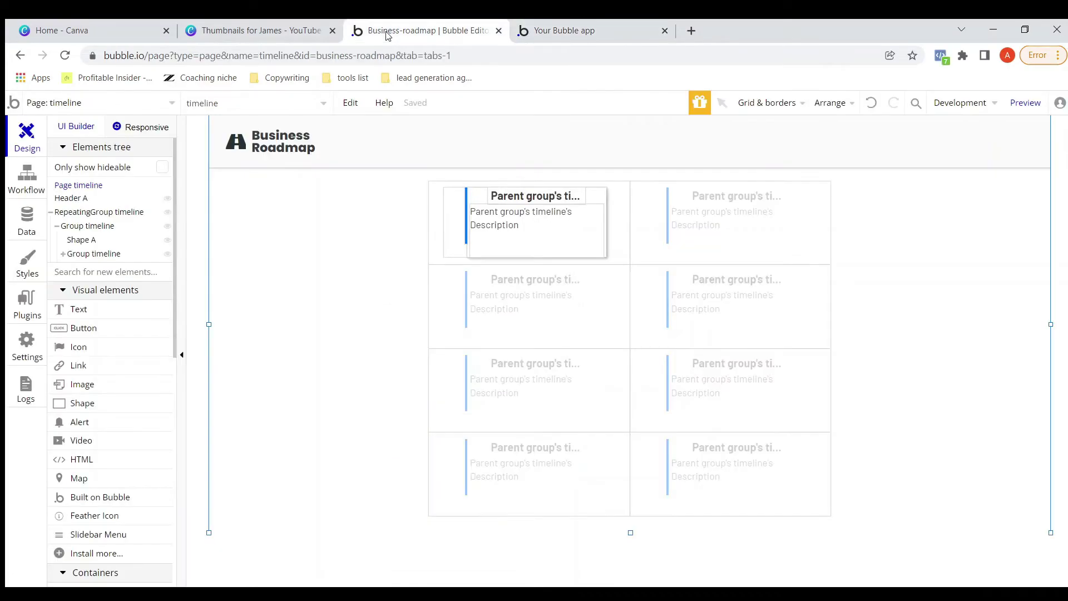
Step: Sort the timeline repeating group's data source search by SortField, with Descending set to "no"
{"action": "double_click", "coordinate": [623, 221]}
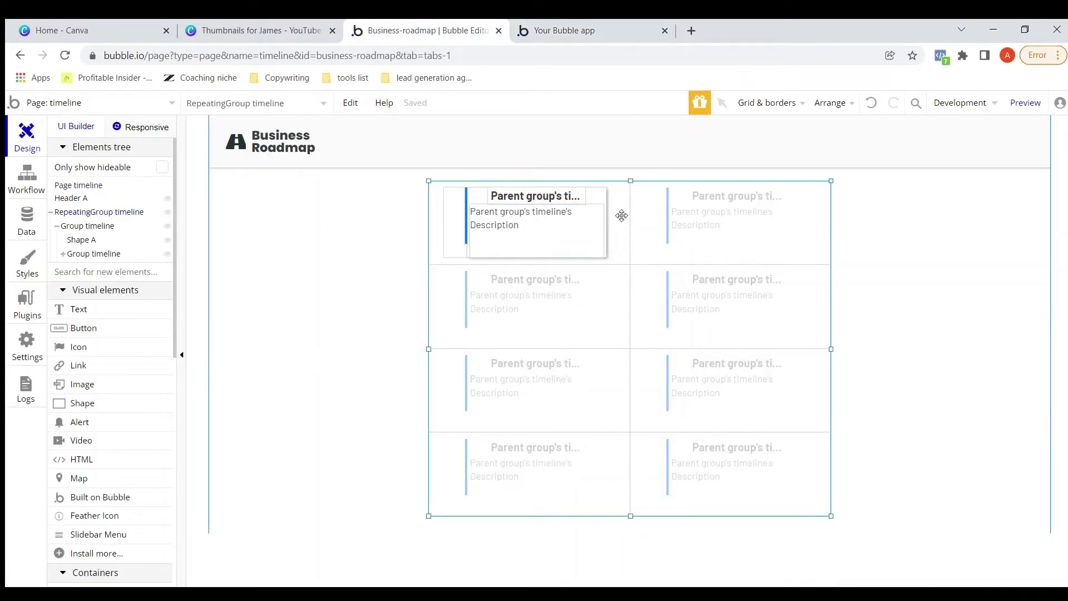
{"action": "left_click", "coordinate": [781, 210]}
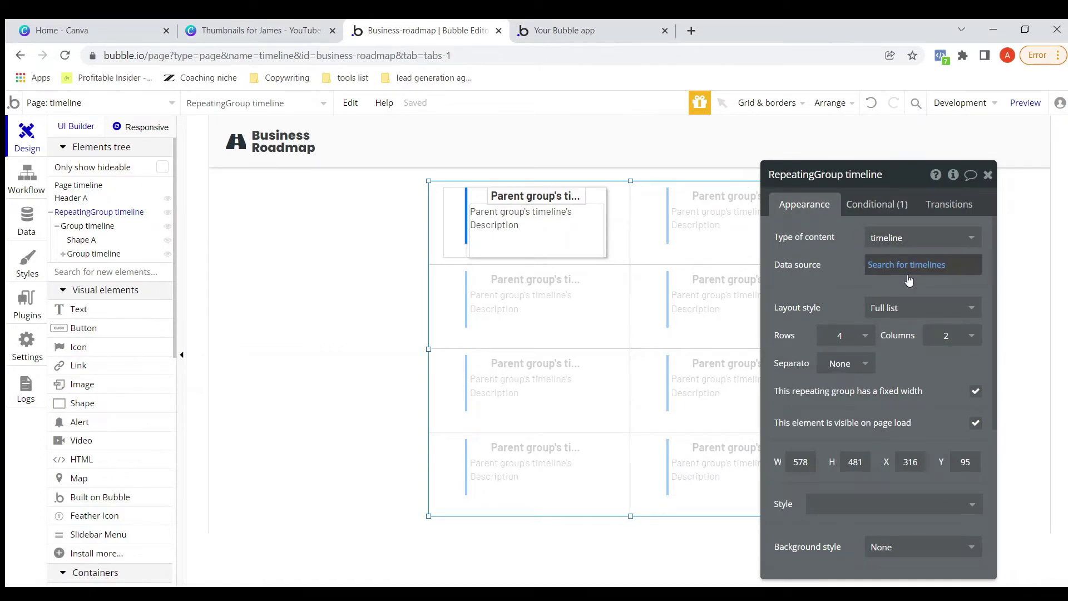
{"action": "left_click", "coordinate": [931, 267]}
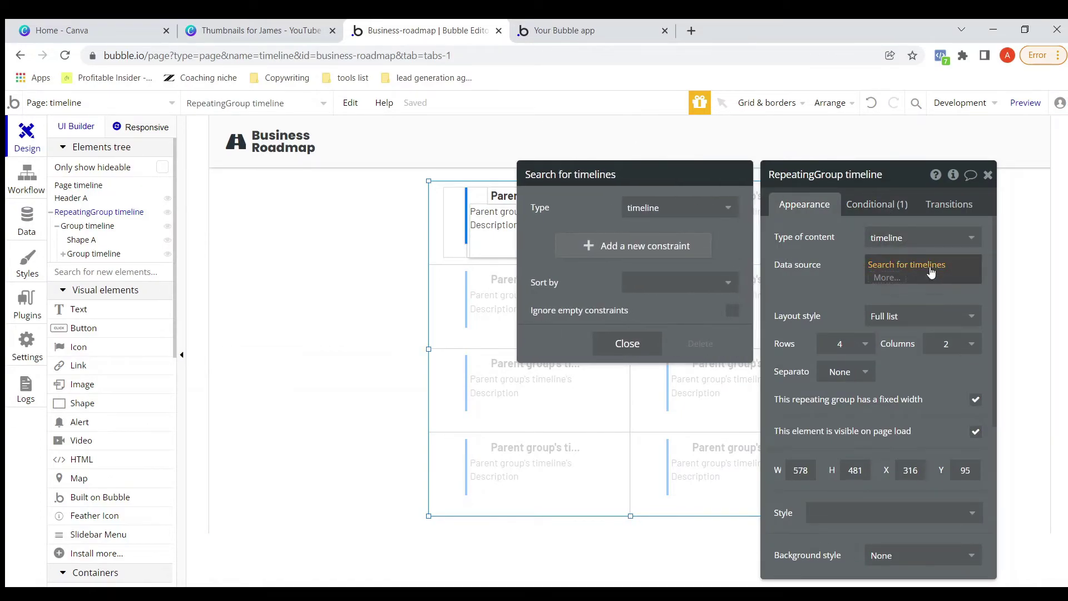
{"action": "left_click", "coordinate": [631, 282]}
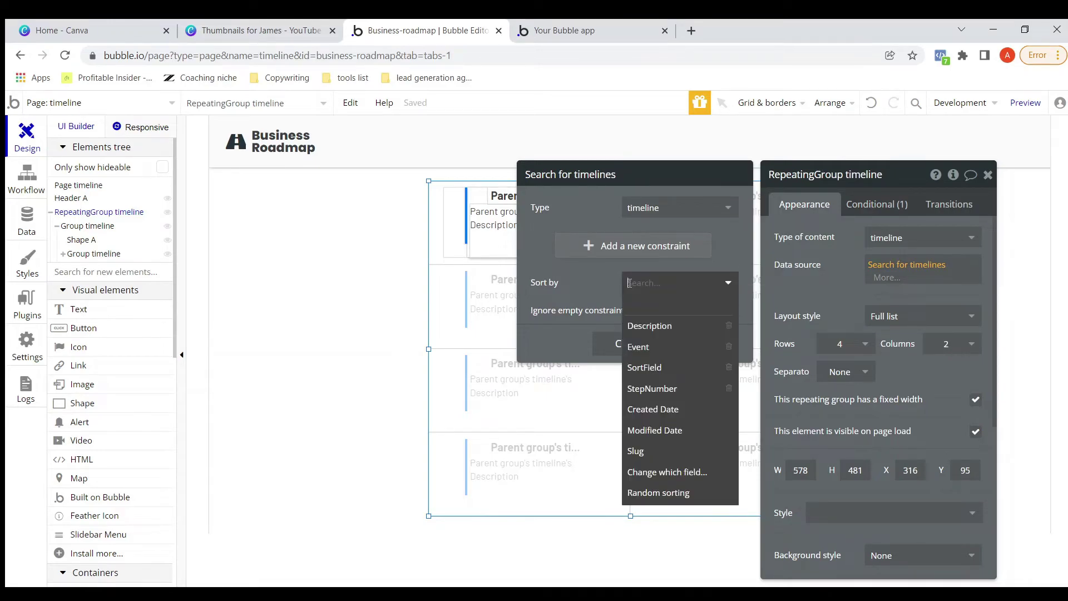
{"action": "left_click", "coordinate": [650, 367]}
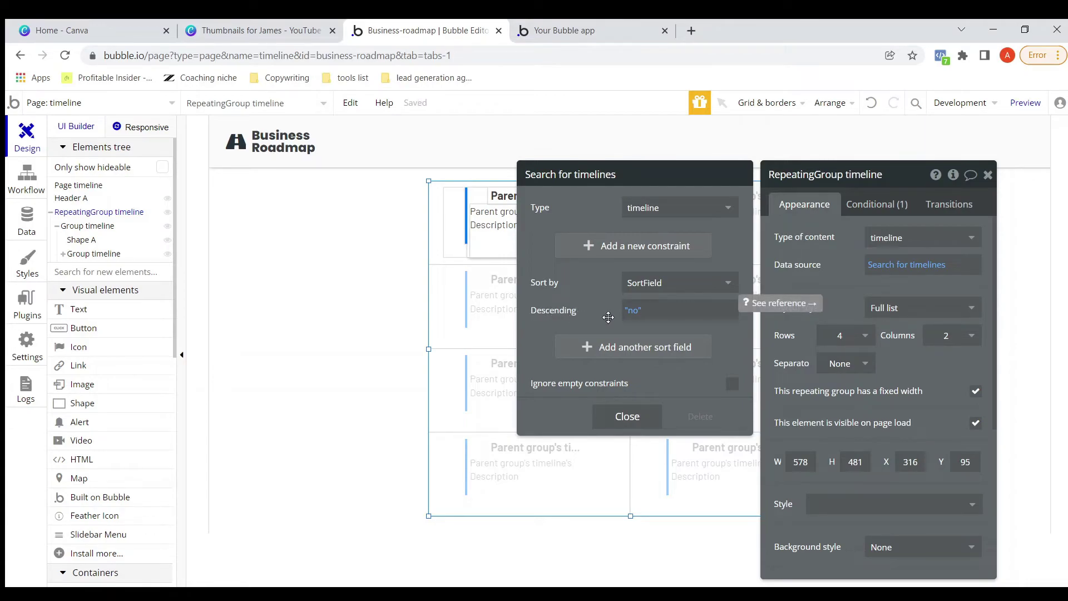
{"action": "left_click", "coordinate": [637, 416]}
Step: Refresh the app preview to check the sorted placement of events and blank cards, and return to the editor
{"action": "left_click", "coordinate": [545, 33]}
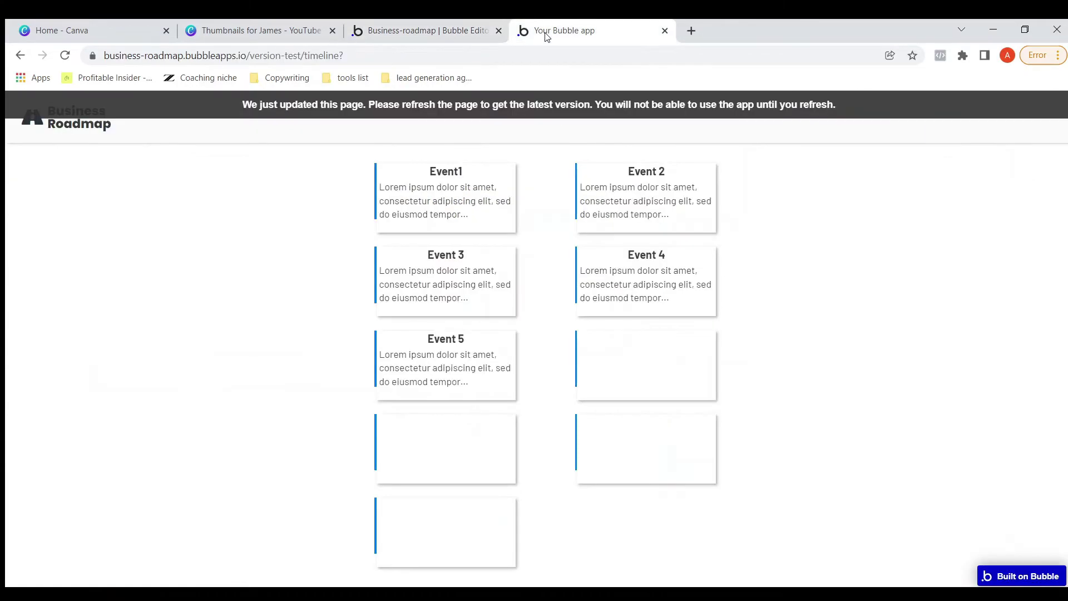
{"action": "left_click", "coordinate": [515, 99]}
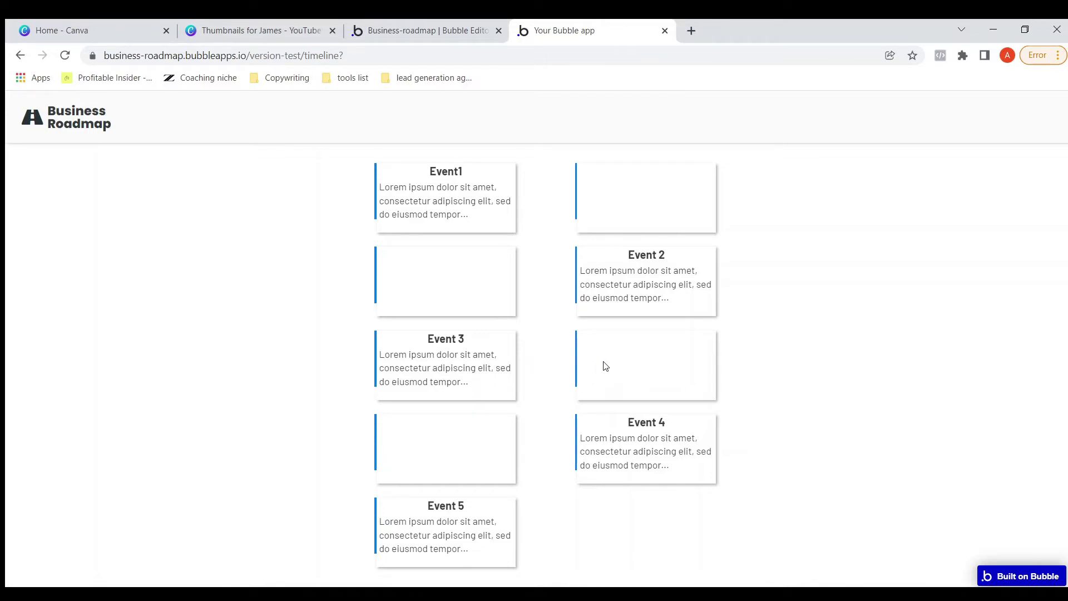
{"action": "left_click", "coordinate": [428, 33]}
Step: Add a condition to the outer Group timeline for when the Current cell's timeline's Event is empty
{"action": "left_click", "coordinate": [450, 222]}
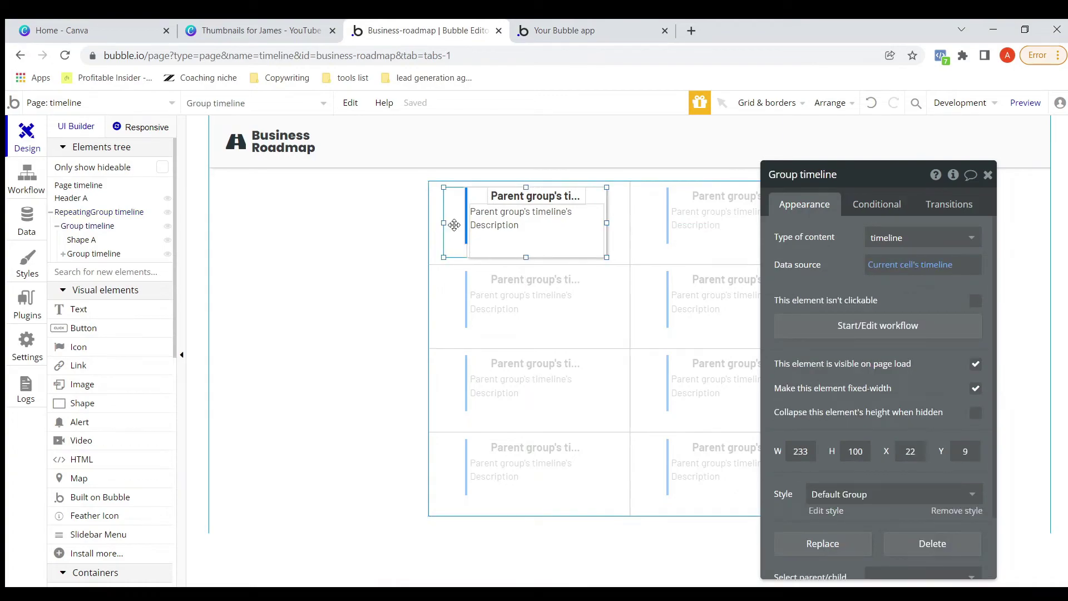
{"action": "left_click", "coordinate": [877, 205]}
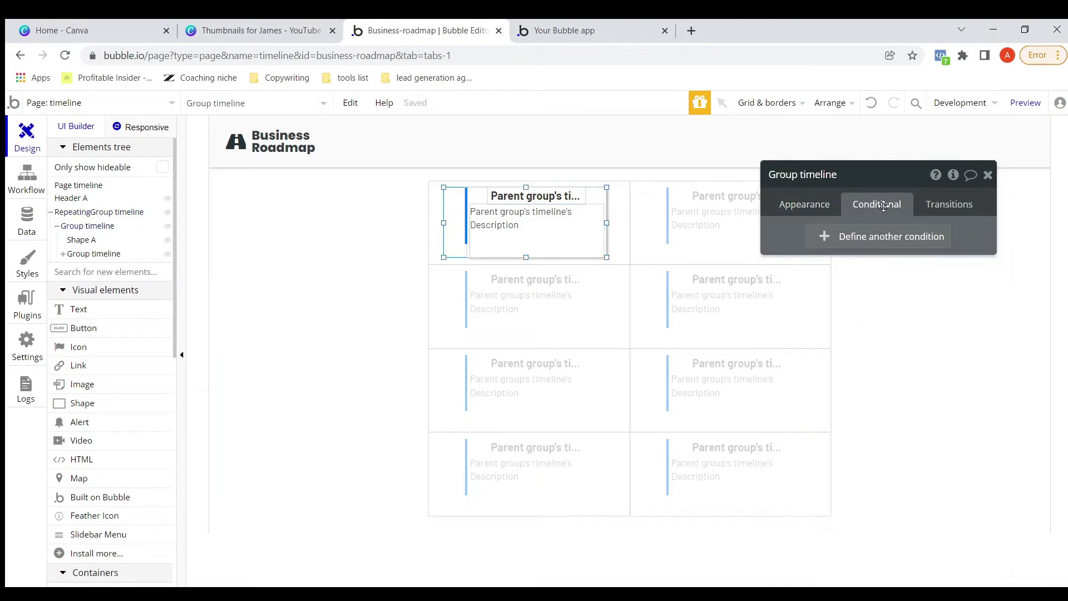
{"action": "left_click", "coordinate": [870, 241]}
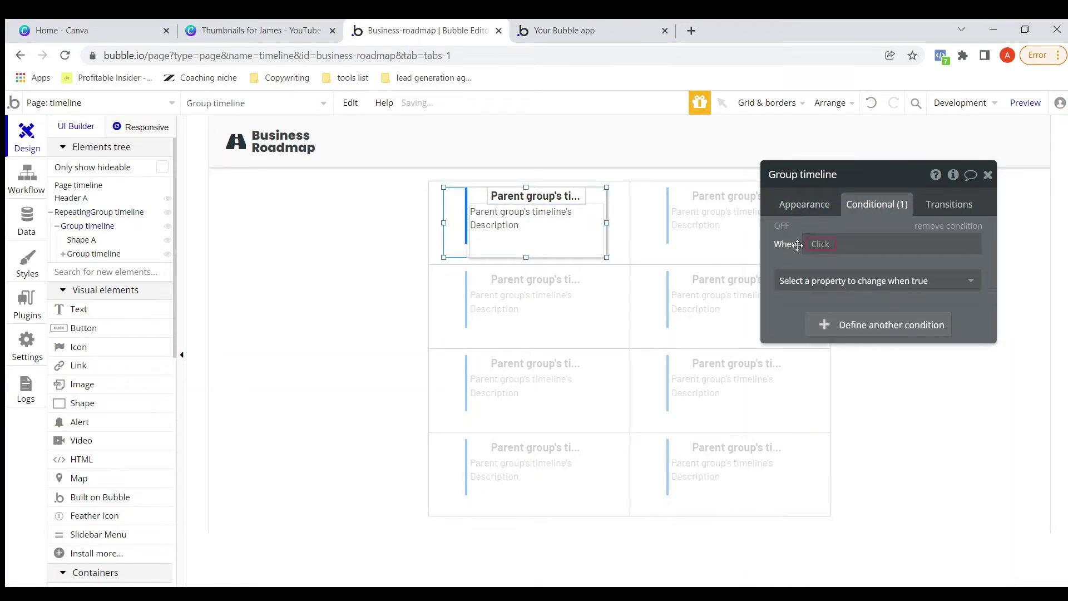
{"action": "left_click", "coordinate": [827, 248]}
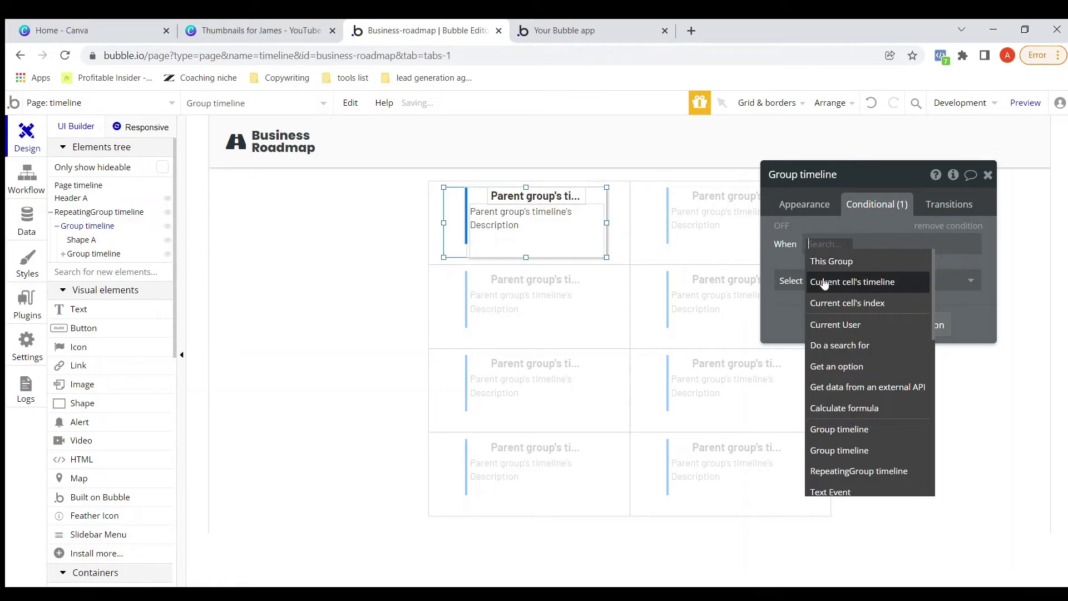
{"action": "left_click", "coordinate": [824, 280]}
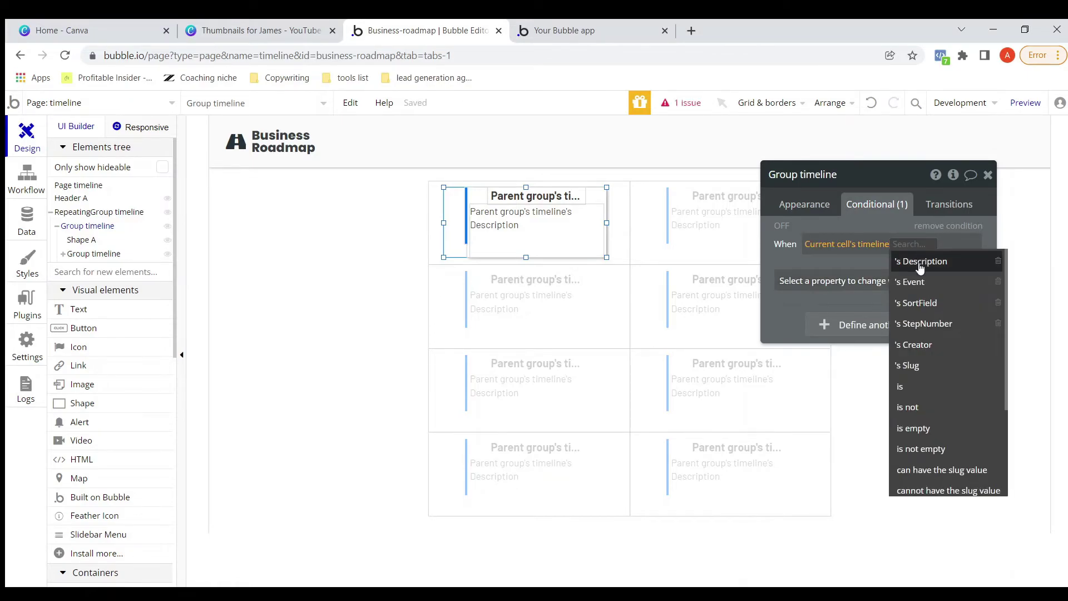
{"action": "left_click", "coordinate": [917, 281]}
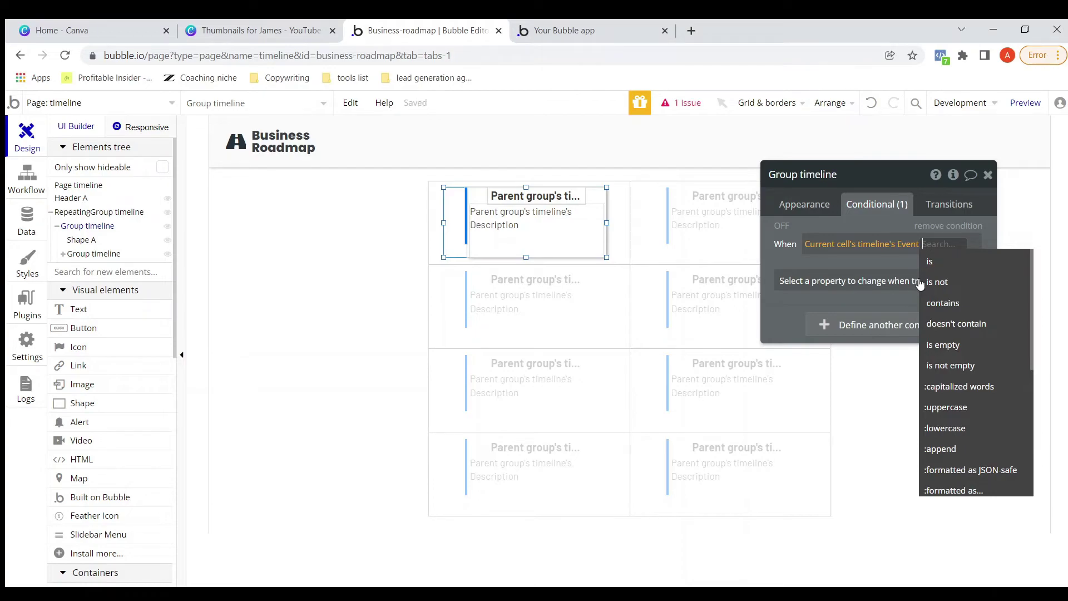
{"action": "left_click", "coordinate": [948, 346]}
{"action": "left_click", "coordinate": [776, 260]}
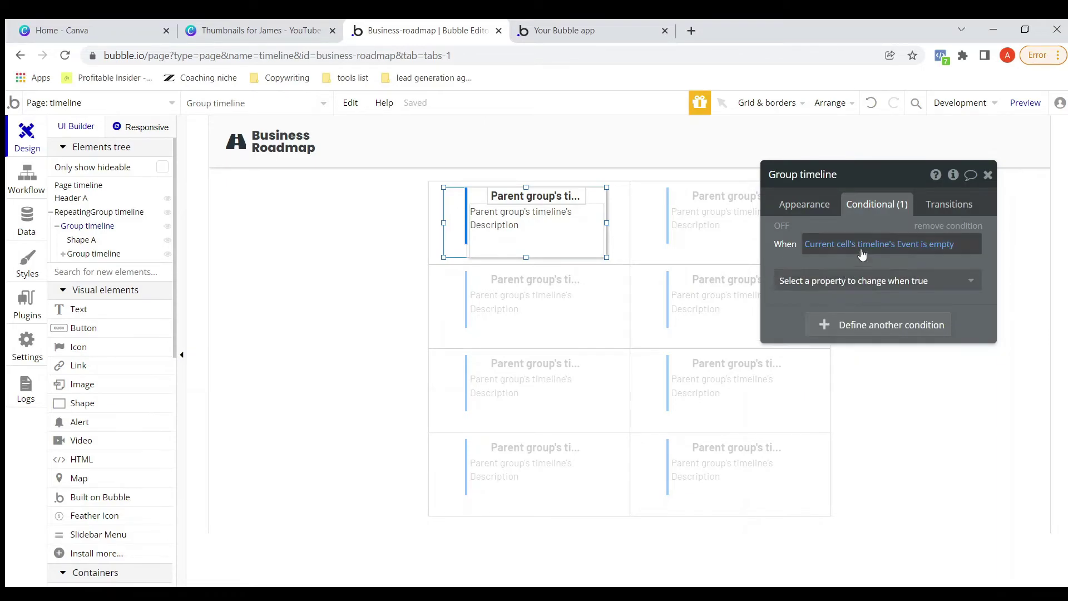
Step: Make the empty-Event condition hide the group by adding This element is visible as an unchecked property
{"action": "left_click", "coordinate": [875, 281]}
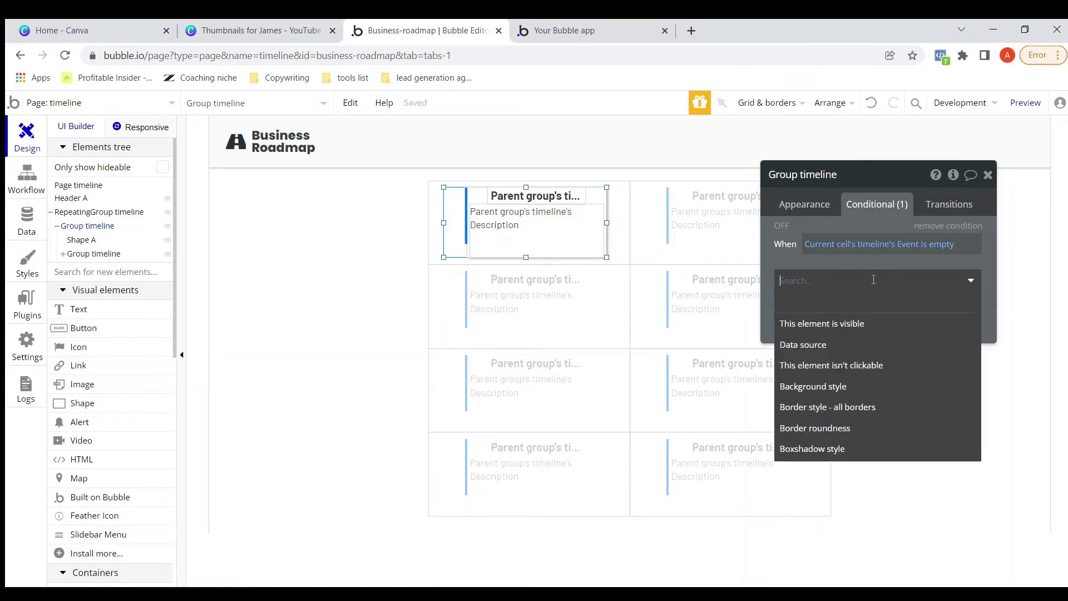
{"action": "left_click", "coordinate": [821, 328]}
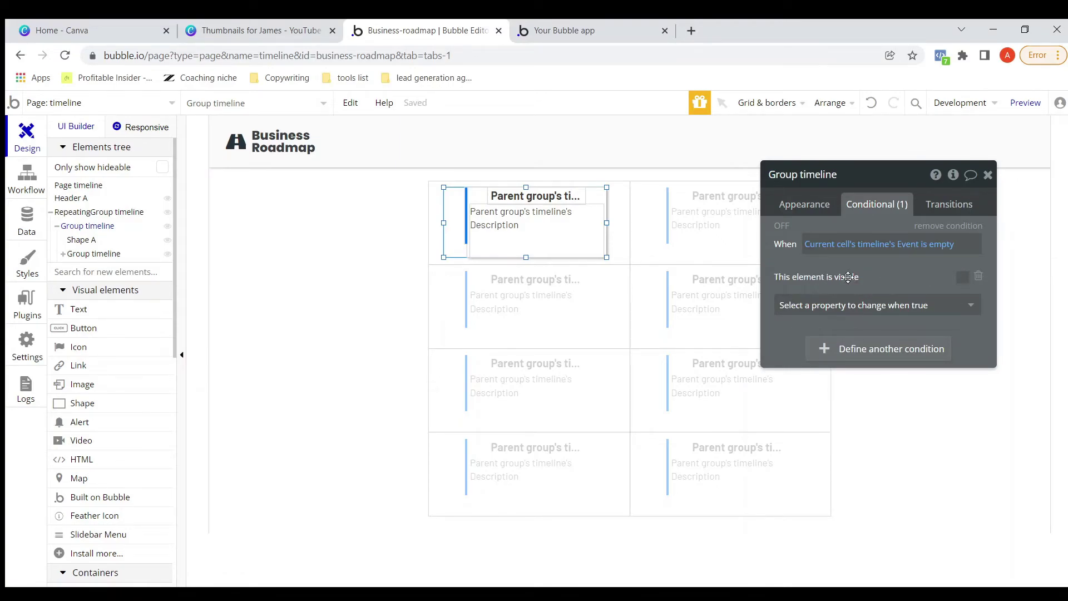
{"action": "left_click", "coordinate": [988, 175]}
Step: Refresh the app preview to check that blank cards are hidden, and return to the editor
{"action": "left_click", "coordinate": [600, 31]}
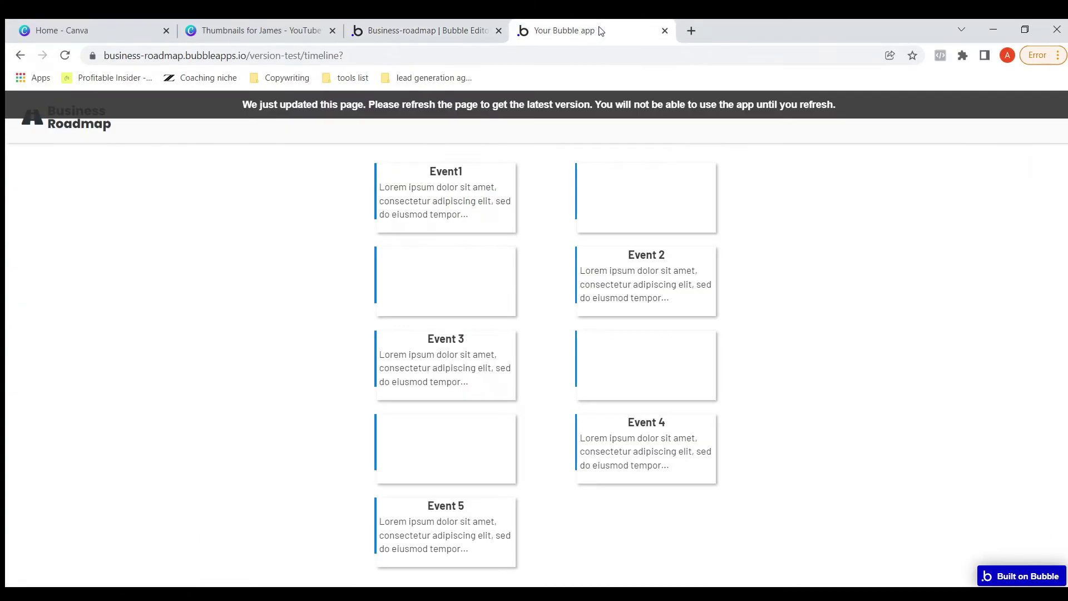
{"action": "left_click", "coordinate": [459, 103]}
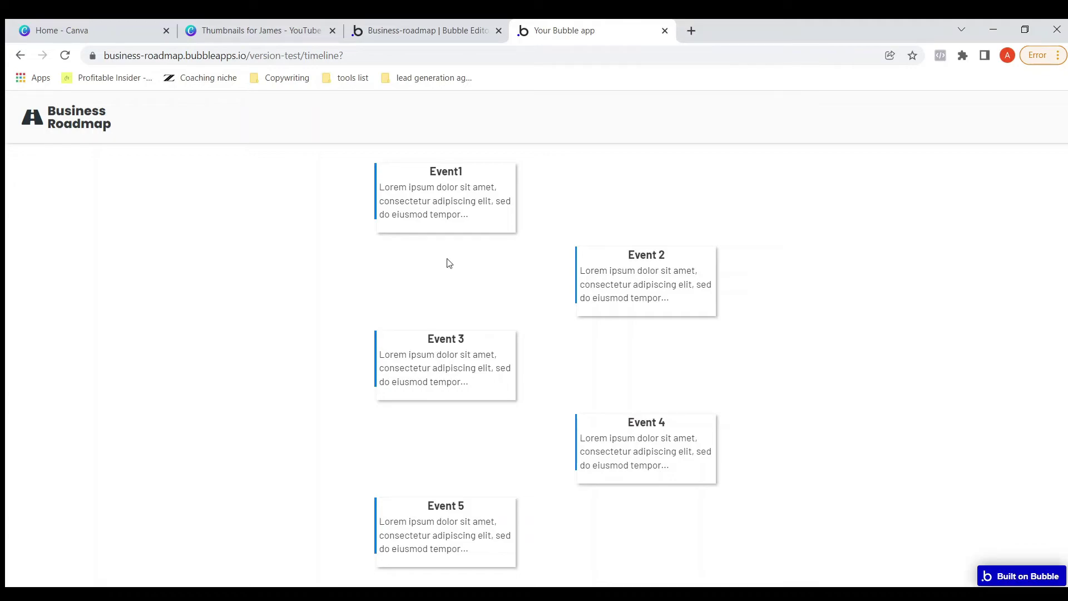
{"action": "left_click", "coordinate": [408, 39]}
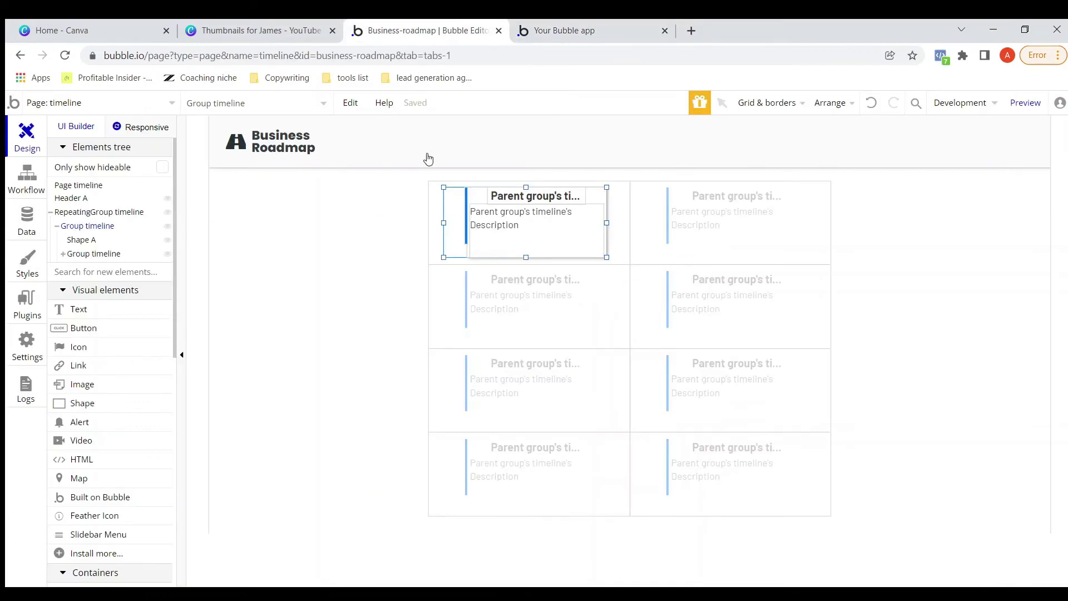
Step: Define the inner card group's unfilled condition as This Group is hovered, after reviewing its shadow settings
{"action": "left_click", "coordinate": [479, 198]}
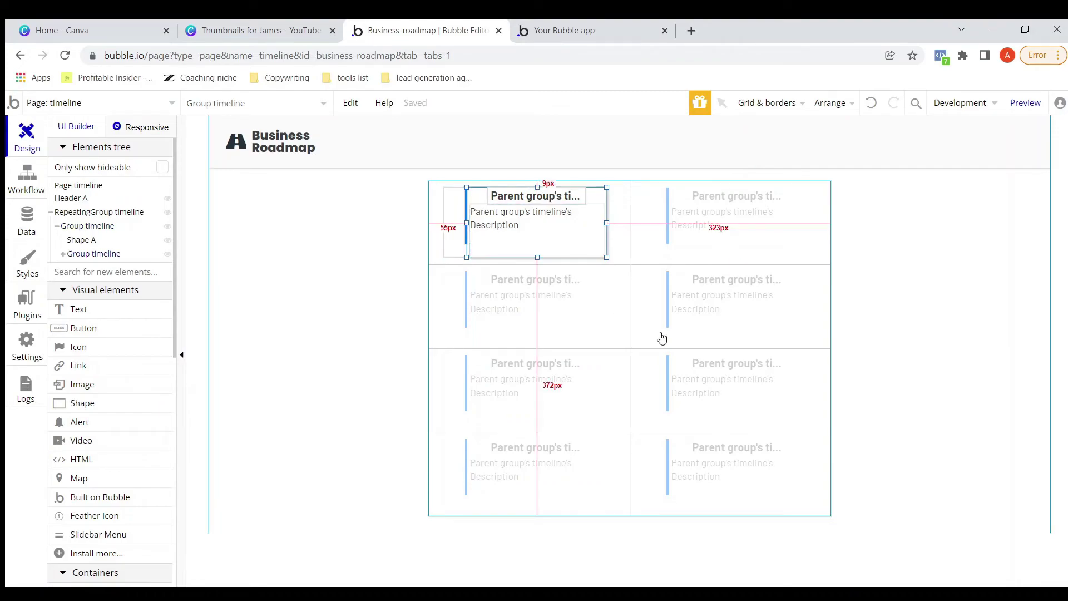
{"action": "double_click", "coordinate": [478, 194]}
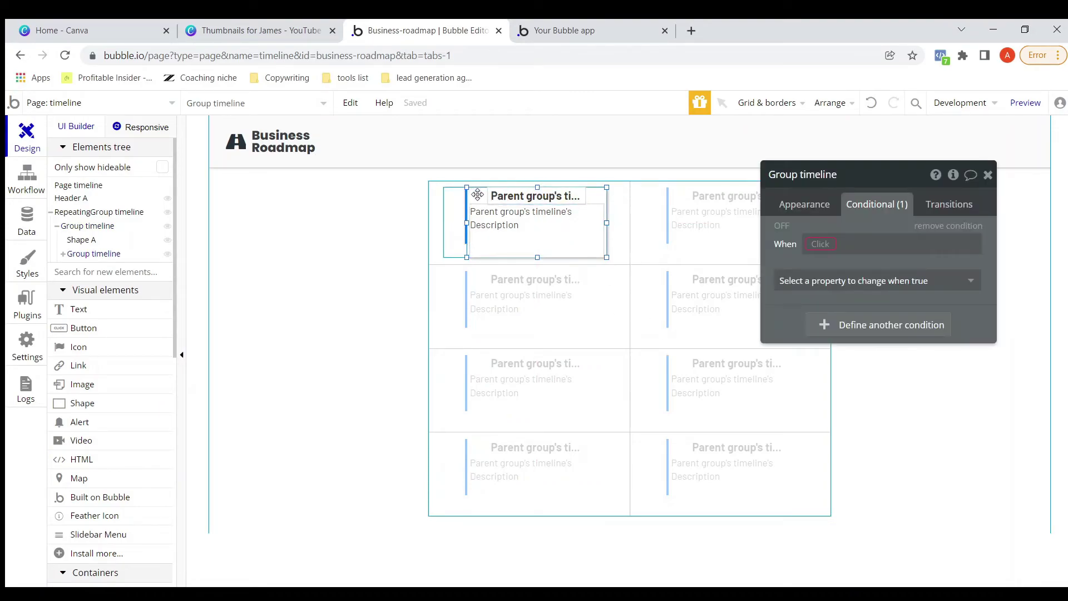
{"action": "left_click", "coordinate": [793, 204]}
{"action": "scroll", "coordinate": [867, 390], "scroll_direction": "down", "scroll_amount": 5}
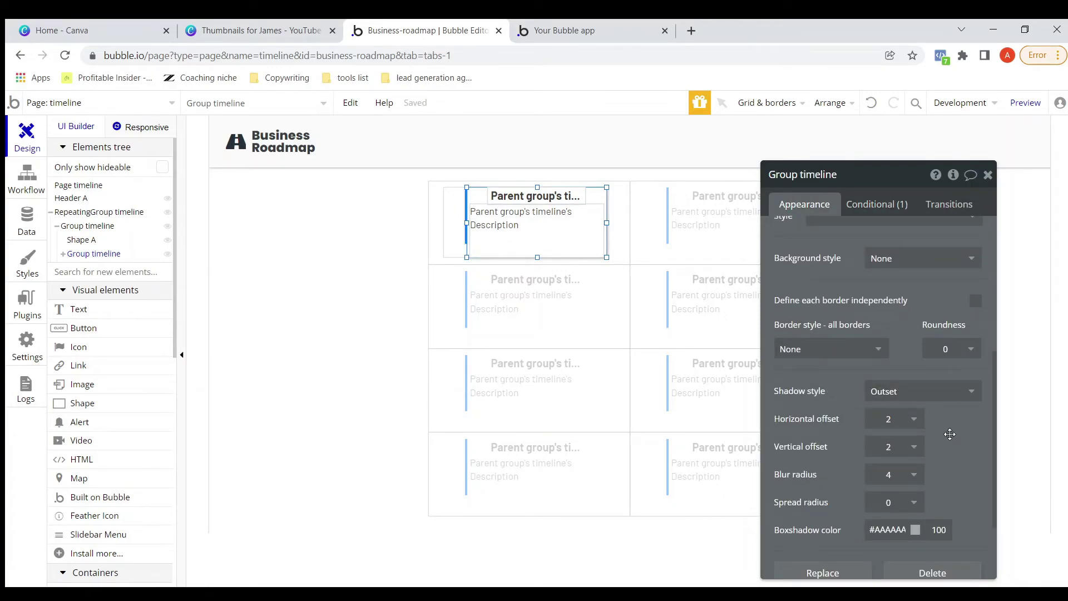
{"action": "scroll", "coordinate": [935, 401], "scroll_direction": "down", "scroll_amount": 2}
{"action": "scroll", "coordinate": [890, 333], "scroll_direction": "up", "scroll_amount": 4}
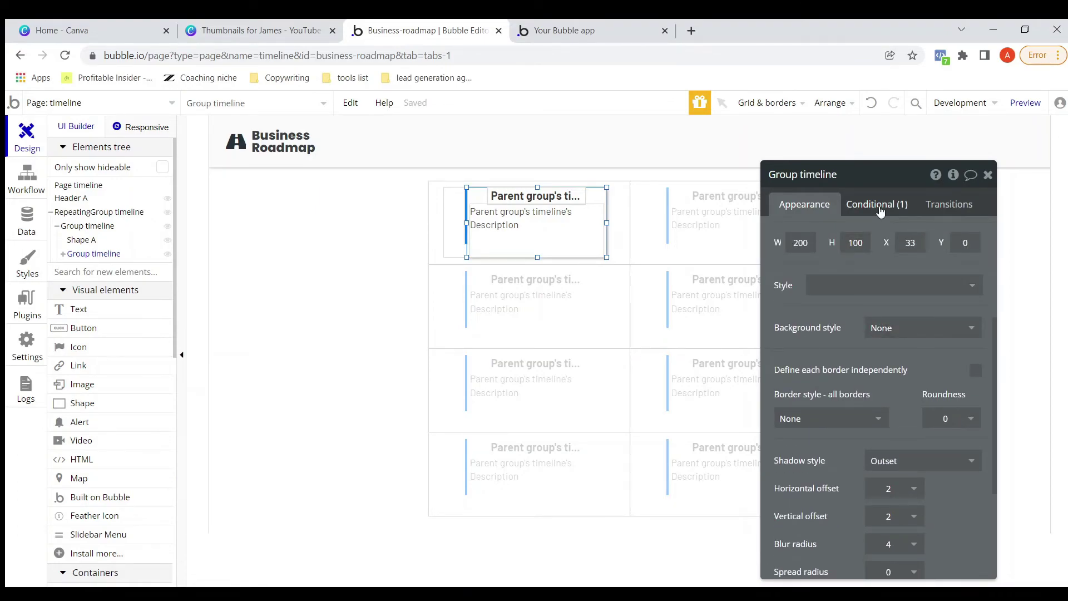
{"action": "left_click", "coordinate": [881, 217]}
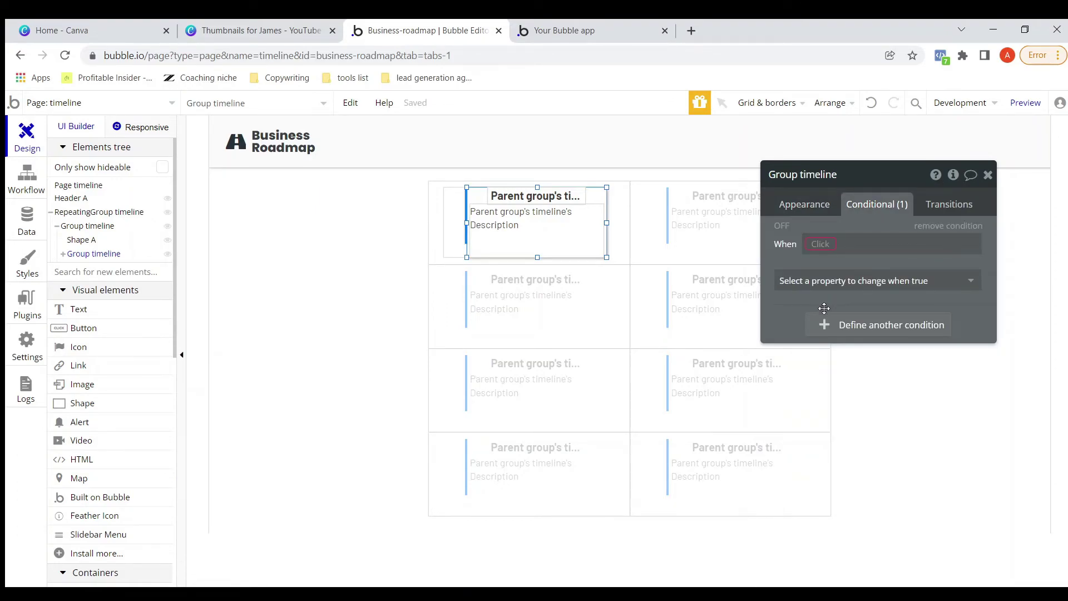
{"action": "left_click", "coordinate": [815, 250]}
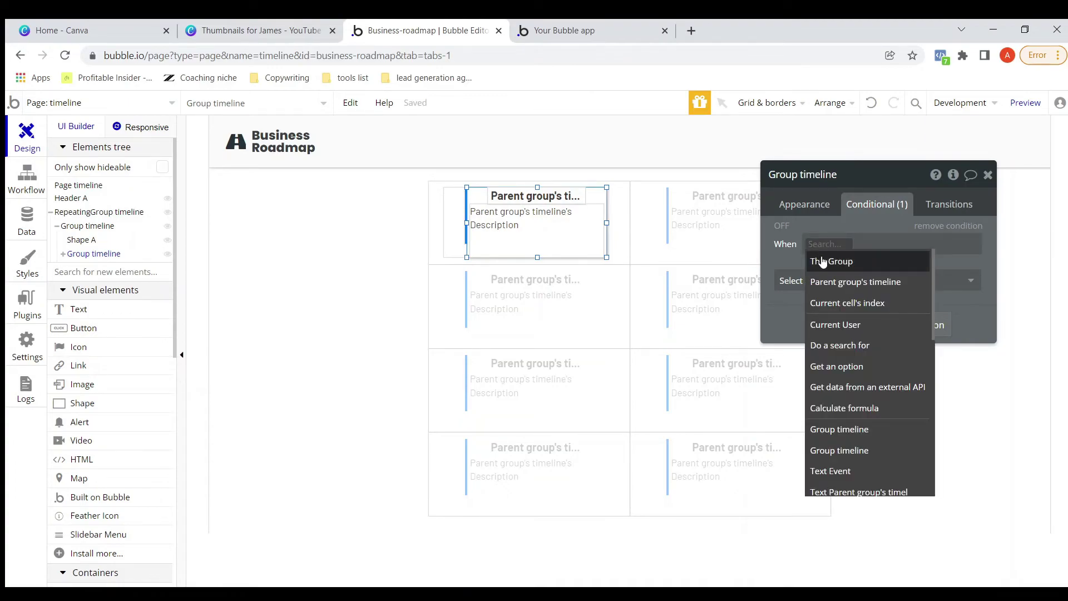
{"action": "left_click", "coordinate": [818, 261]}
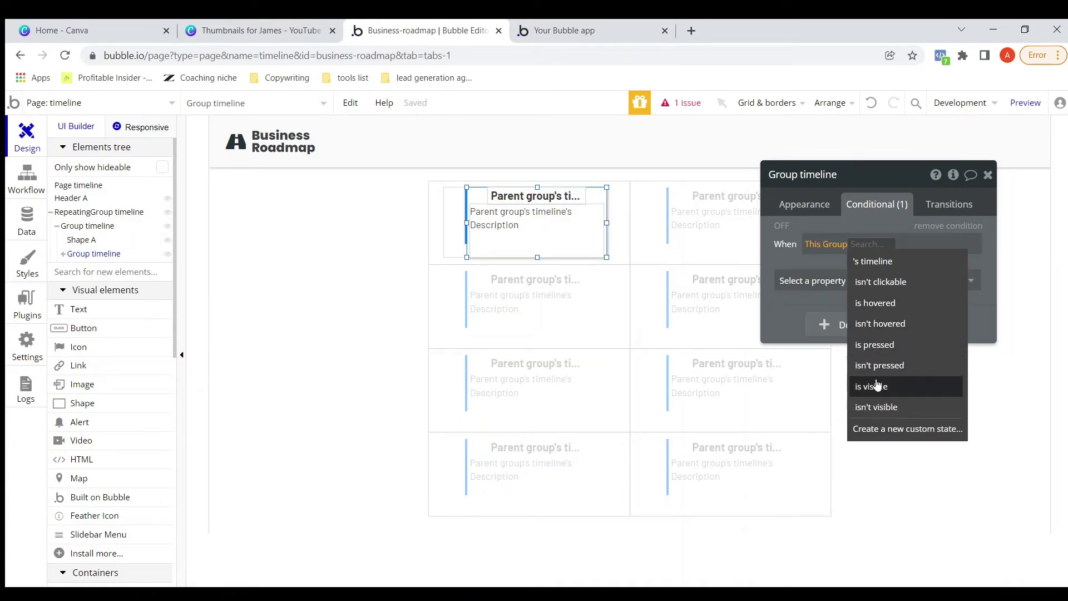
{"action": "left_click", "coordinate": [879, 304]}
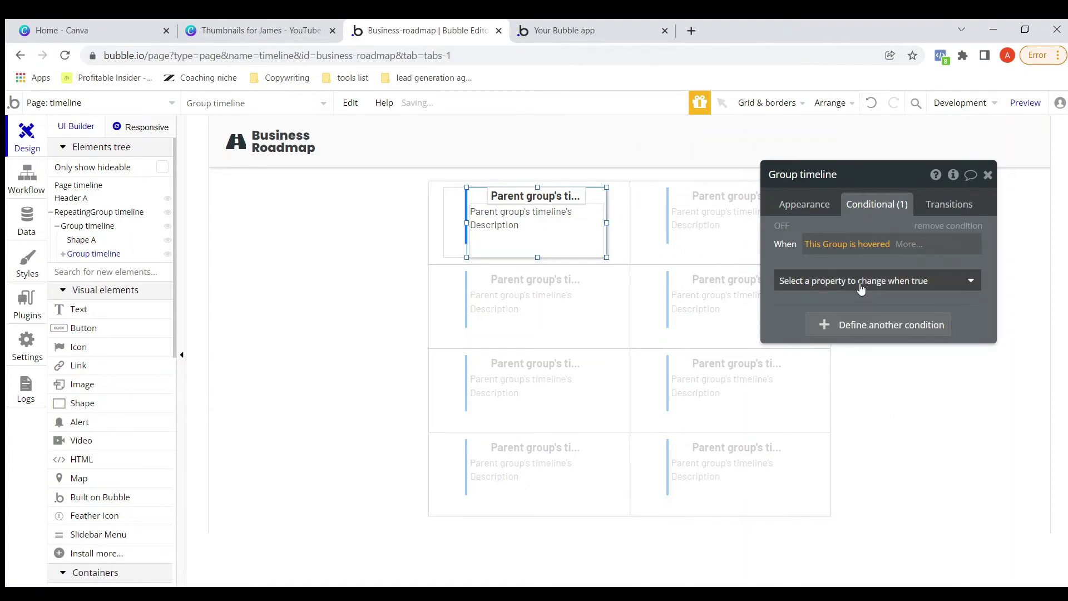
Step: Make the hover condition set the Boxshadow spread radius to 4, and check the card shadows in the app preview
{"action": "left_click", "coordinate": [867, 280]}
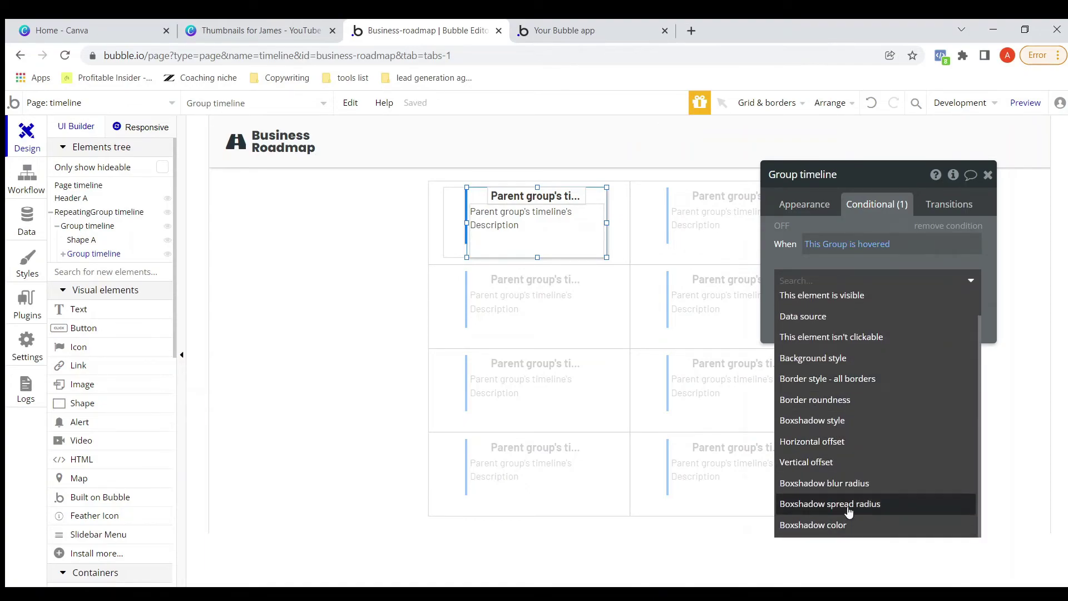
{"action": "left_click", "coordinate": [847, 507]}
{"action": "left_click", "coordinate": [958, 277]}
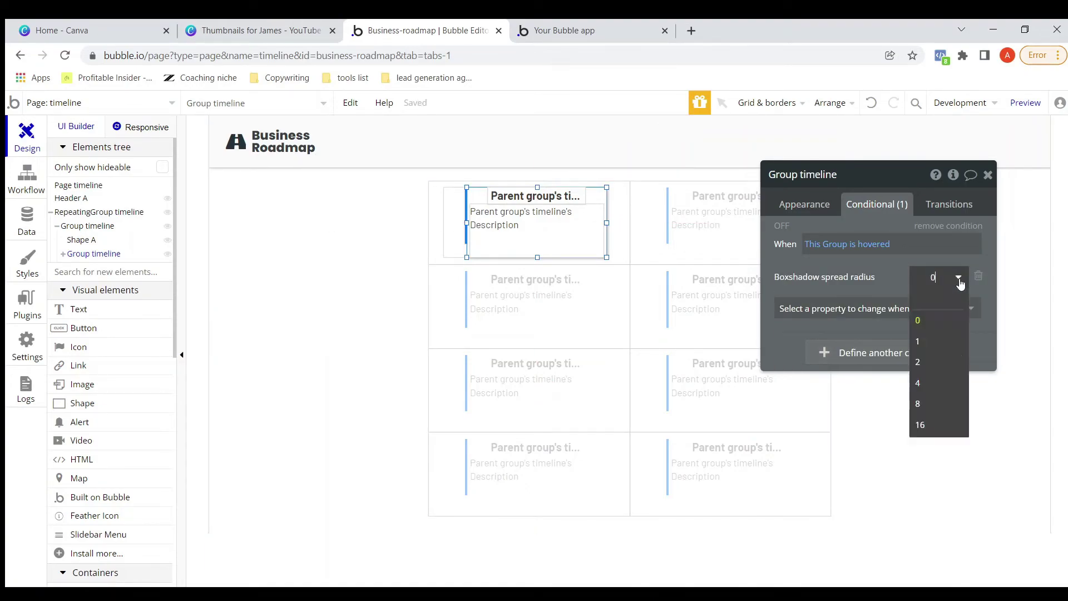
{"action": "left_click", "coordinate": [935, 384]}
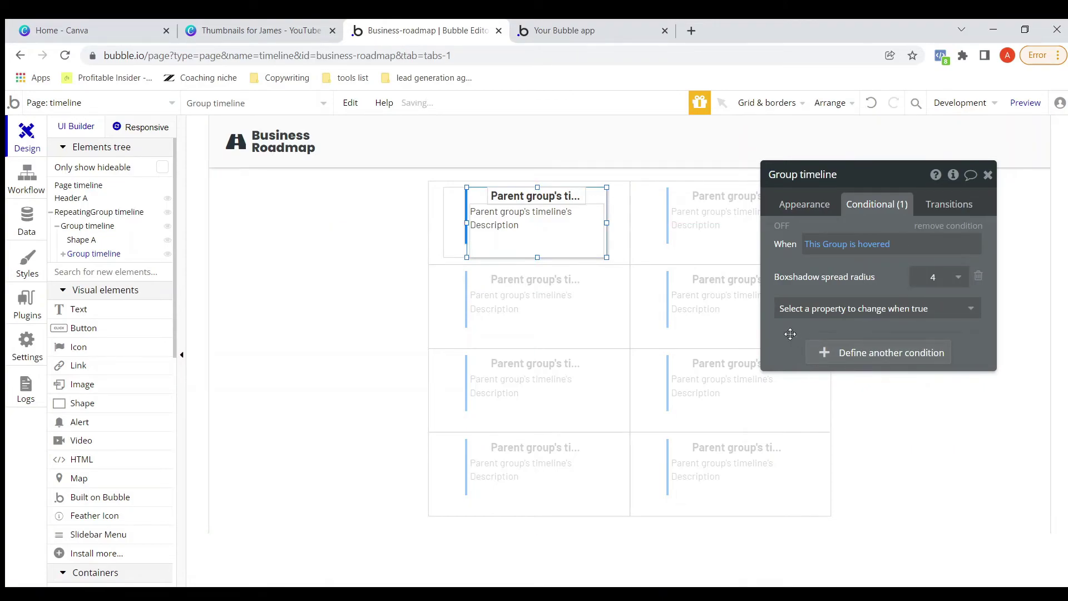
{"action": "left_click", "coordinate": [988, 175]}
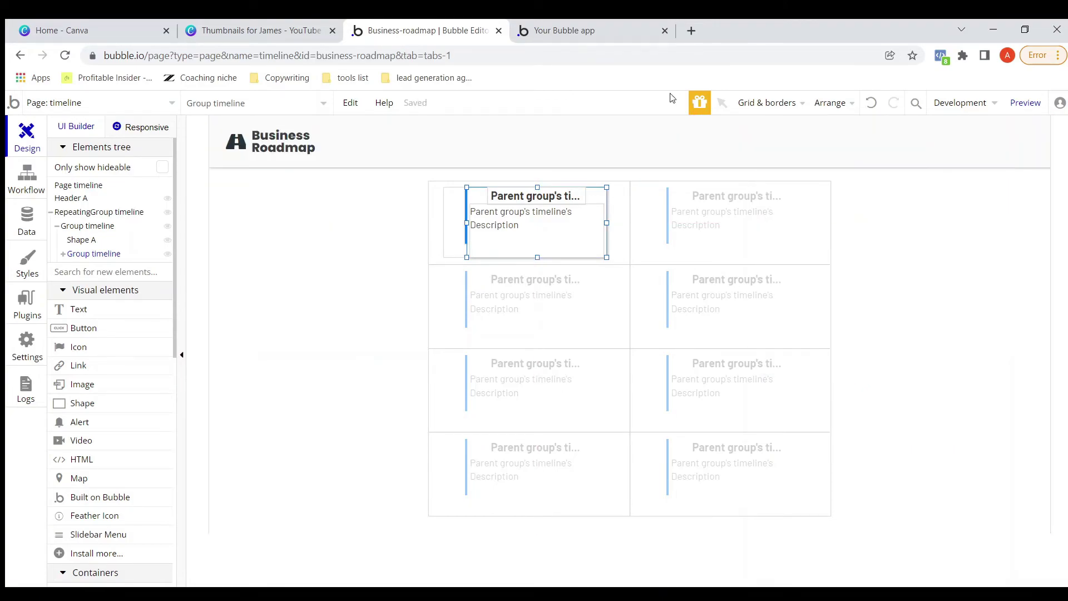
{"action": "left_click", "coordinate": [621, 32]}
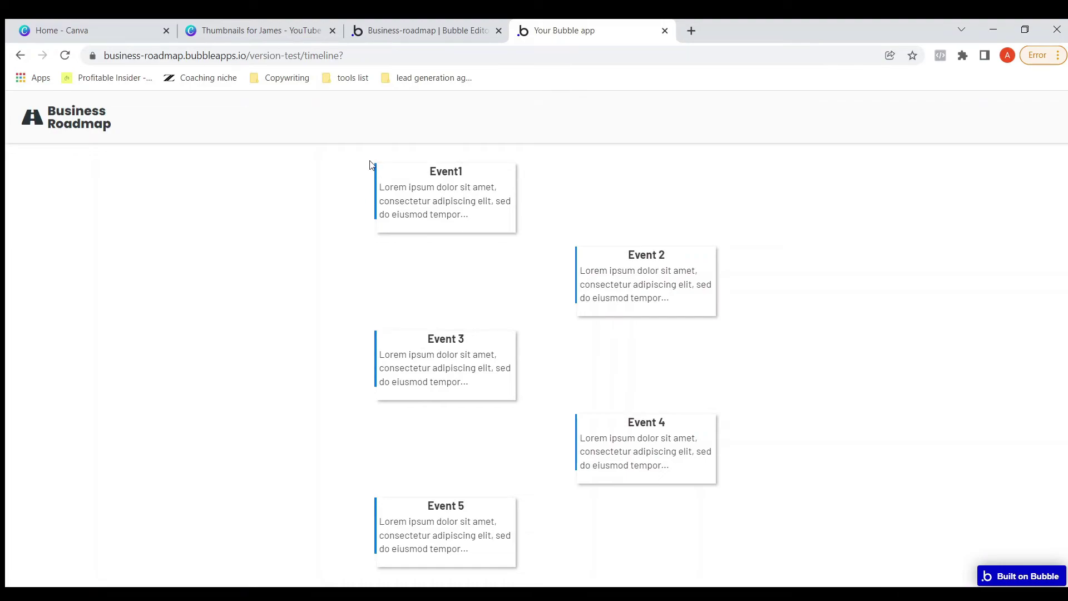
{"action": "left_click", "coordinate": [402, 33]}
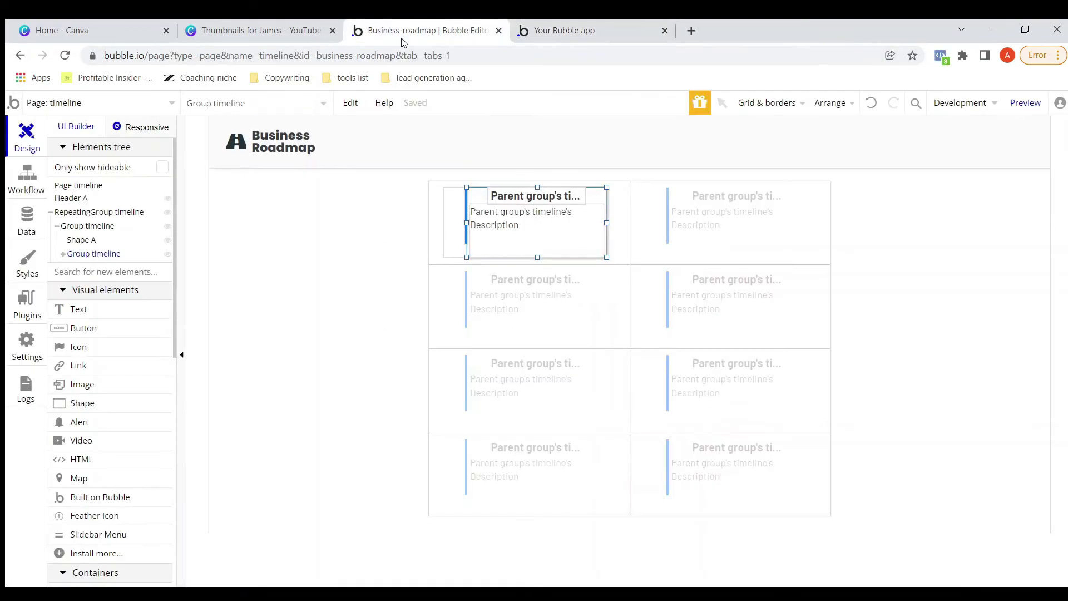
Step: Add a 26 by 24 text element beside the blue bar in the outer Group timeline, showing Parent group's timeline's StepNumber
{"action": "left_click", "coordinate": [78, 309]}
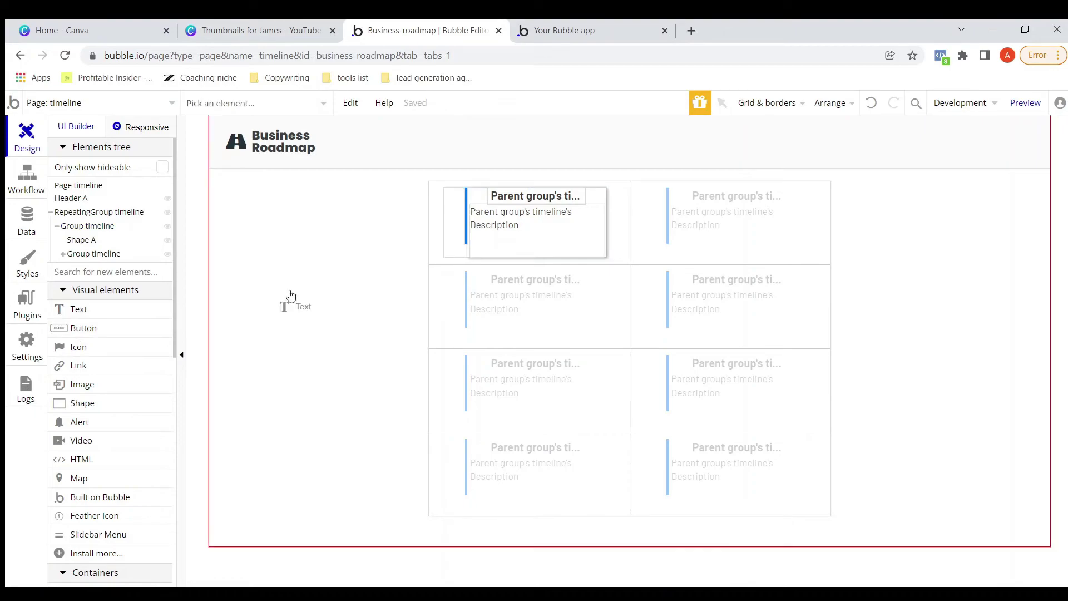
{"action": "left_click", "coordinate": [84, 310]}
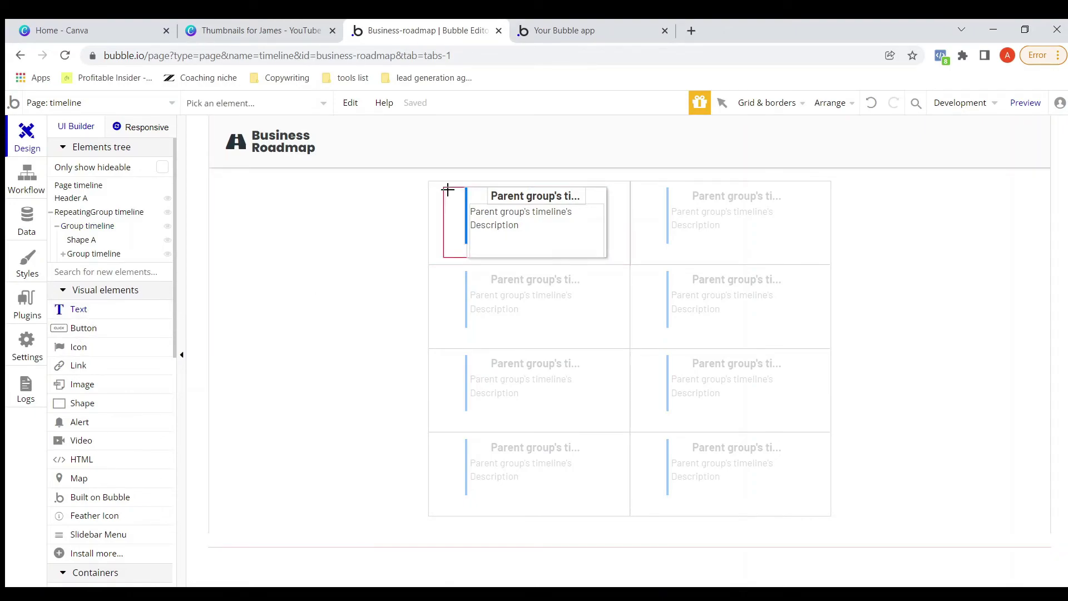
{"action": "left_click_drag", "start_coordinate": [449, 191], "coordinate": [456, 203]}
{"action": "left_click", "coordinate": [848, 264]}
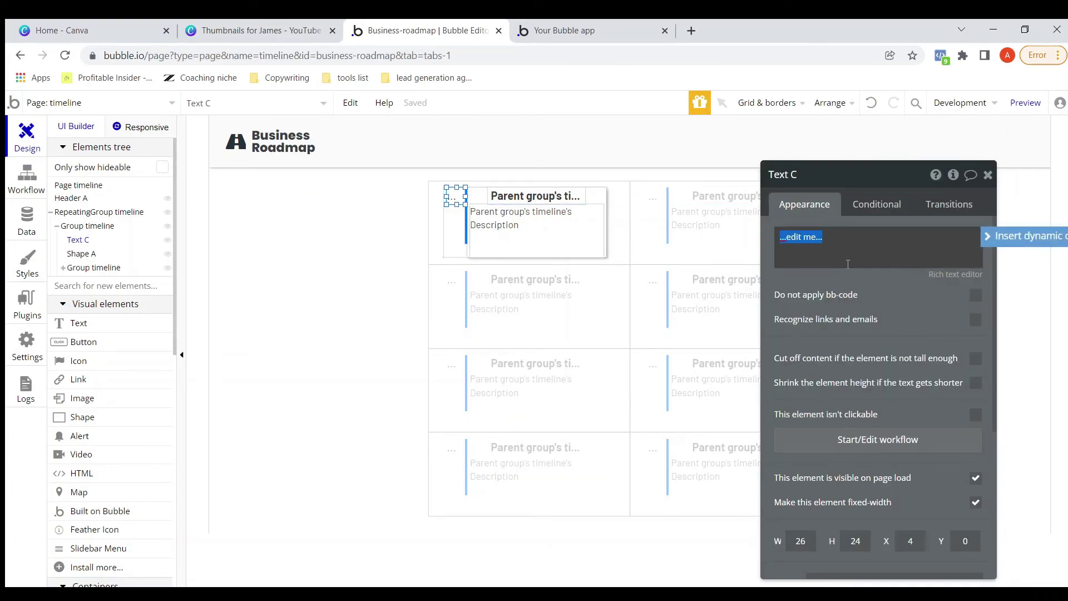
{"action": "left_click", "coordinate": [1019, 236]}
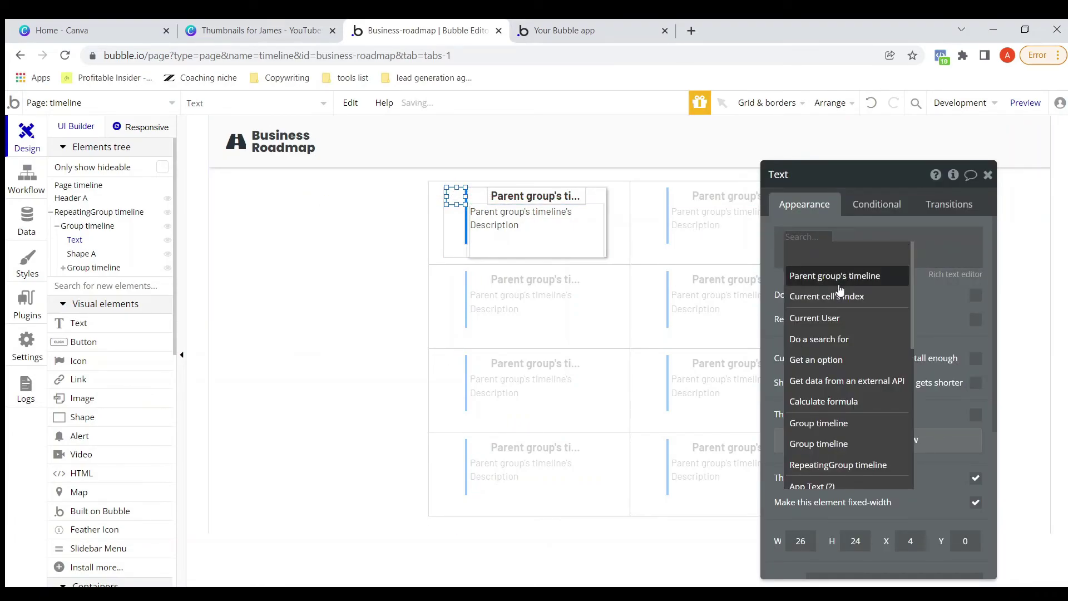
{"action": "left_click", "coordinate": [835, 277]}
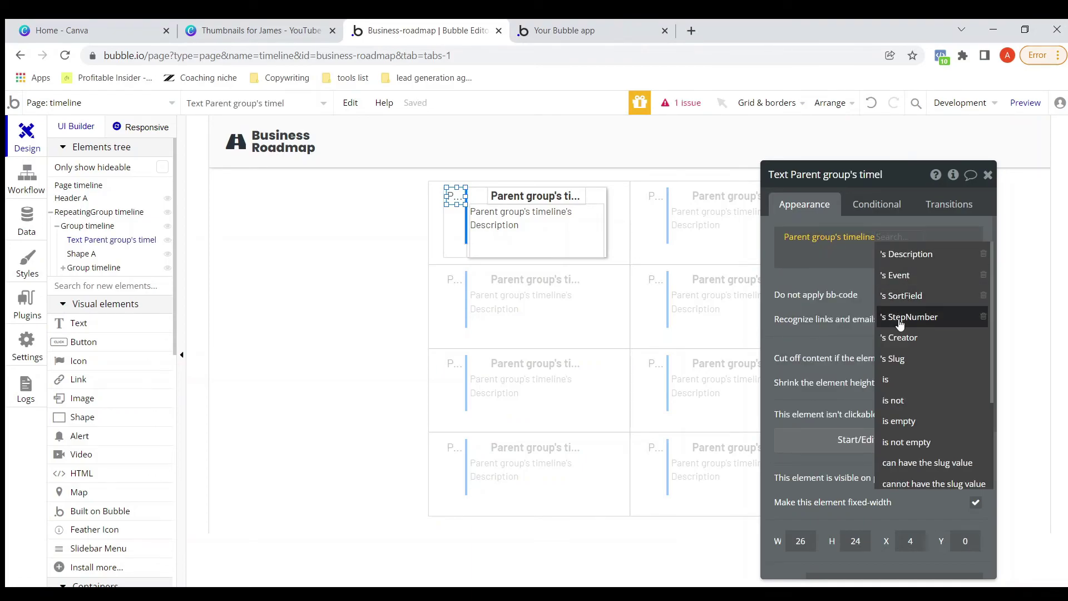
{"action": "left_click", "coordinate": [899, 317]}
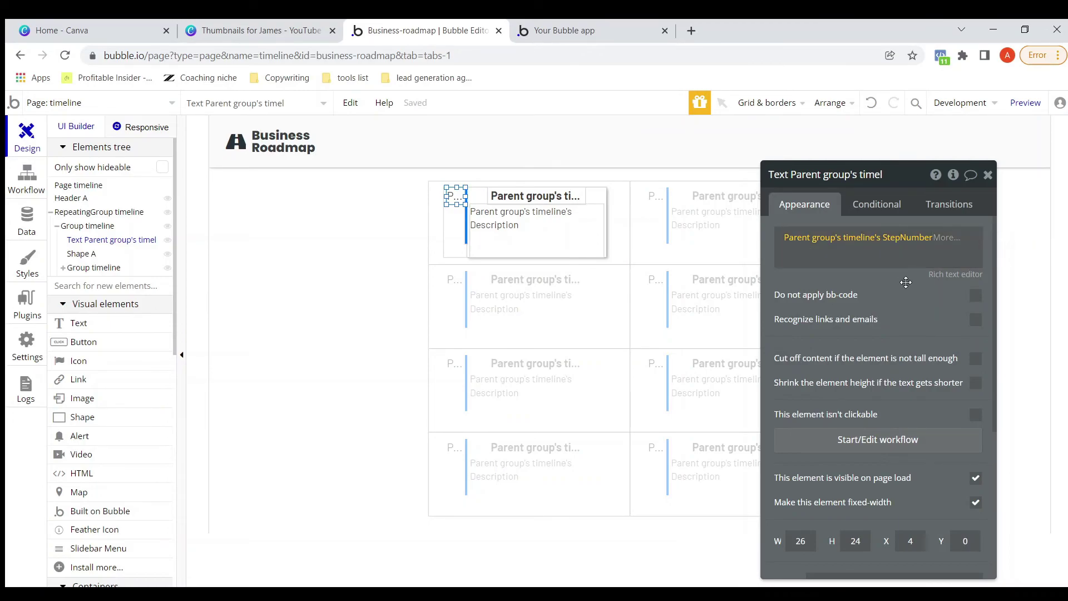
Step: Remove the step number text's style and format it as 20-point bold, centered vertically
{"action": "scroll", "coordinate": [862, 455], "scroll_direction": "down", "scroll_amount": 3}
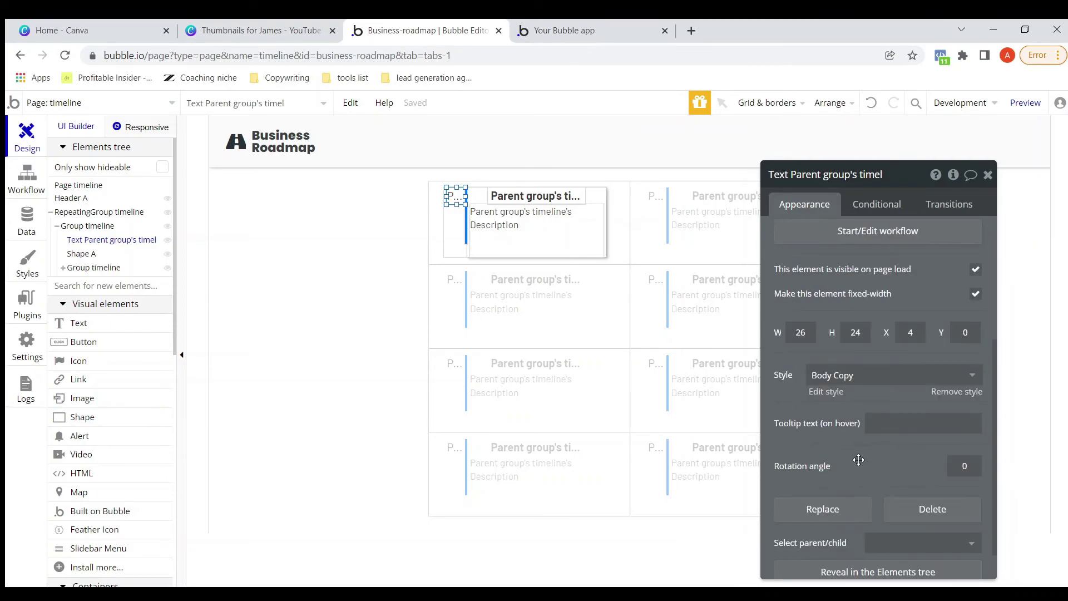
{"action": "left_click", "coordinate": [953, 392]}
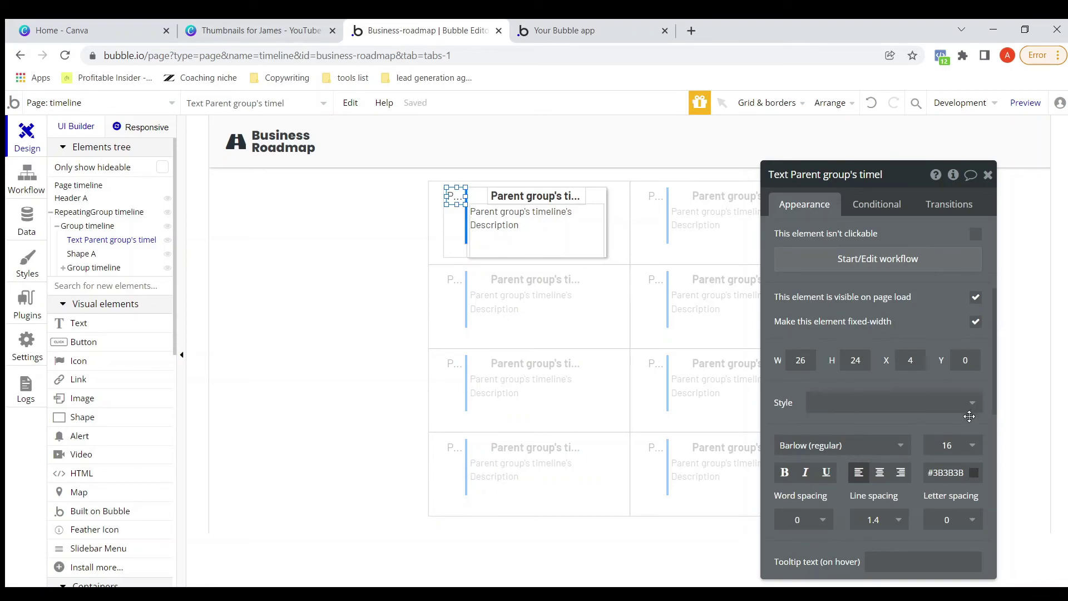
{"action": "left_click", "coordinate": [972, 453]}
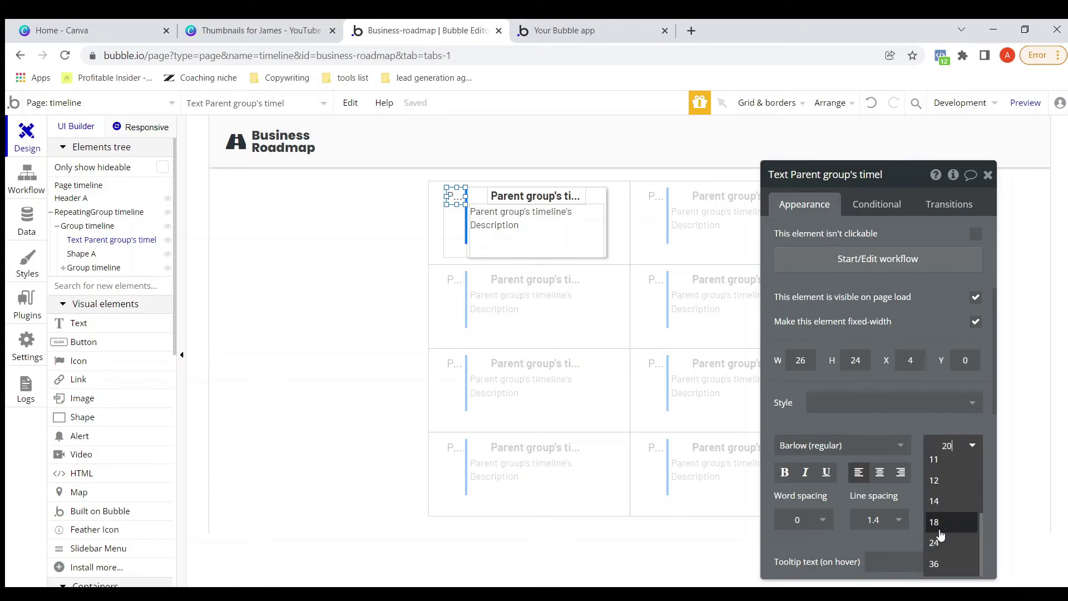
{"action": "left_click", "coordinate": [887, 427]}
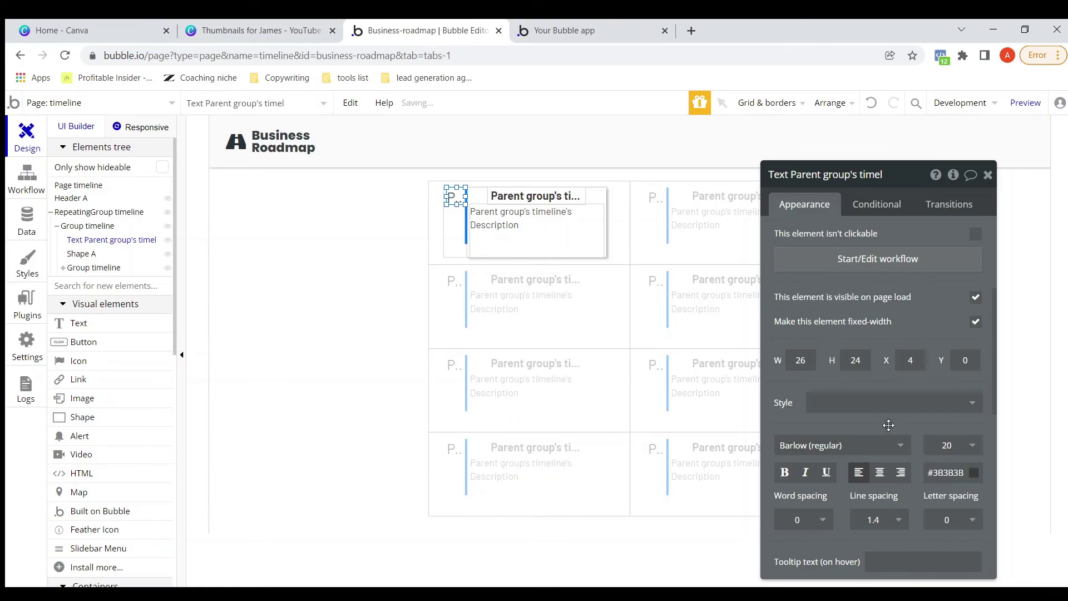
{"action": "left_click", "coordinate": [784, 474]}
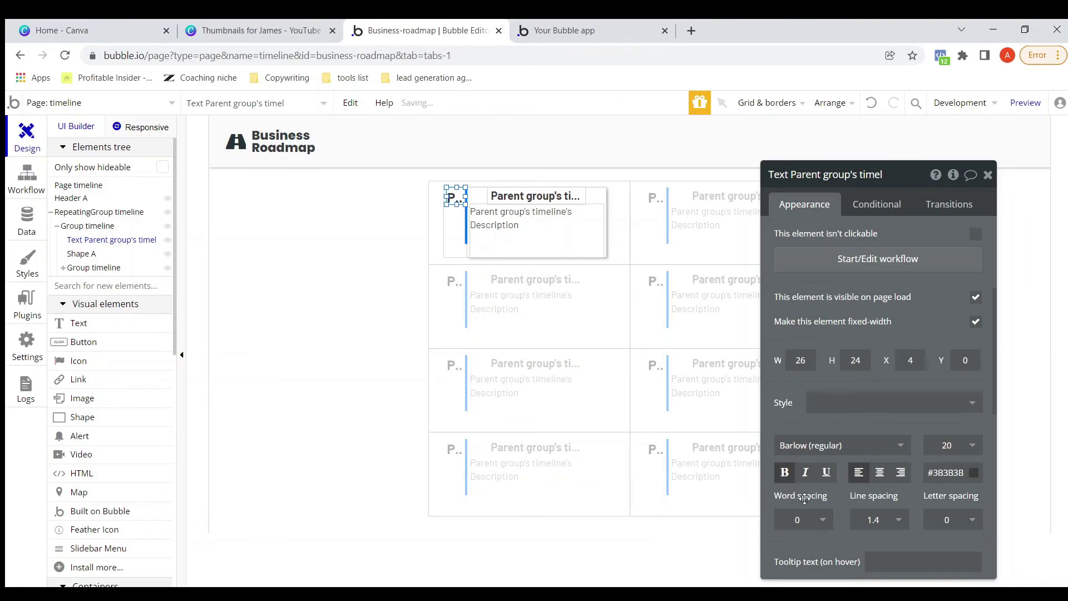
{"action": "scroll", "coordinate": [931, 477], "scroll_direction": "down", "scroll_amount": 1}
{"action": "left_click", "coordinate": [976, 536]}
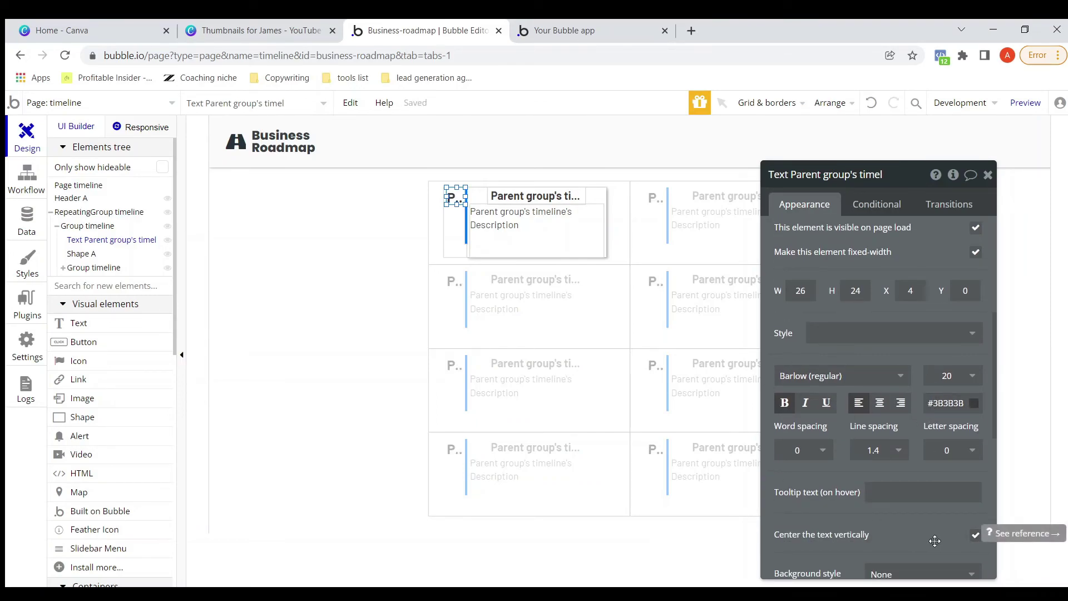
Step: Refresh the app preview to check the step numbers beside the event cards
{"action": "left_click", "coordinate": [565, 30]}
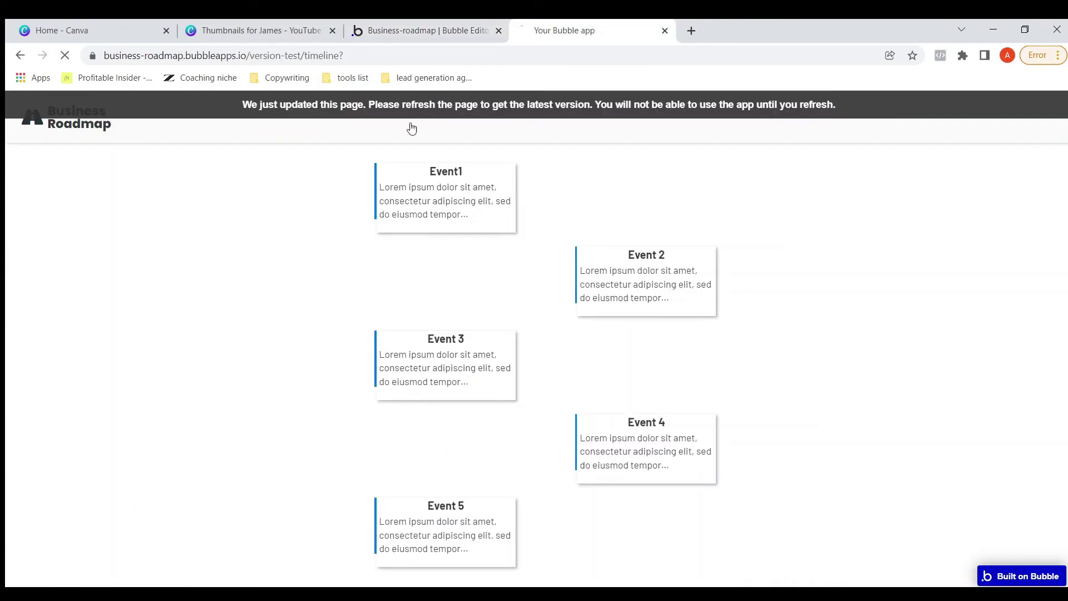